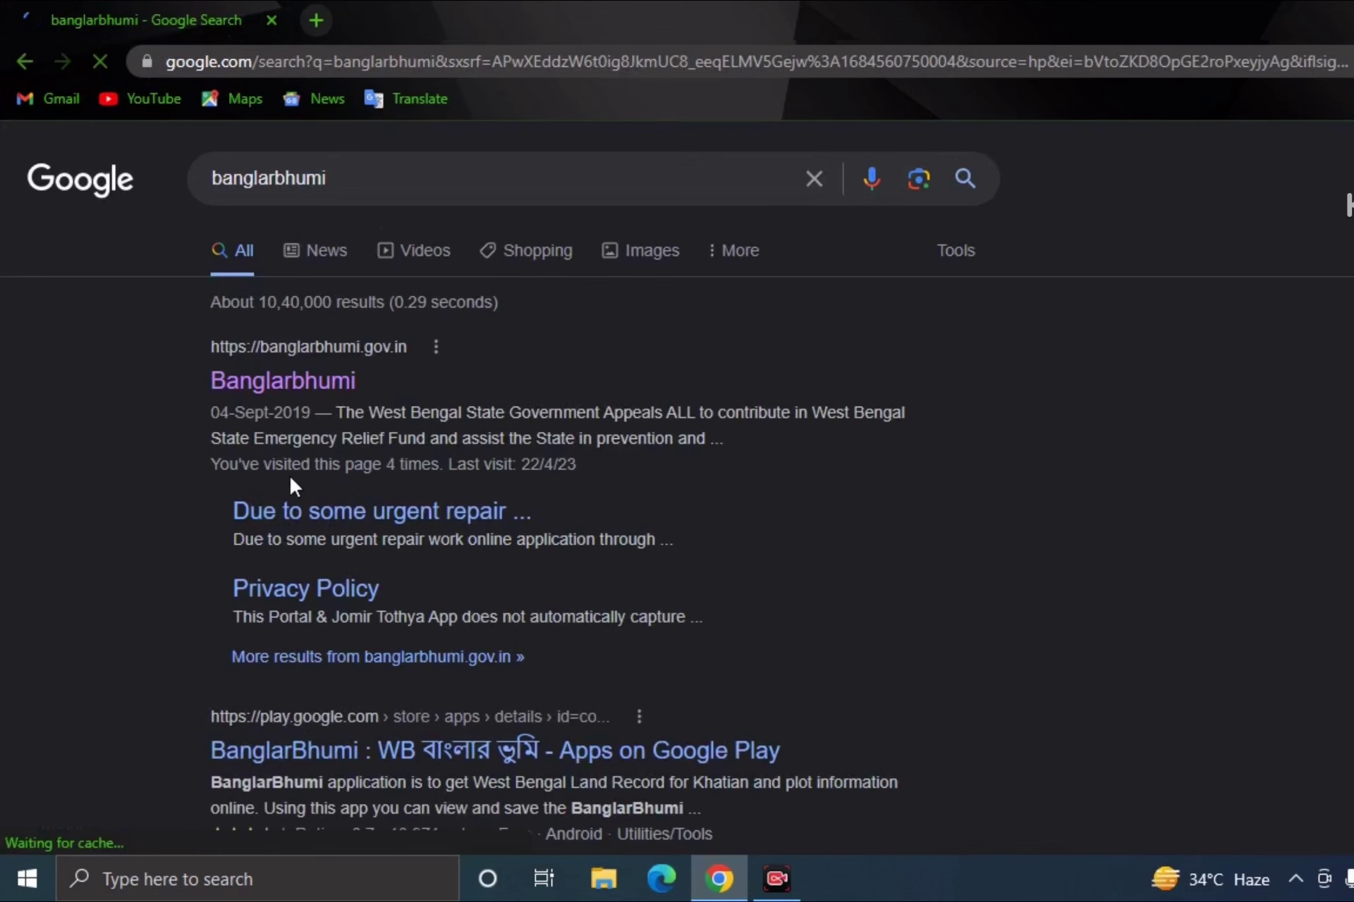
# Open the official banglarbhumi.gov.in site from the Google results for 'banglarbhumi'.
pyautogui.click(279, 384)
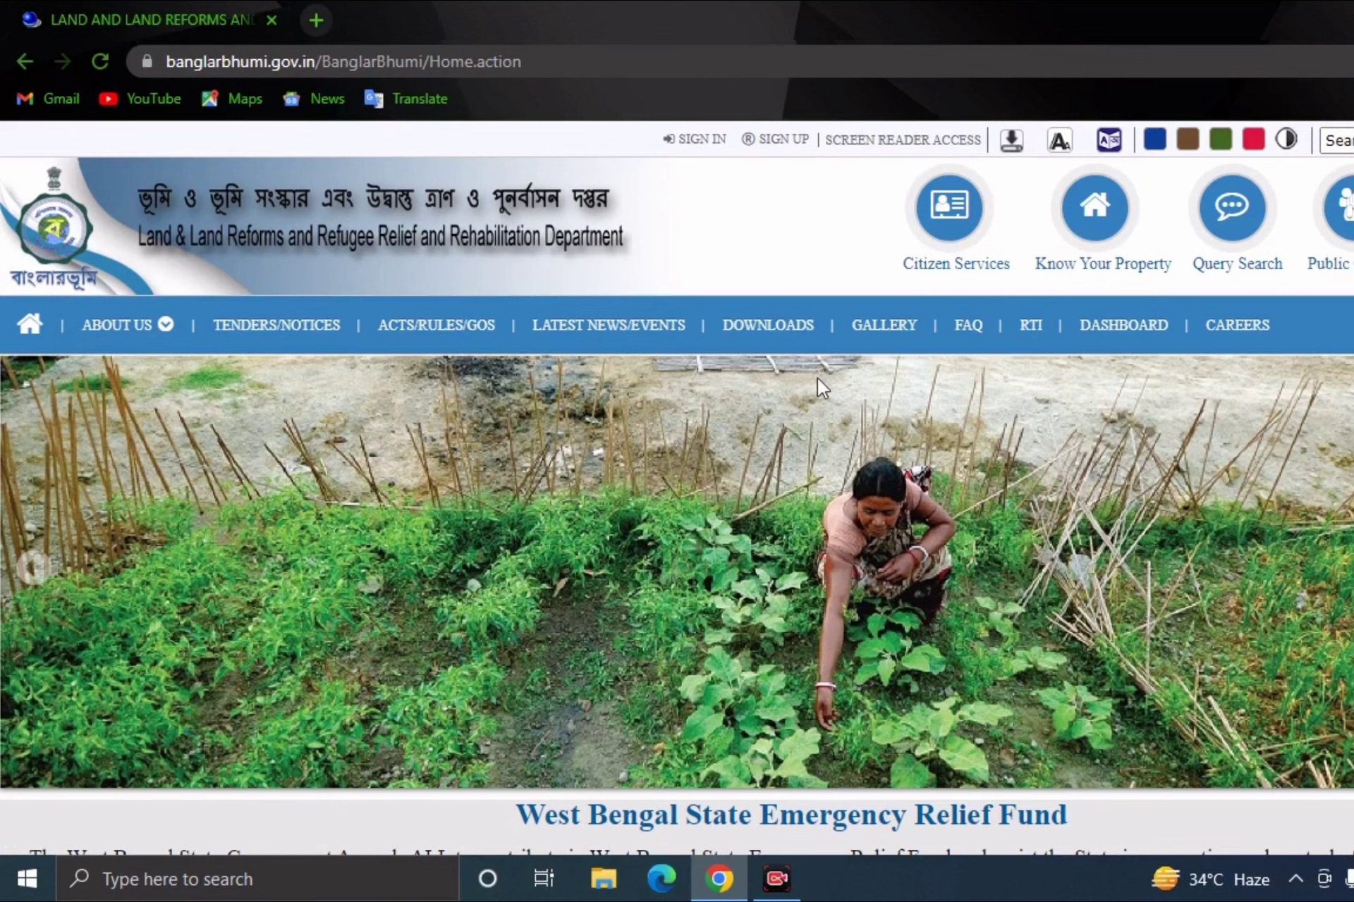
# Review the Public Registration Form, close it, and bring up the sign-in form instead.
pyautogui.click(771, 143)
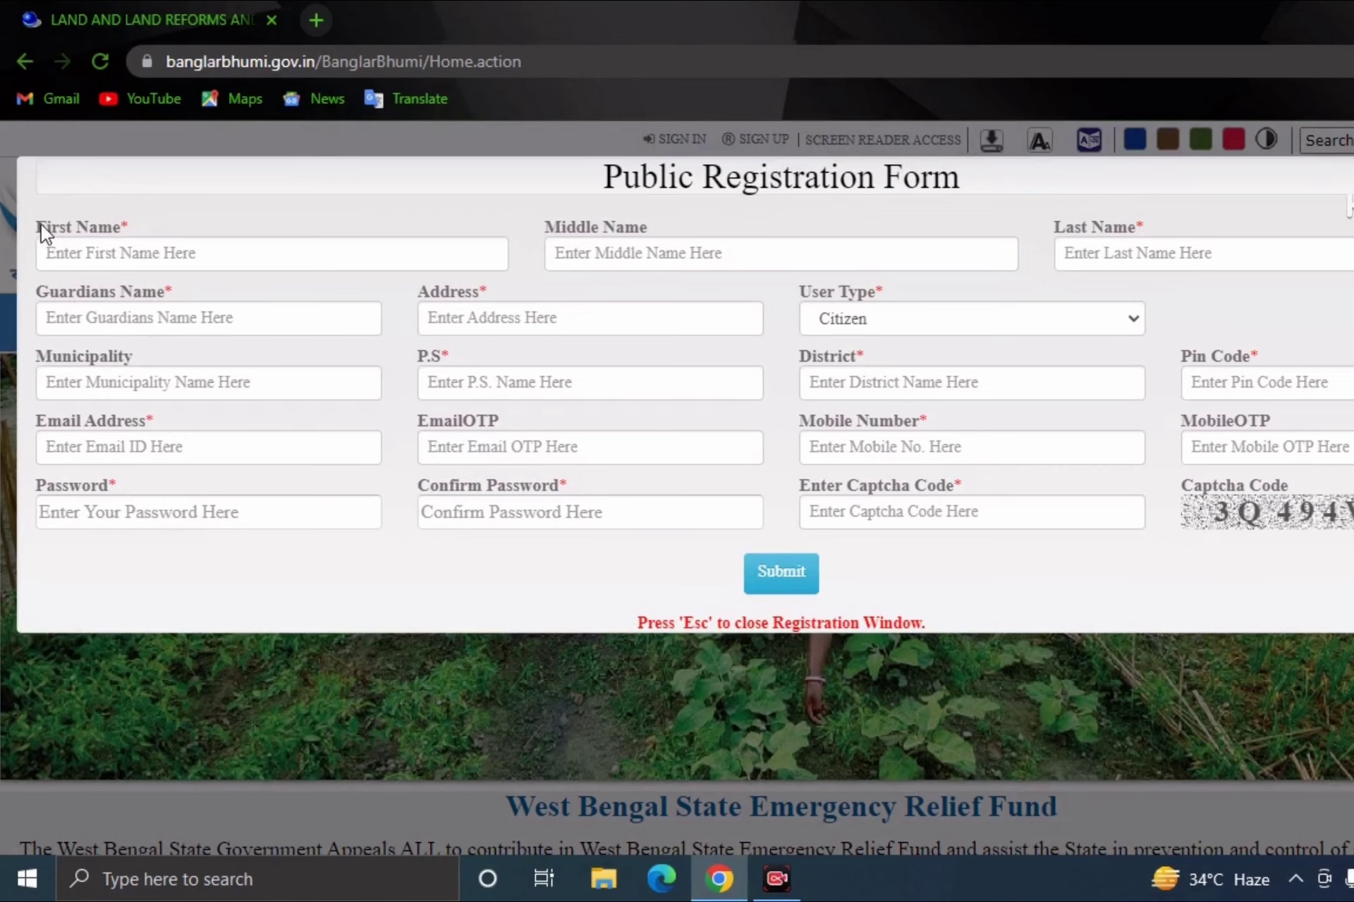
pyautogui.moveTo(159, 229); pyautogui.dragTo(565, 221)
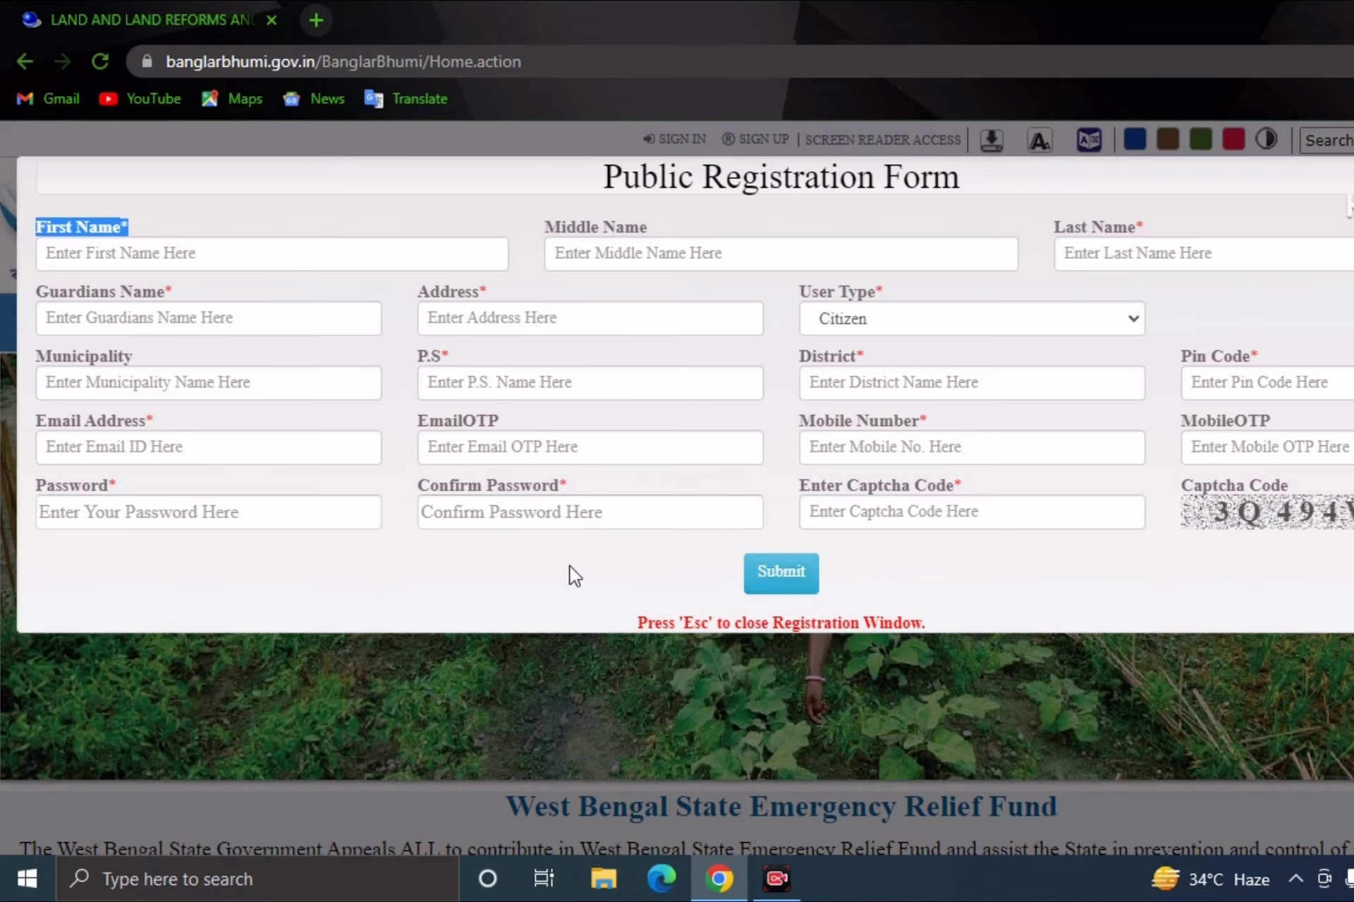
pyautogui.click(120, 502)
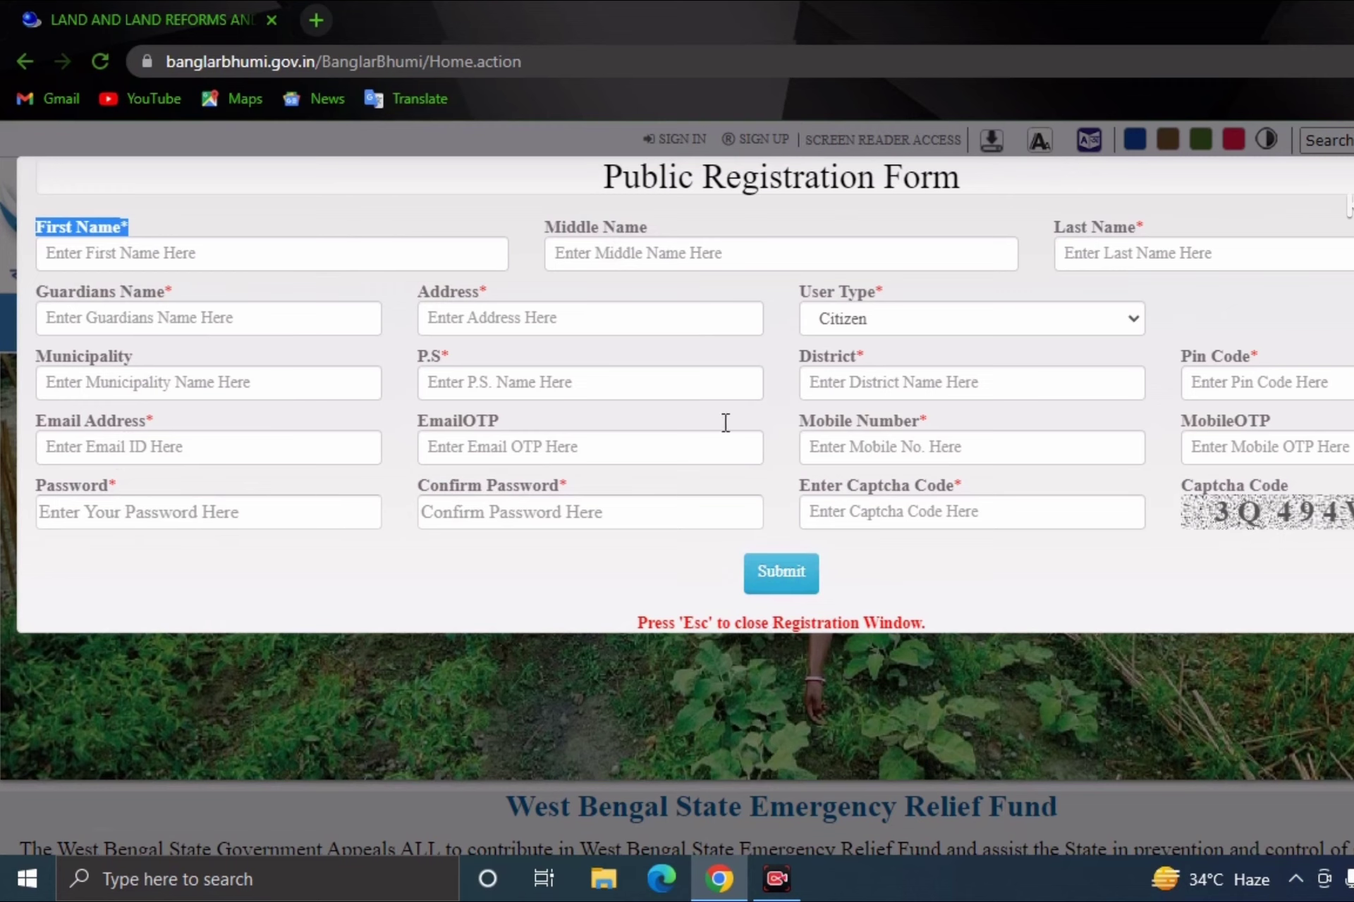
pyautogui.click(686, 141)
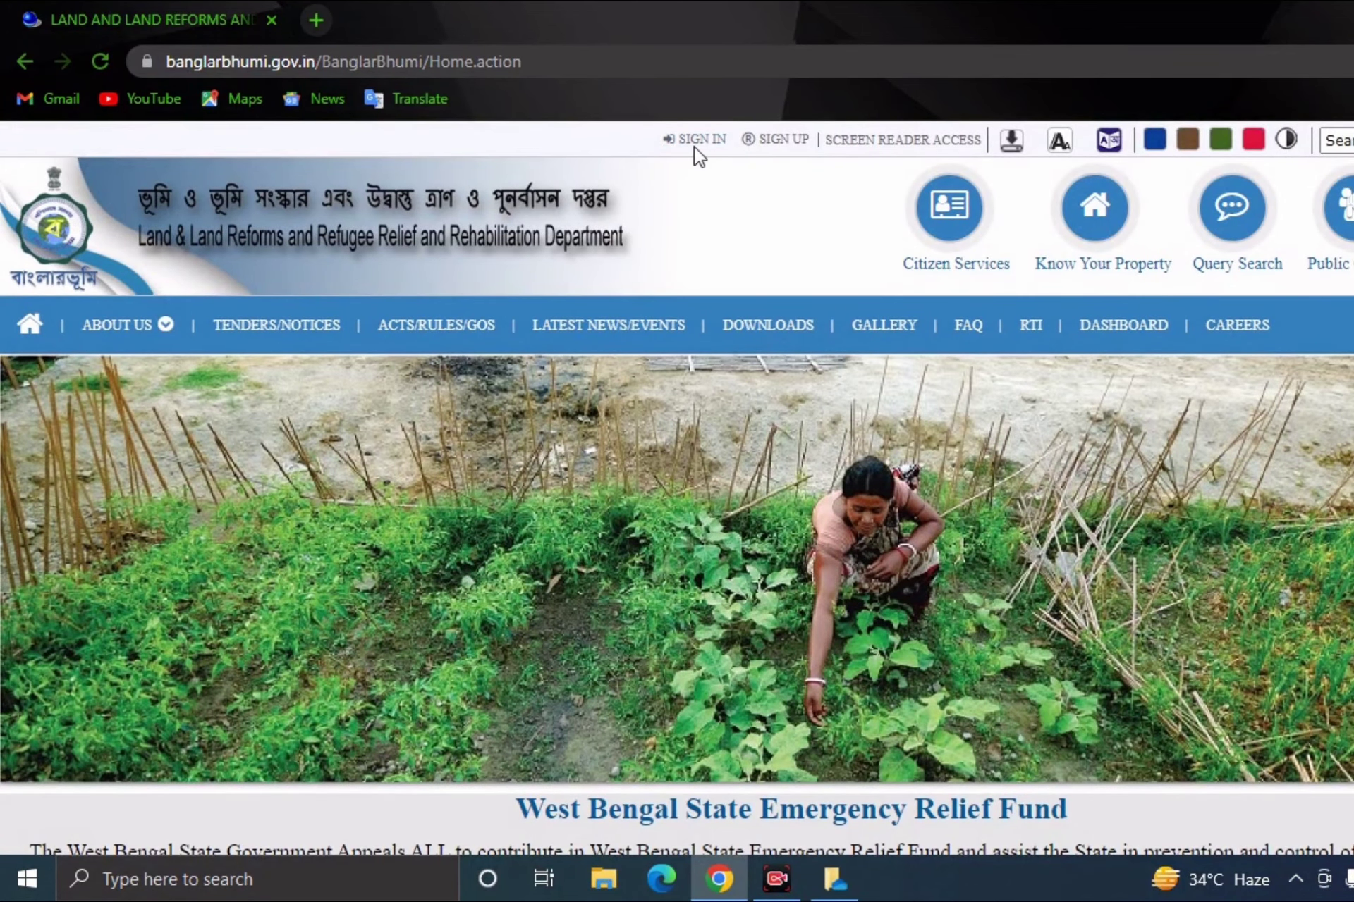
pyautogui.click(693, 145)
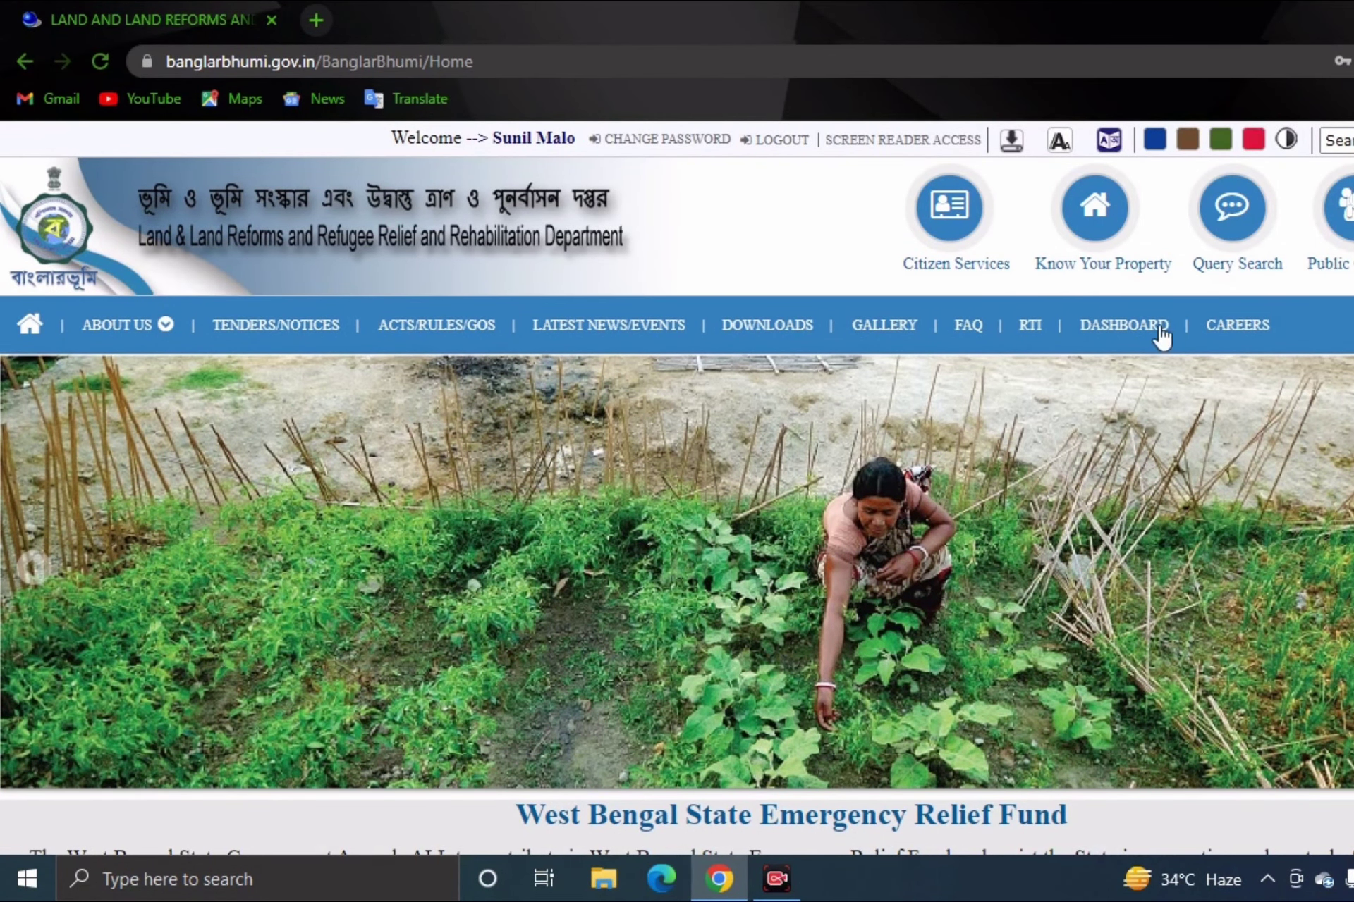
# Go to Citizen Services > Online Application > Land Revenue (Khajna) Application.
pyautogui.click(961, 218)
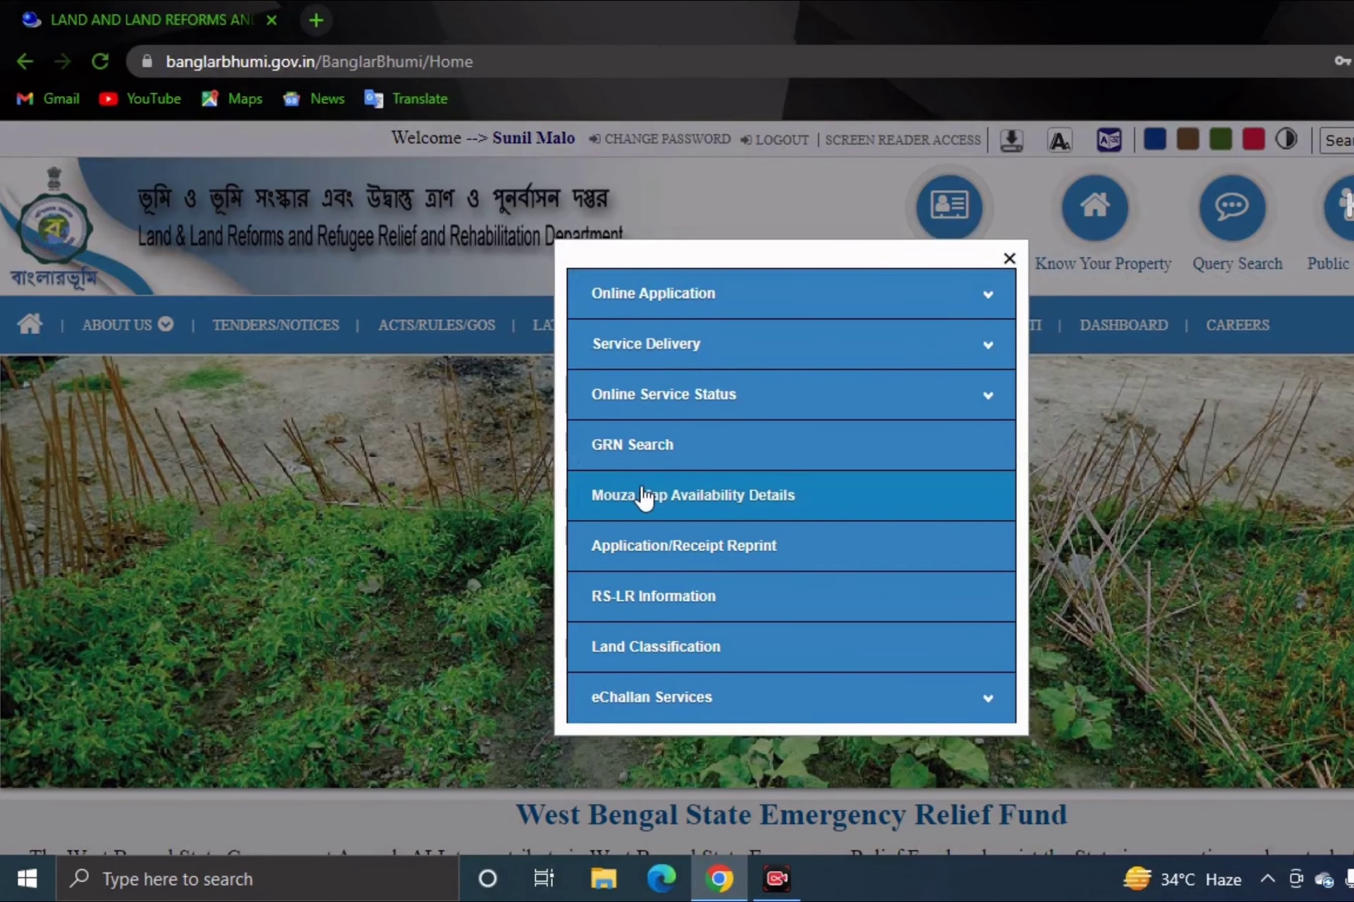
pyautogui.click(660, 294)
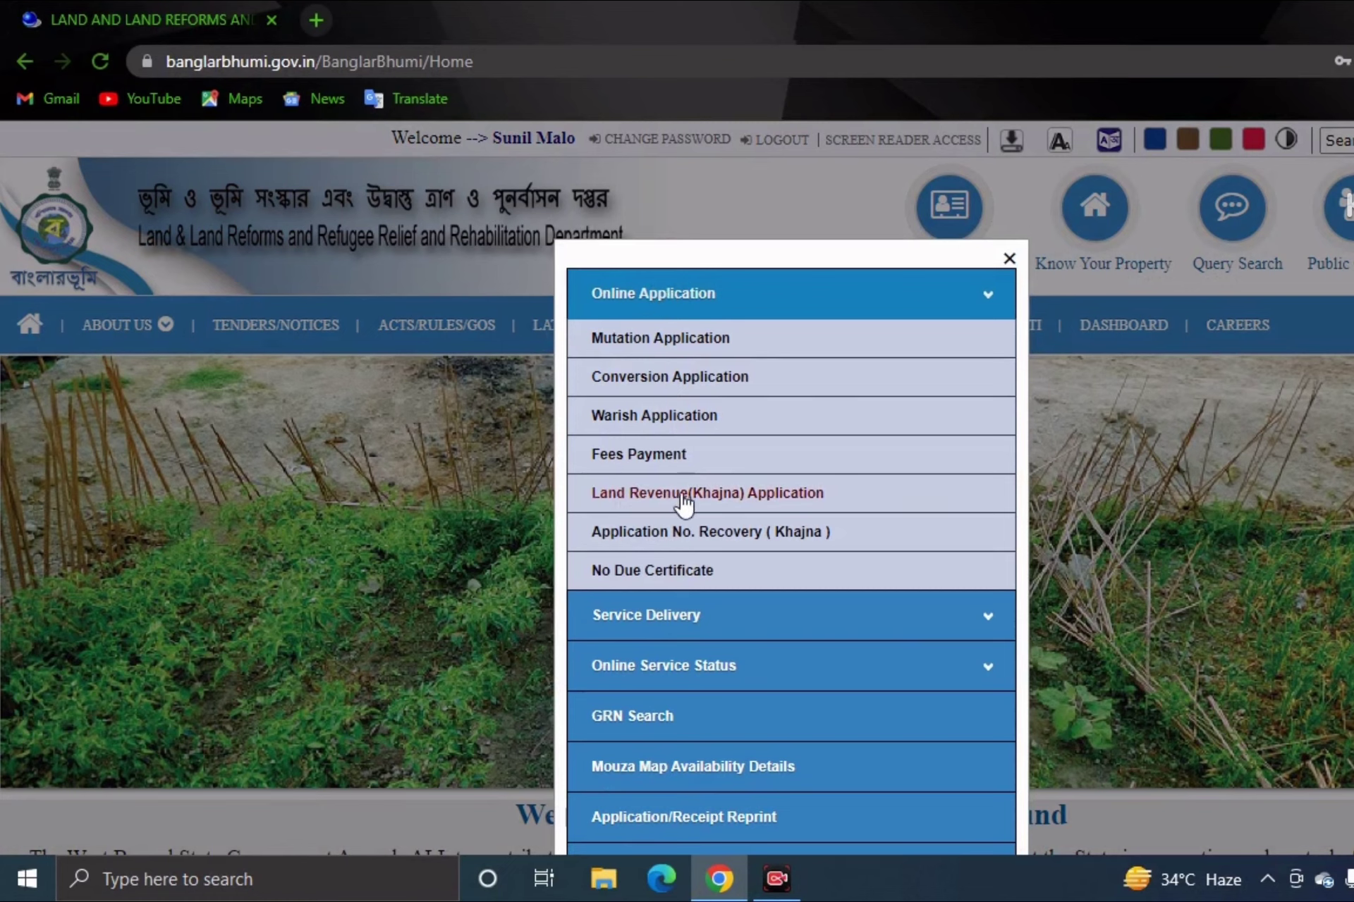
pyautogui.click(784, 498)
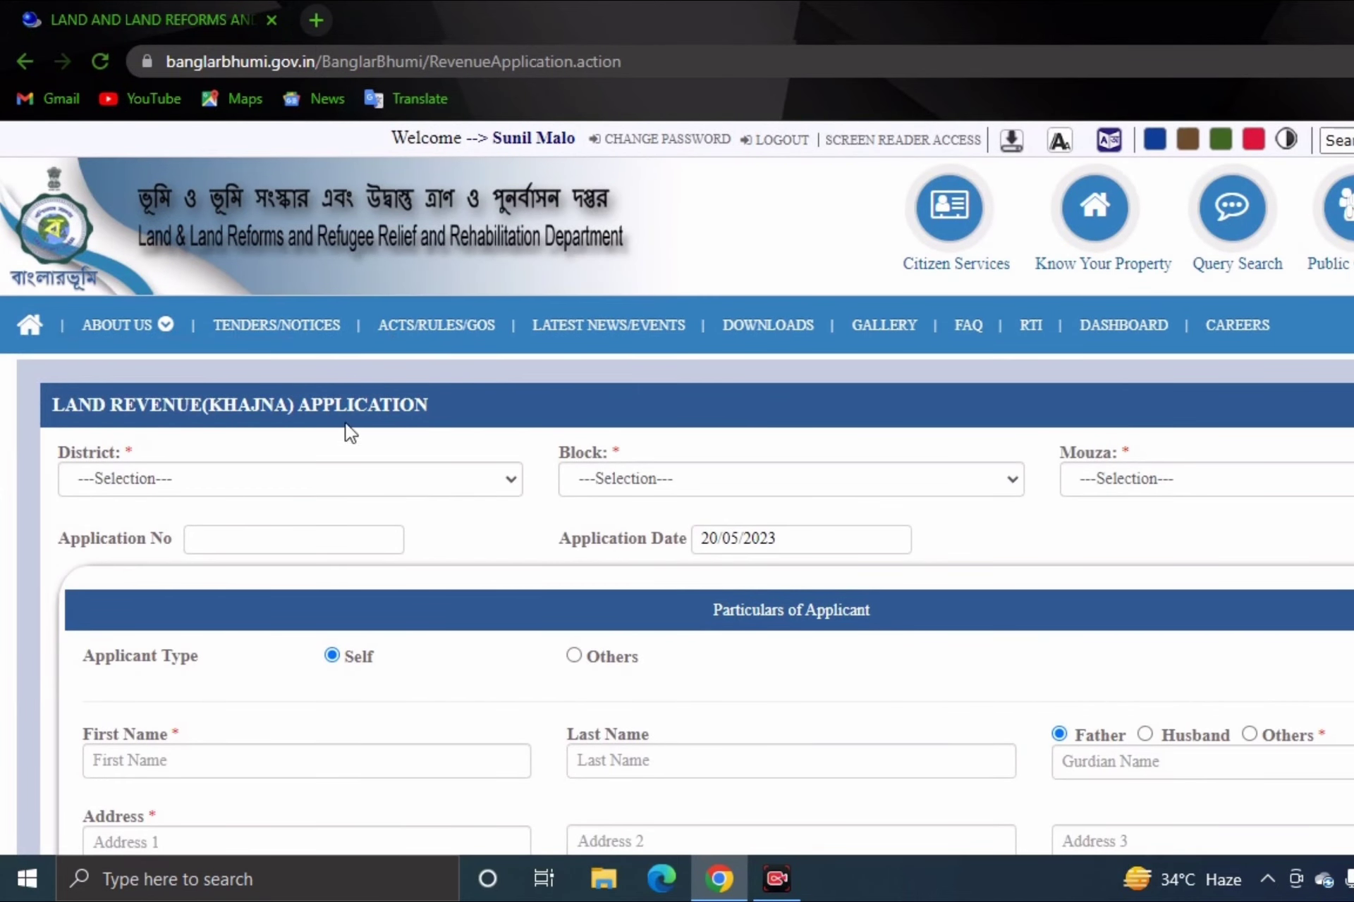
# Select District UTTAR 24 PARGANA and Block BARASAT-1 on the Khajna form.
pyautogui.scroll(-5, 695, 520)
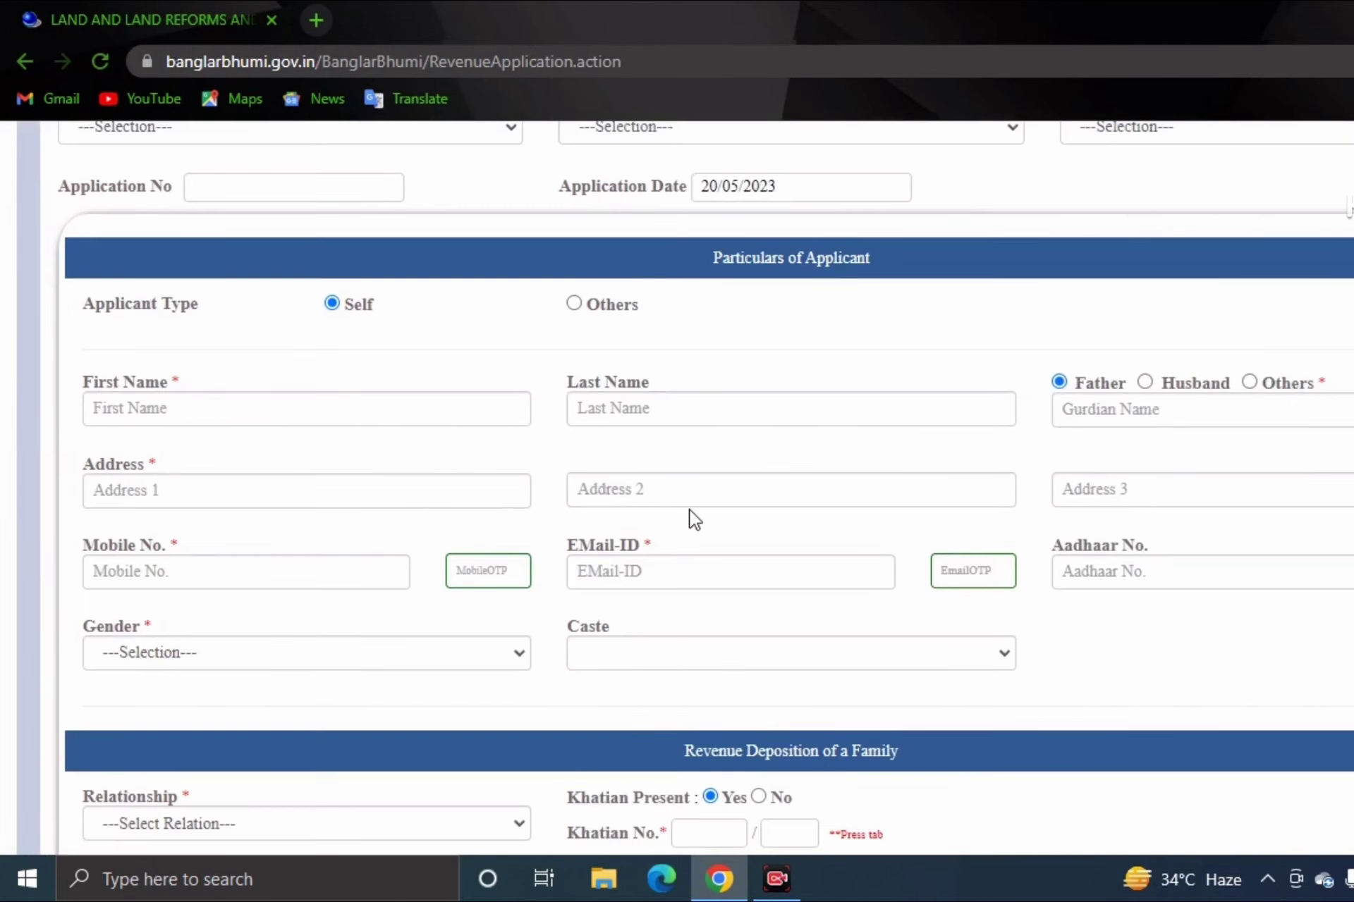
pyautogui.scroll(5, 695, 519)
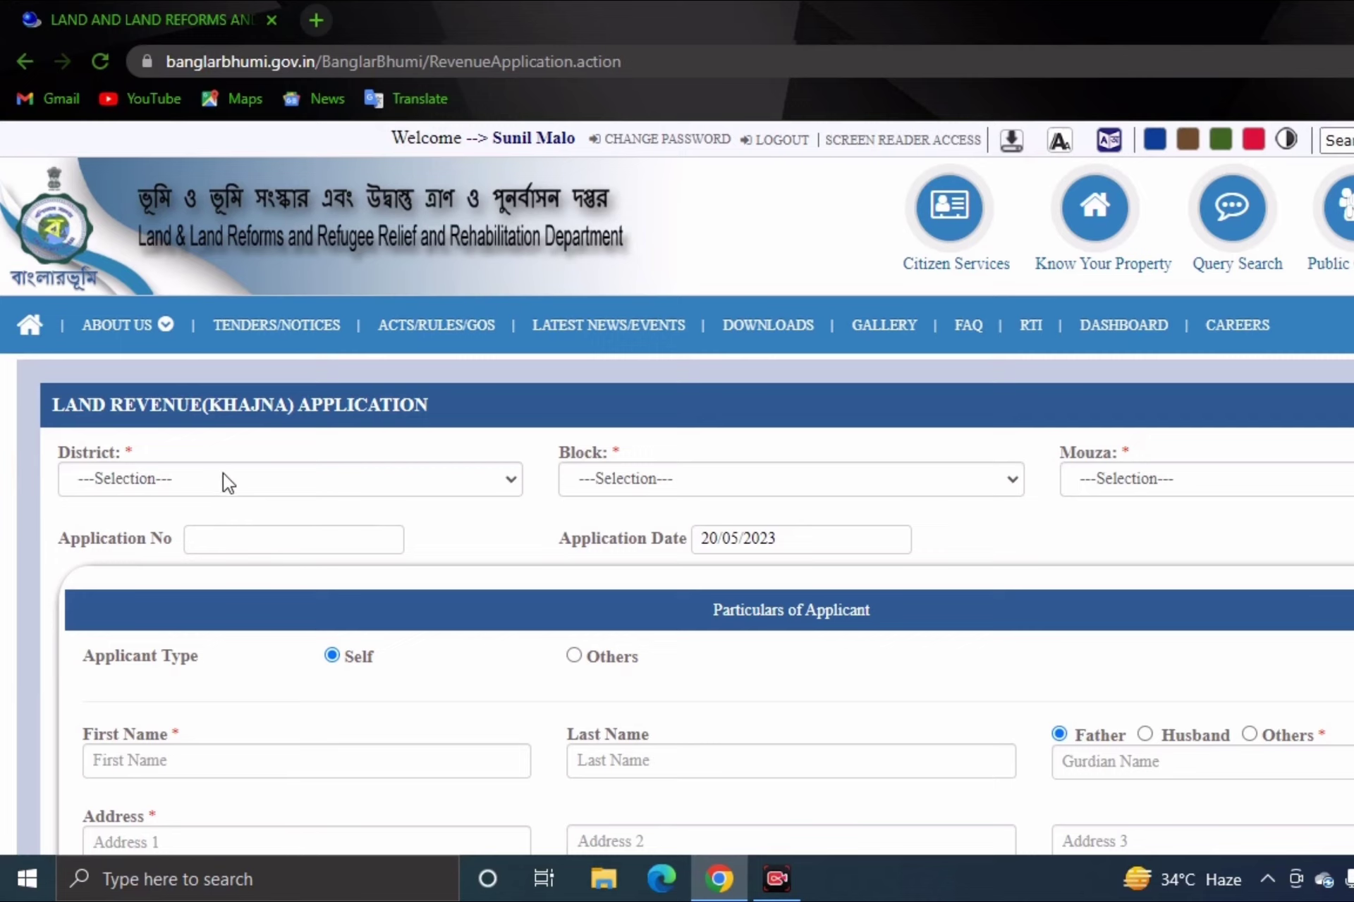
pyautogui.click(275, 486)
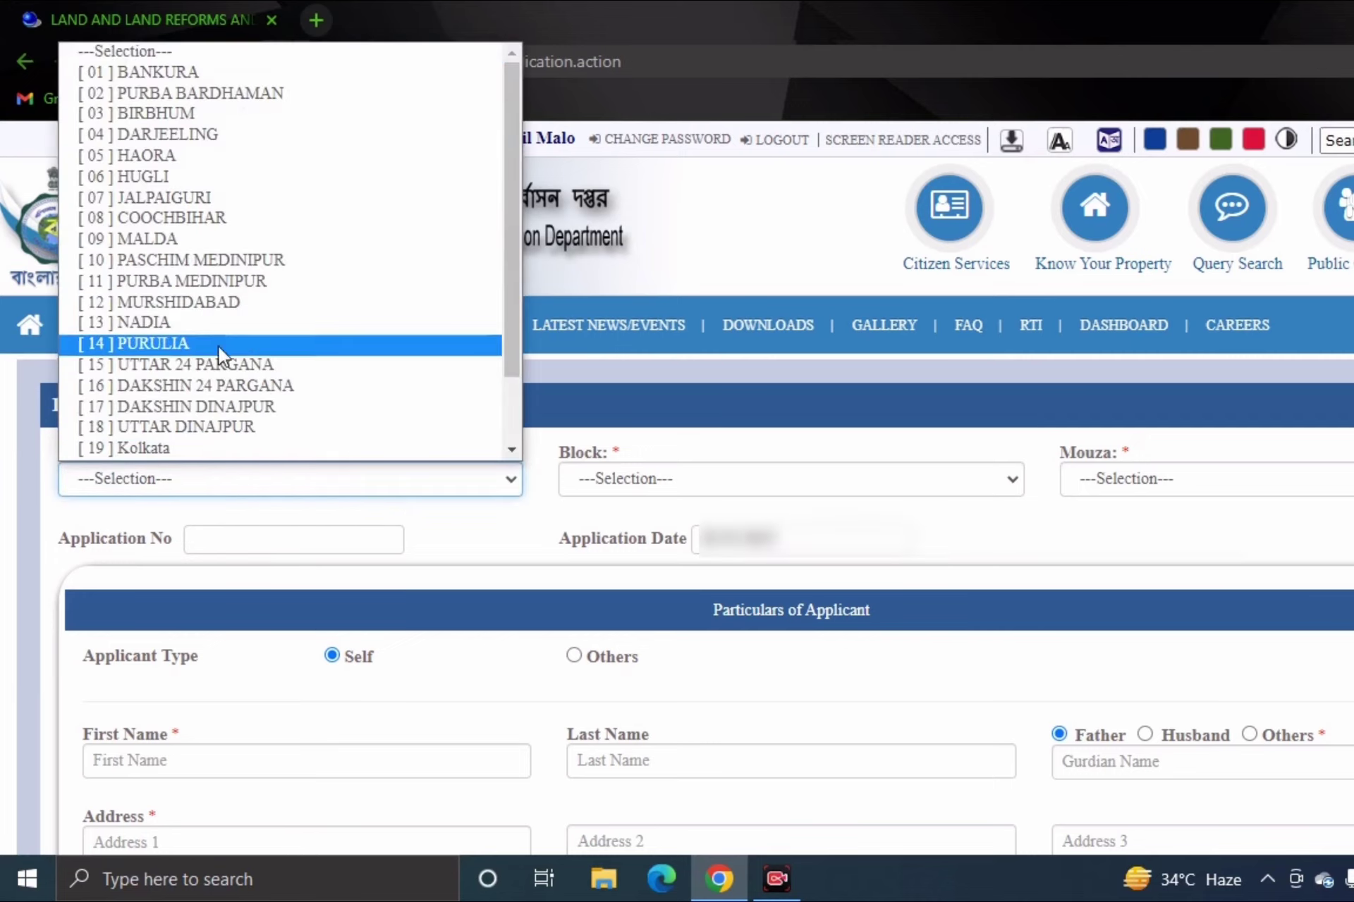
pyautogui.click(201, 364)
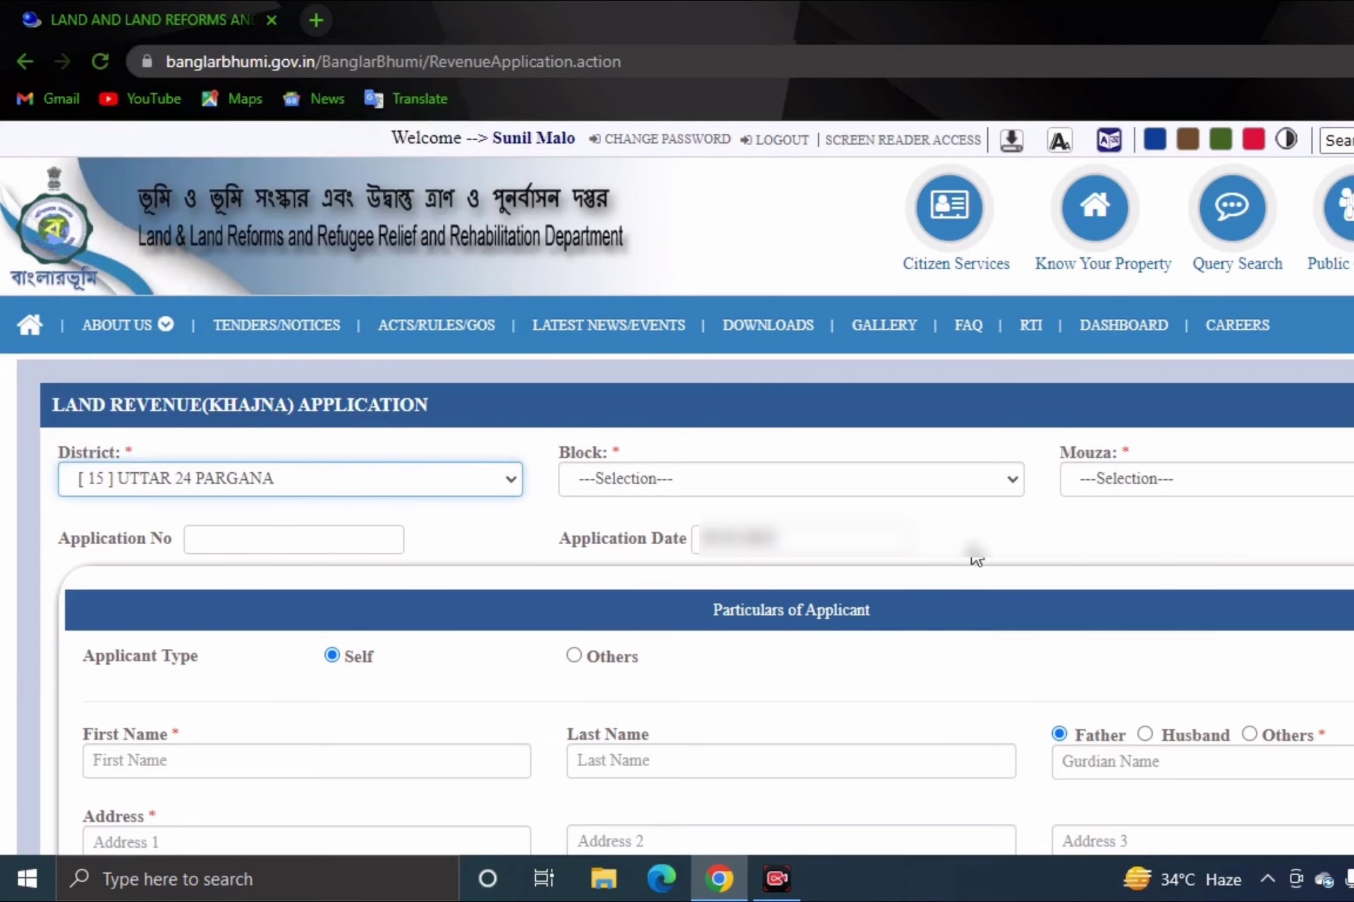
pyautogui.click(711, 482)
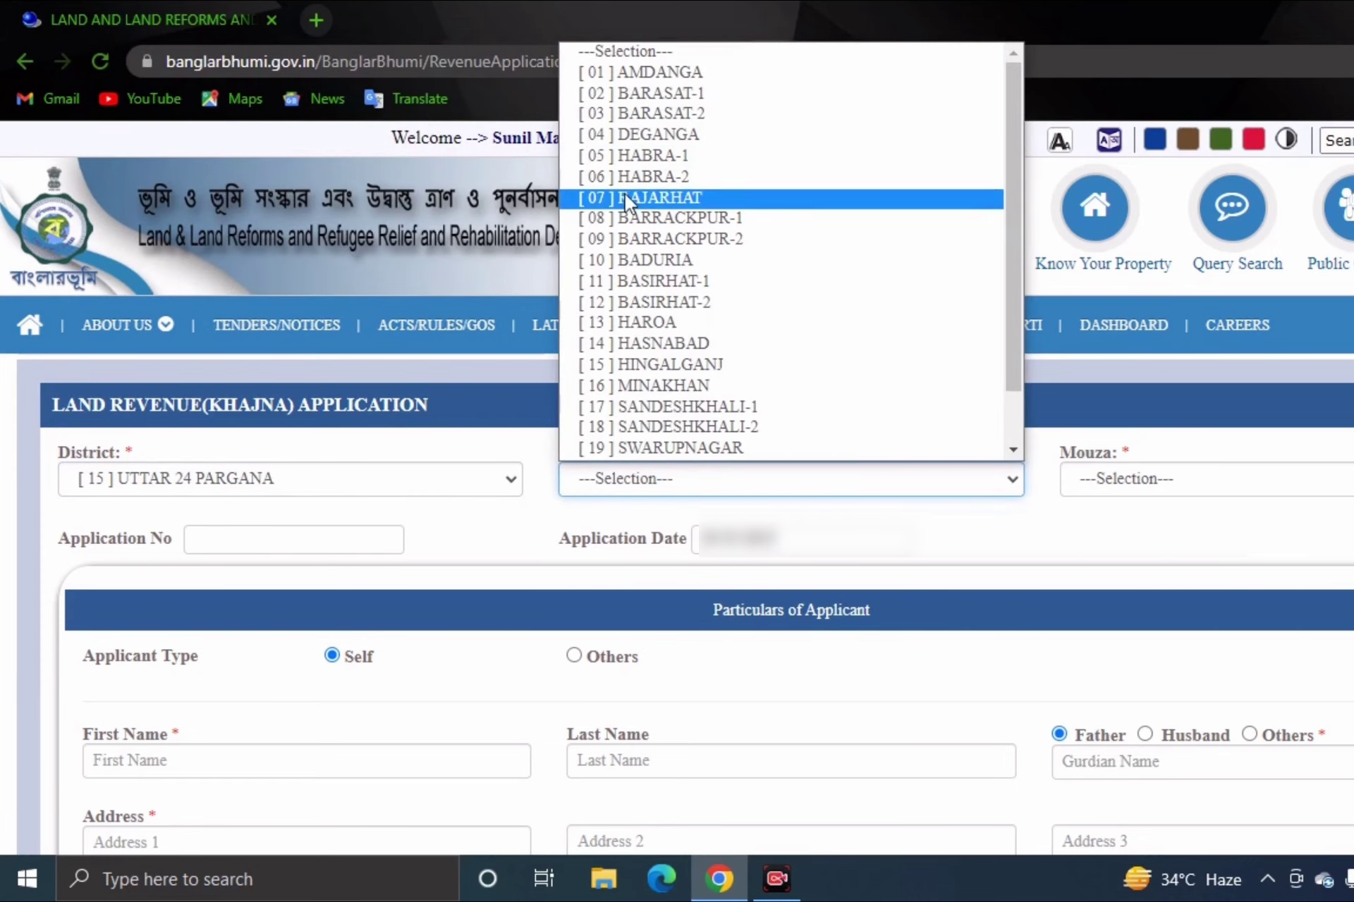
pyautogui.click(705, 93)
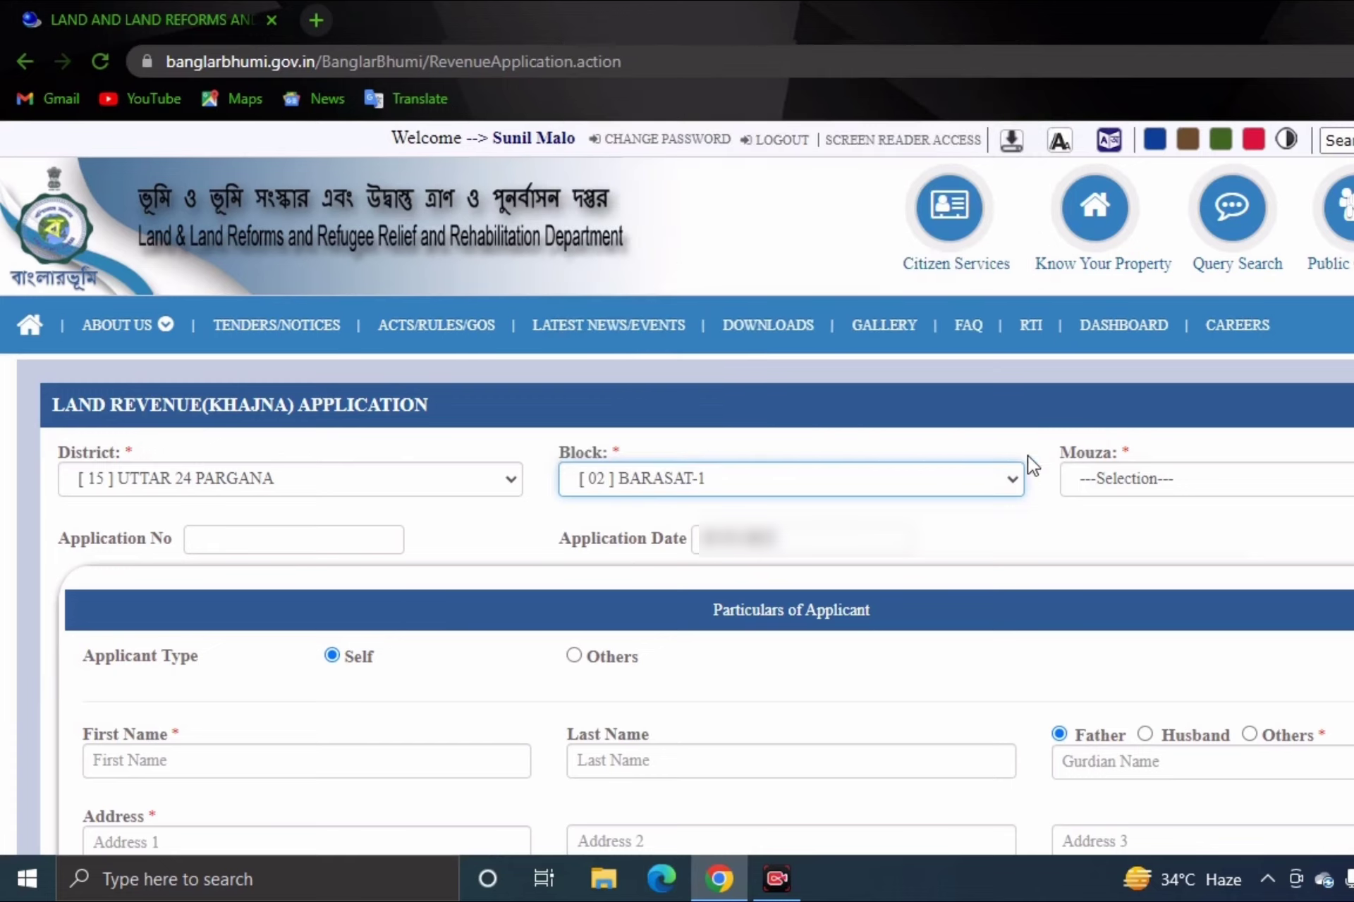
pyautogui.click(932, 484)
pyautogui.scroll(-1, 776, 423)
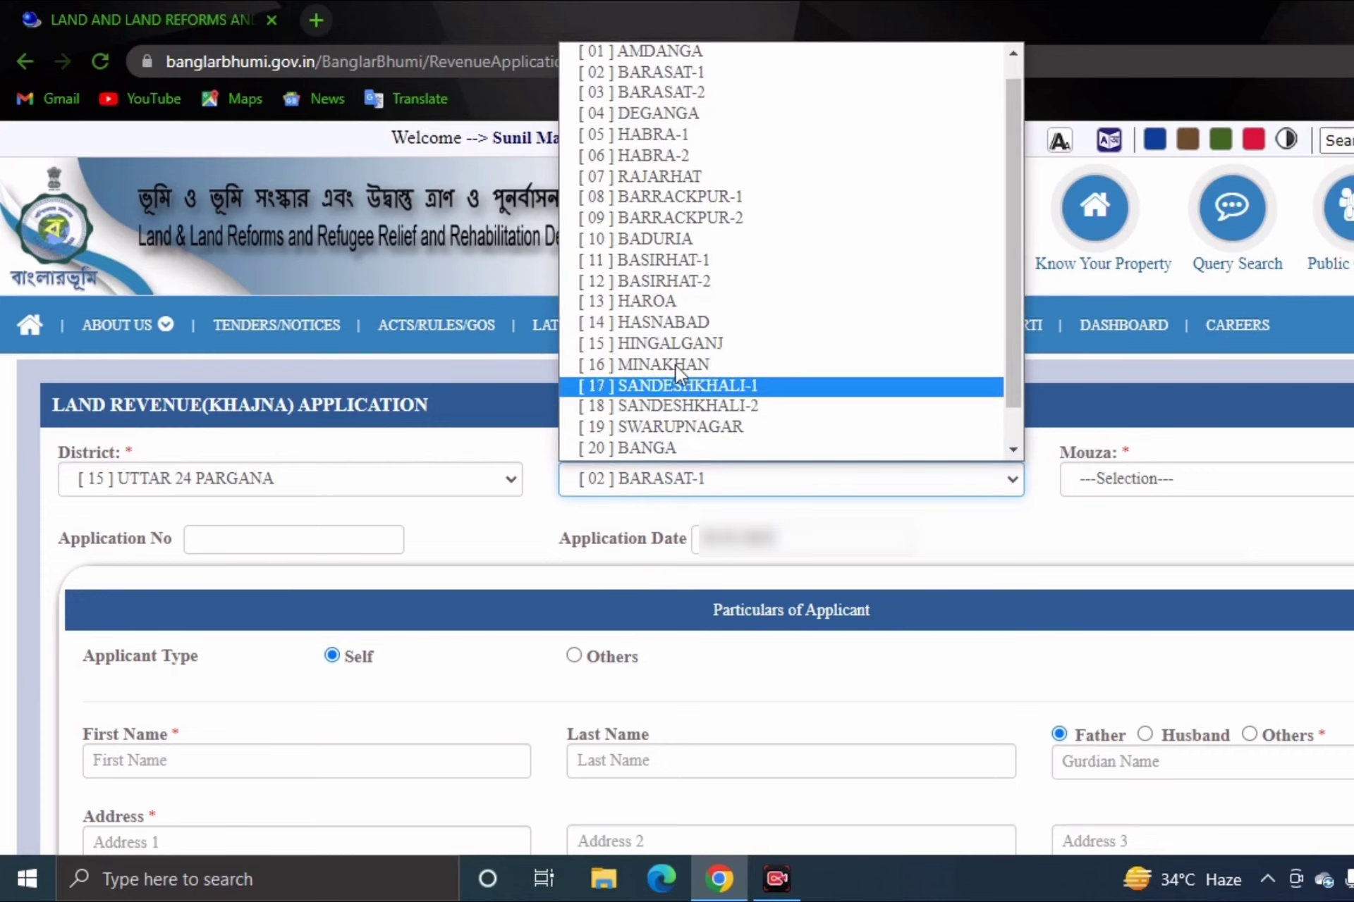
pyautogui.scroll(-1, 730, 459)
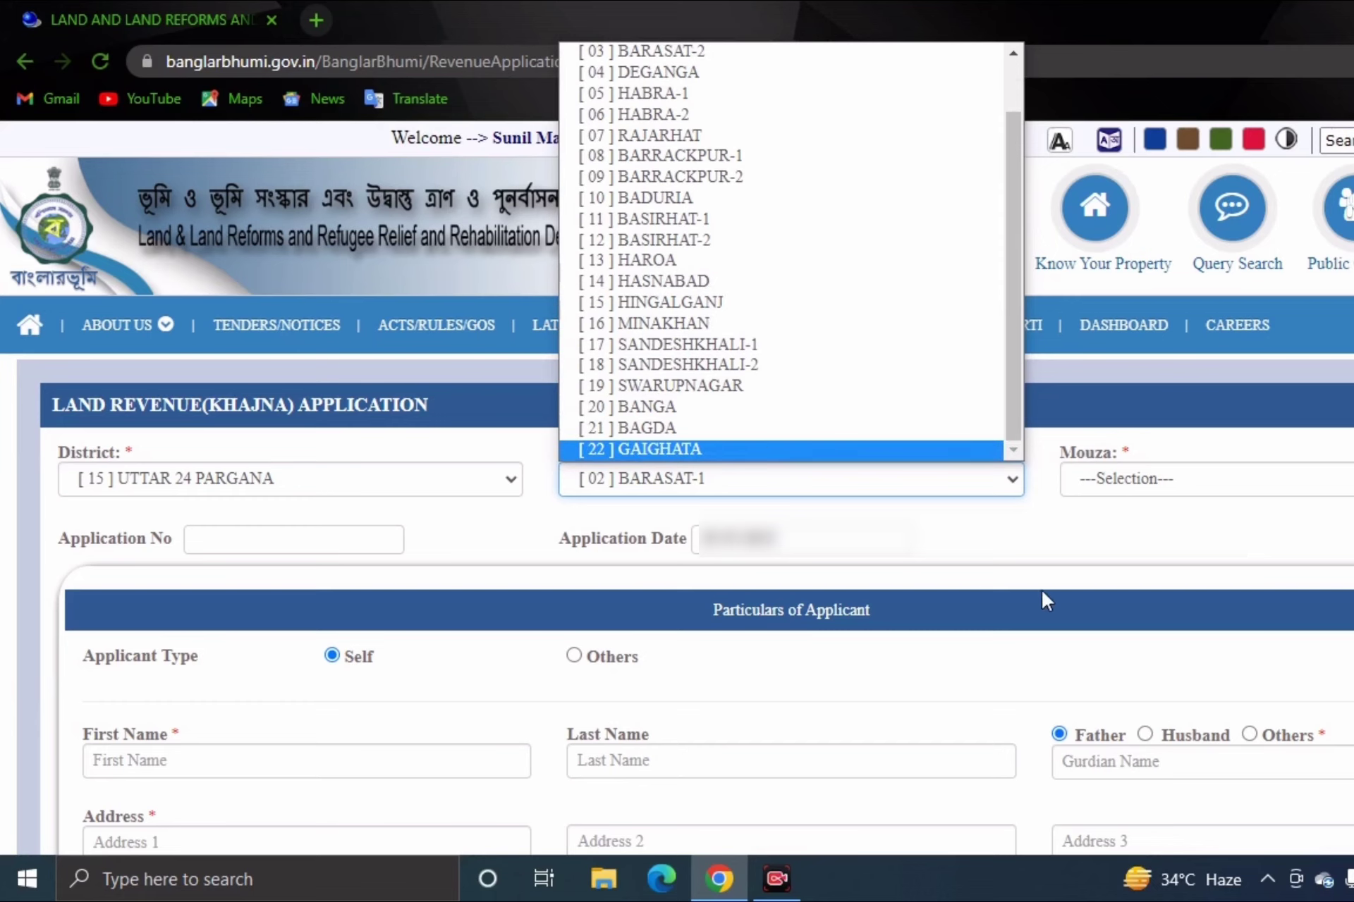
pyautogui.click(1309, 454)
# Select Mouza [080] Bonomalipur.
pyautogui.click(1214, 479)
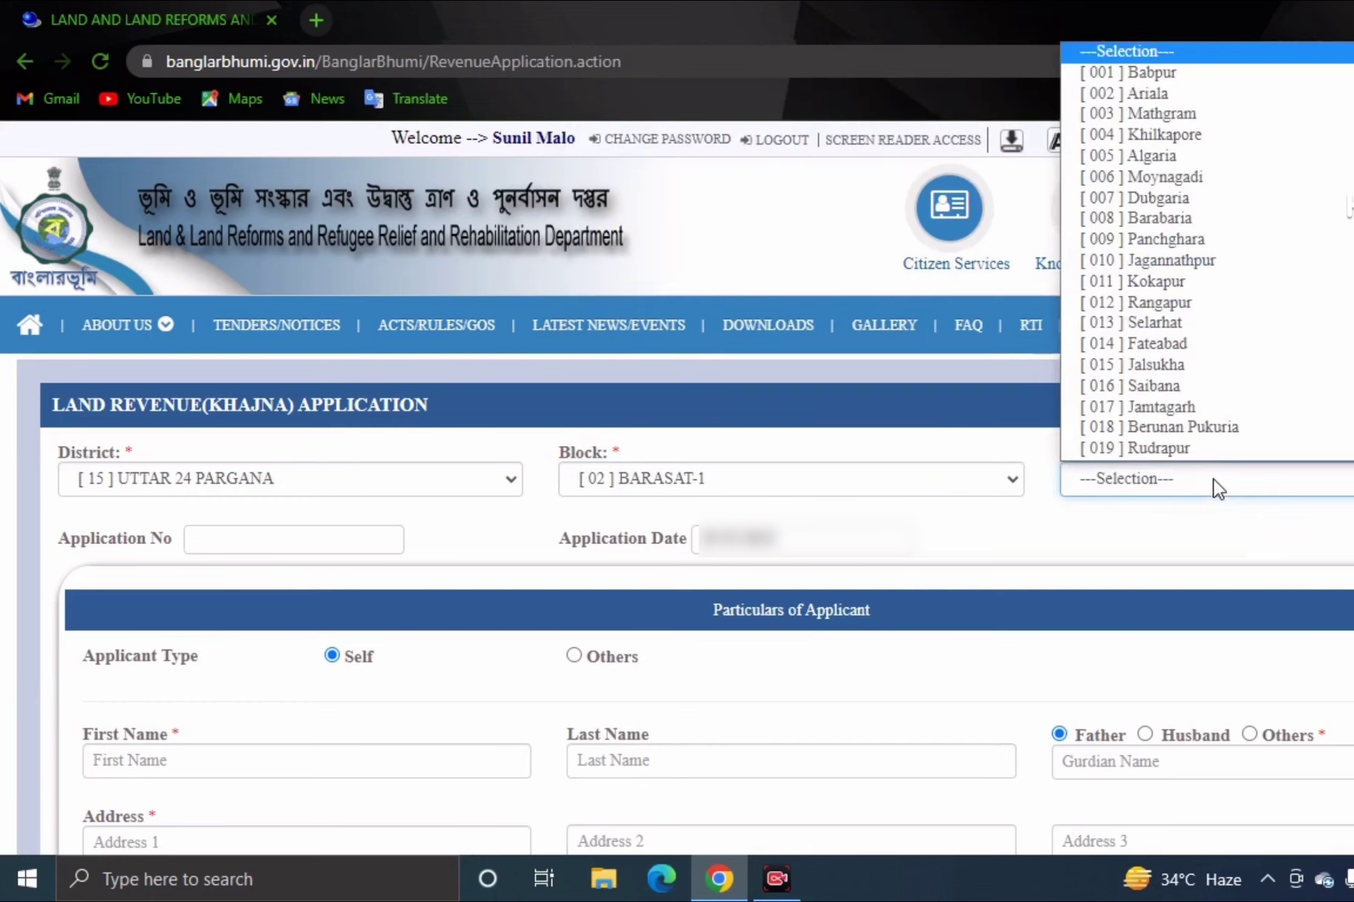
pyautogui.scroll(-20, 1191, 346)
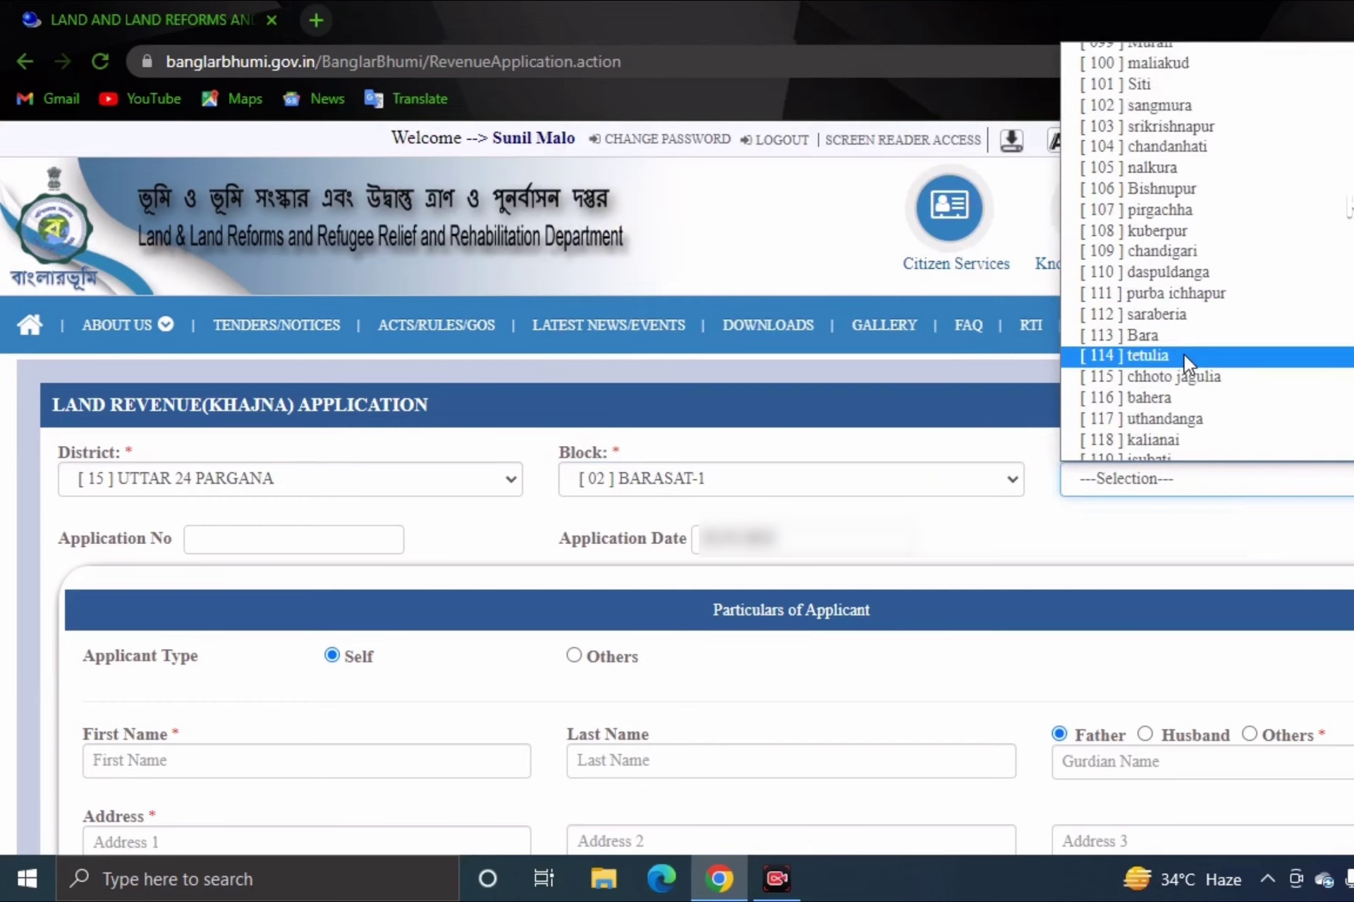
pyautogui.scroll(4, 1156, 403)
pyautogui.scroll(15, 1116, 242)
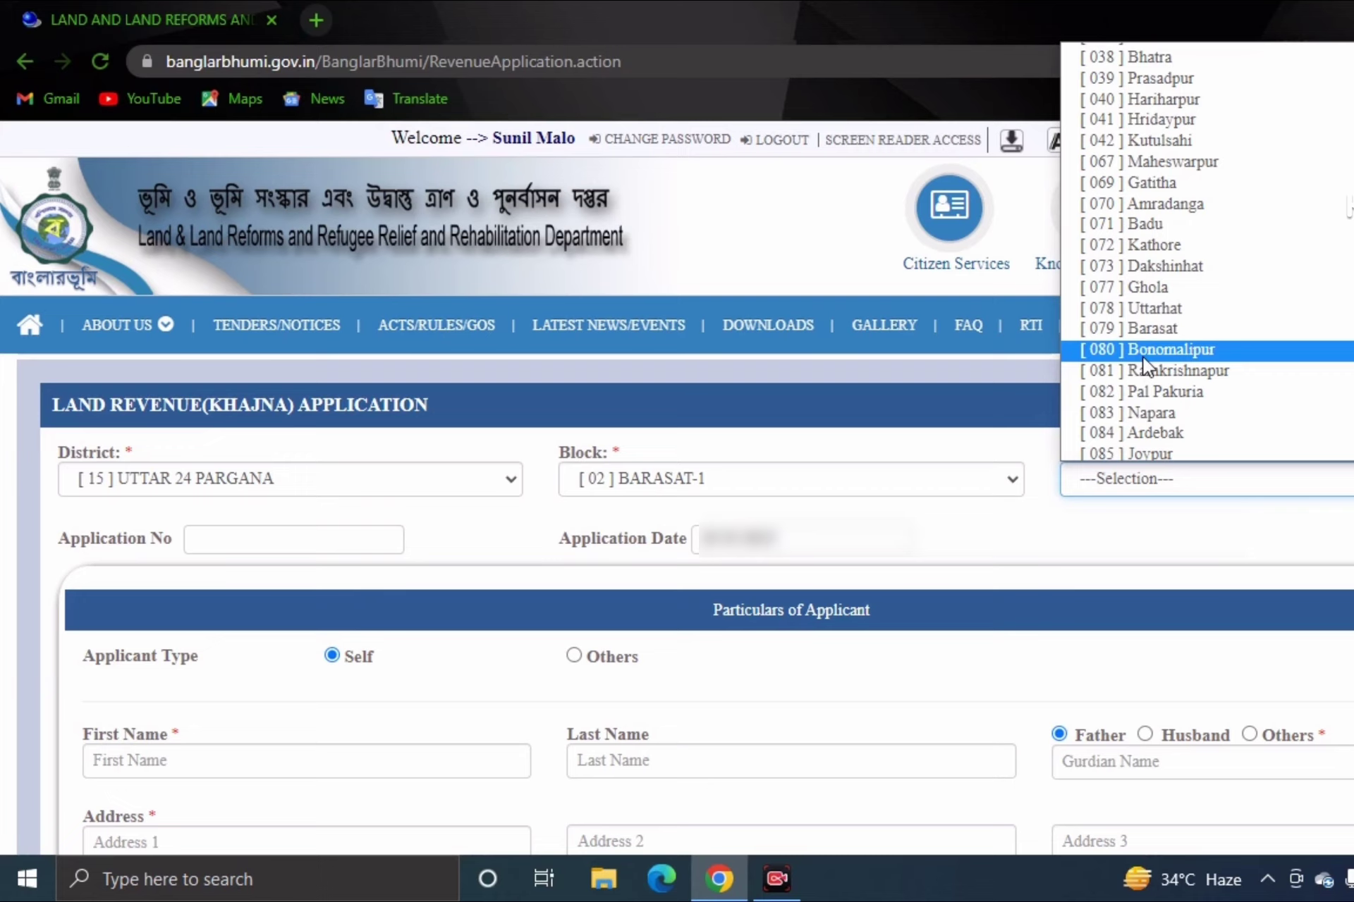
pyautogui.click(1142, 350)
pyautogui.scroll(-2, 416, 606)
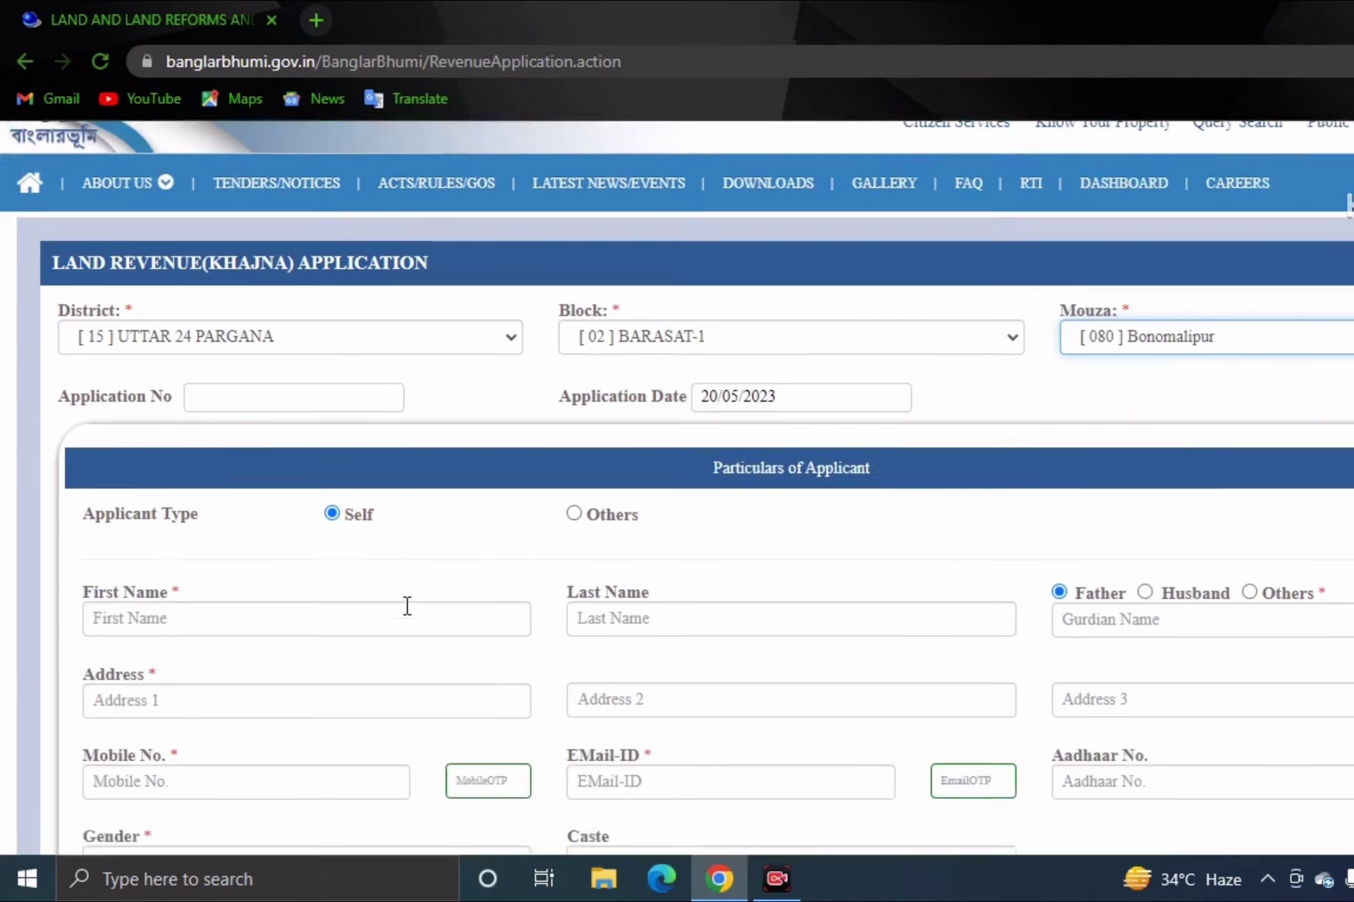
pyautogui.scroll(-6, 352, 550)
pyautogui.scroll(5, 221, 423)
pyautogui.scroll(-2, 199, 459)
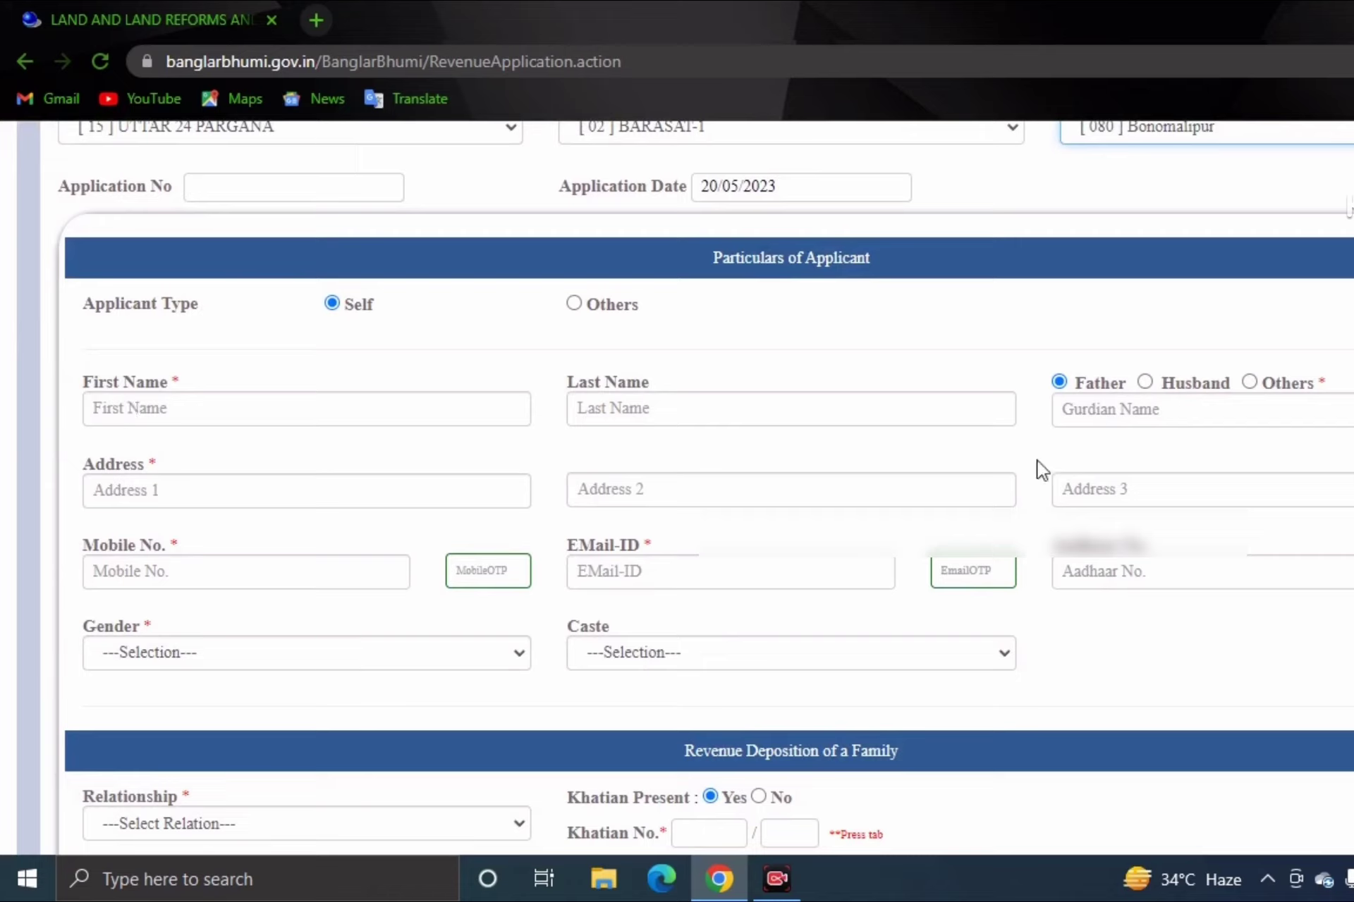
# Enter the applicant's address, mobile number and e-mail with their OTPs, dismissing an antivirus popup.
pyautogui.click(1015, 384)
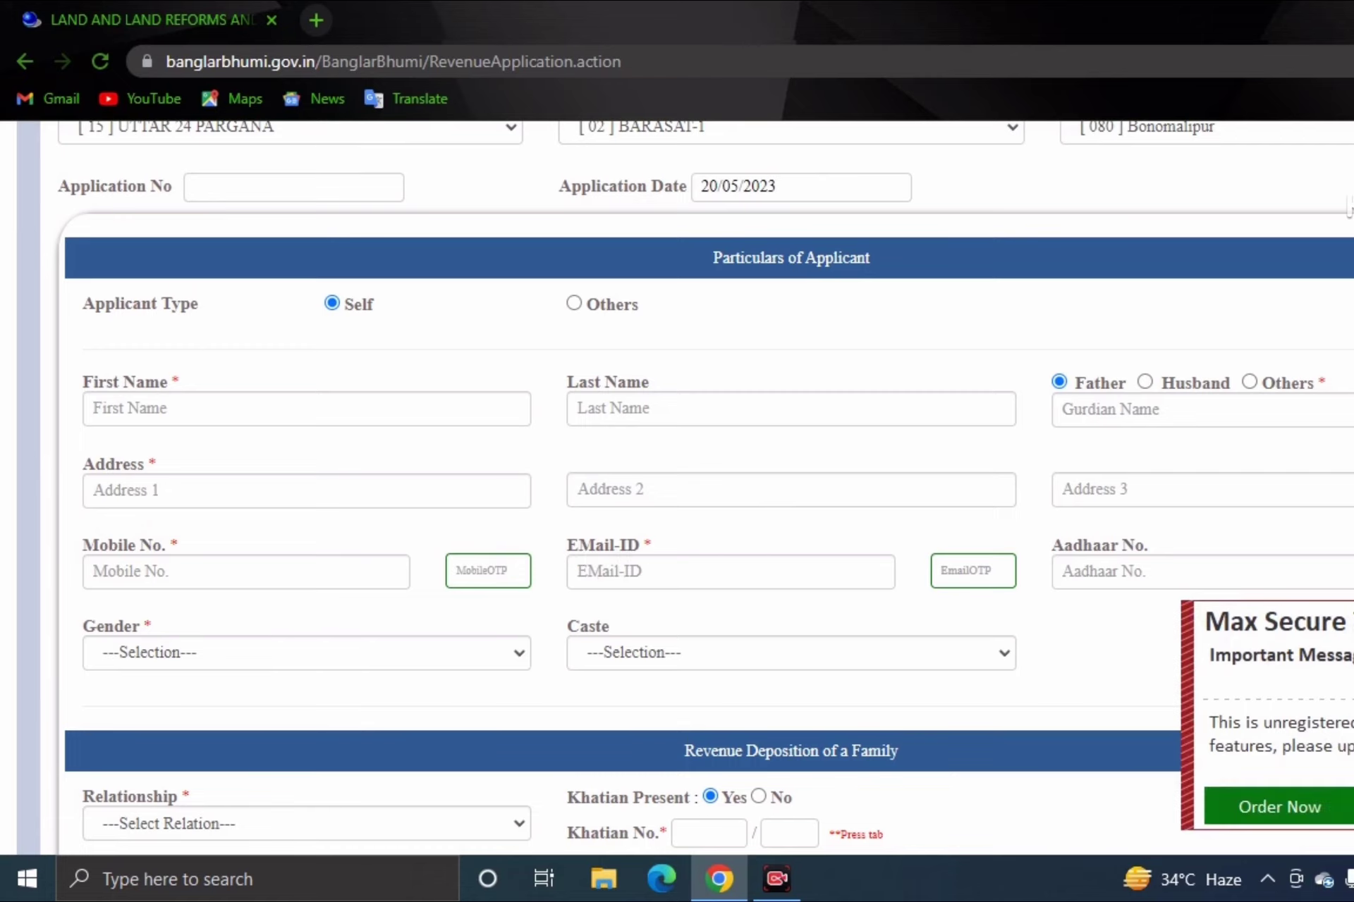
pyautogui.click(1235, 635)
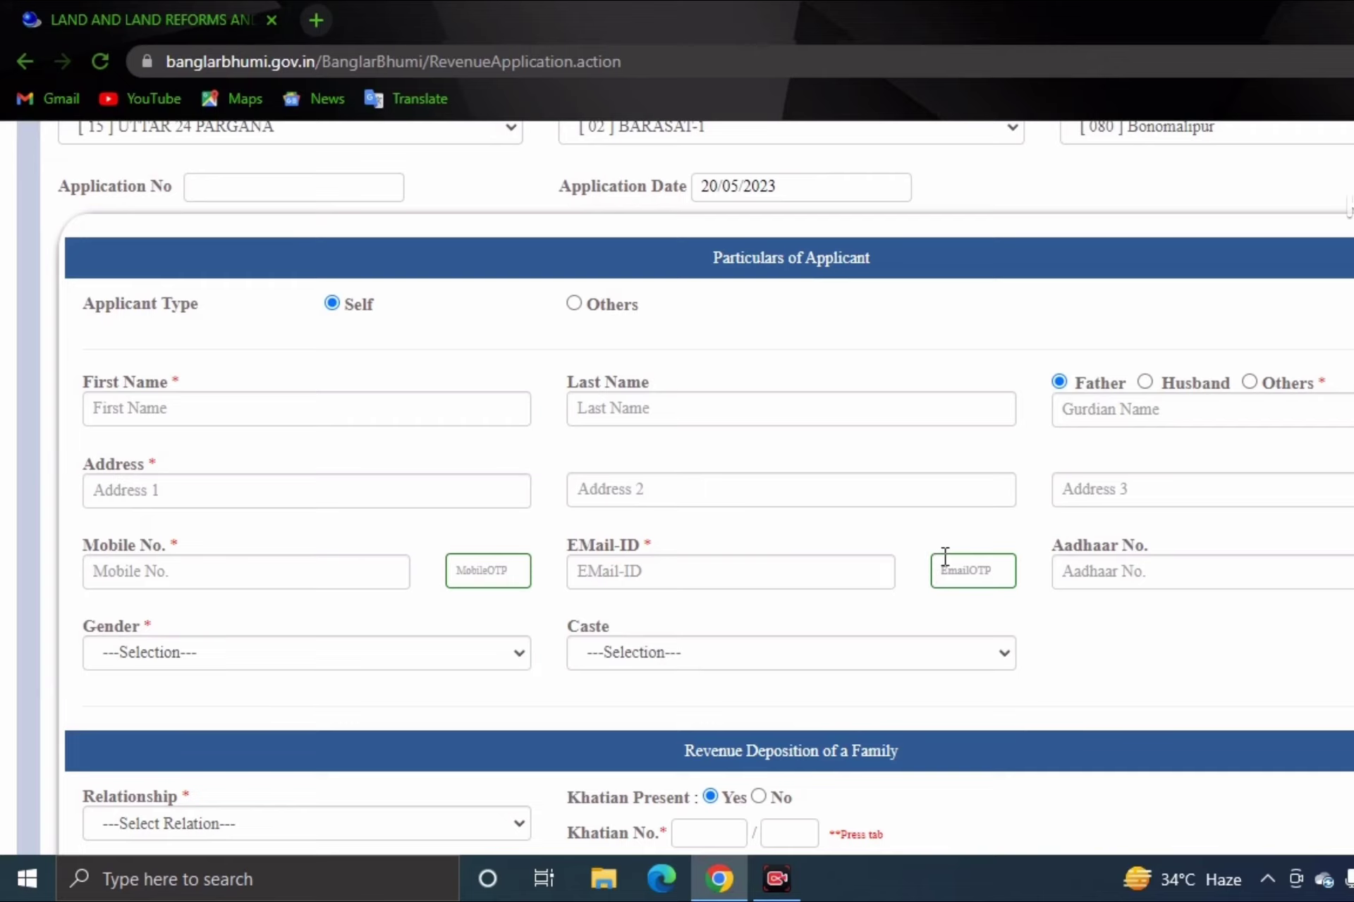
pyautogui.scroll(-2, 949, 571)
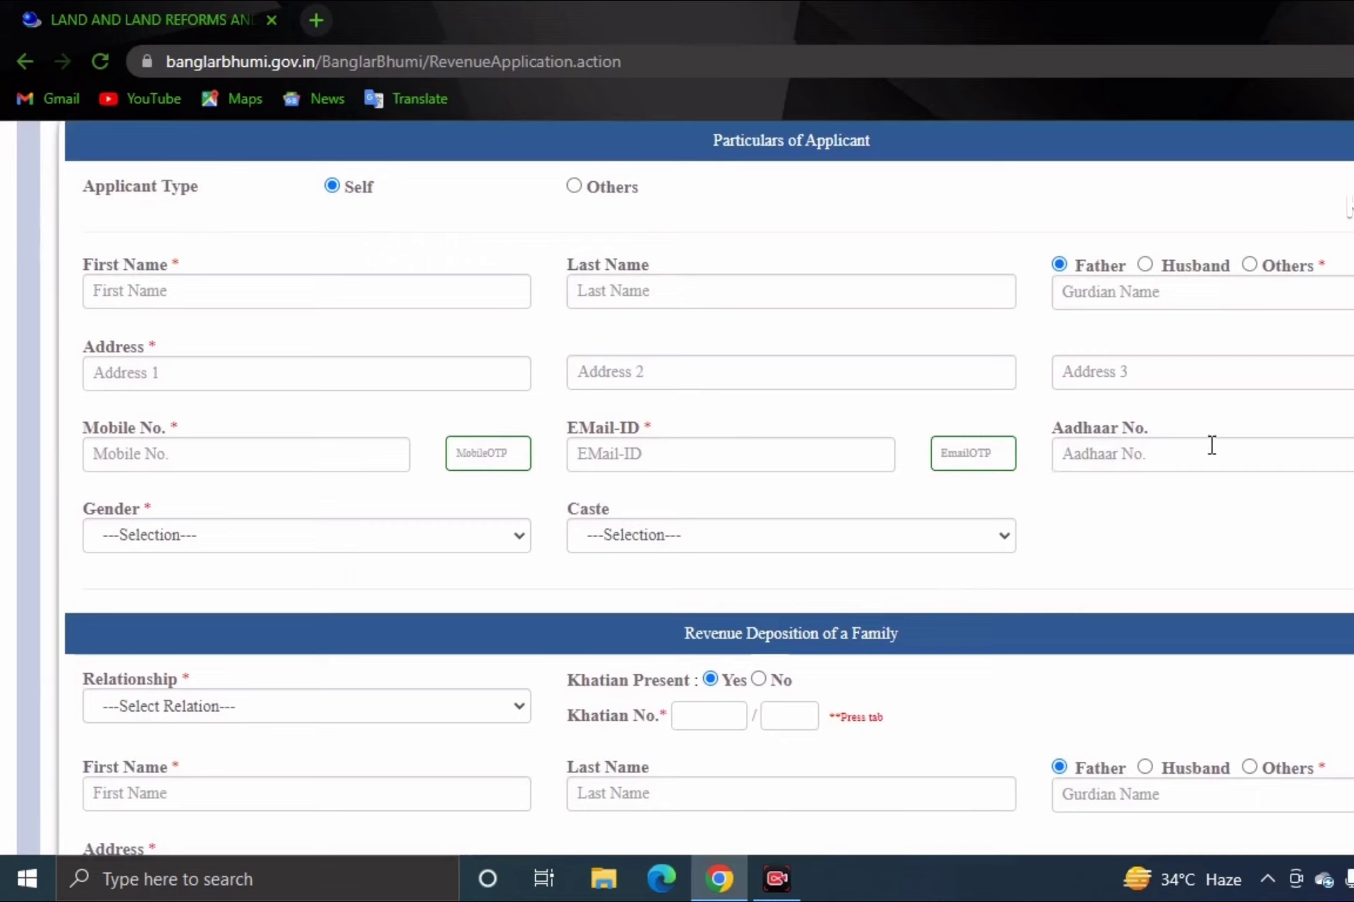
# Set Gender to MALE and Caste to SC.
pyautogui.click(280, 542)
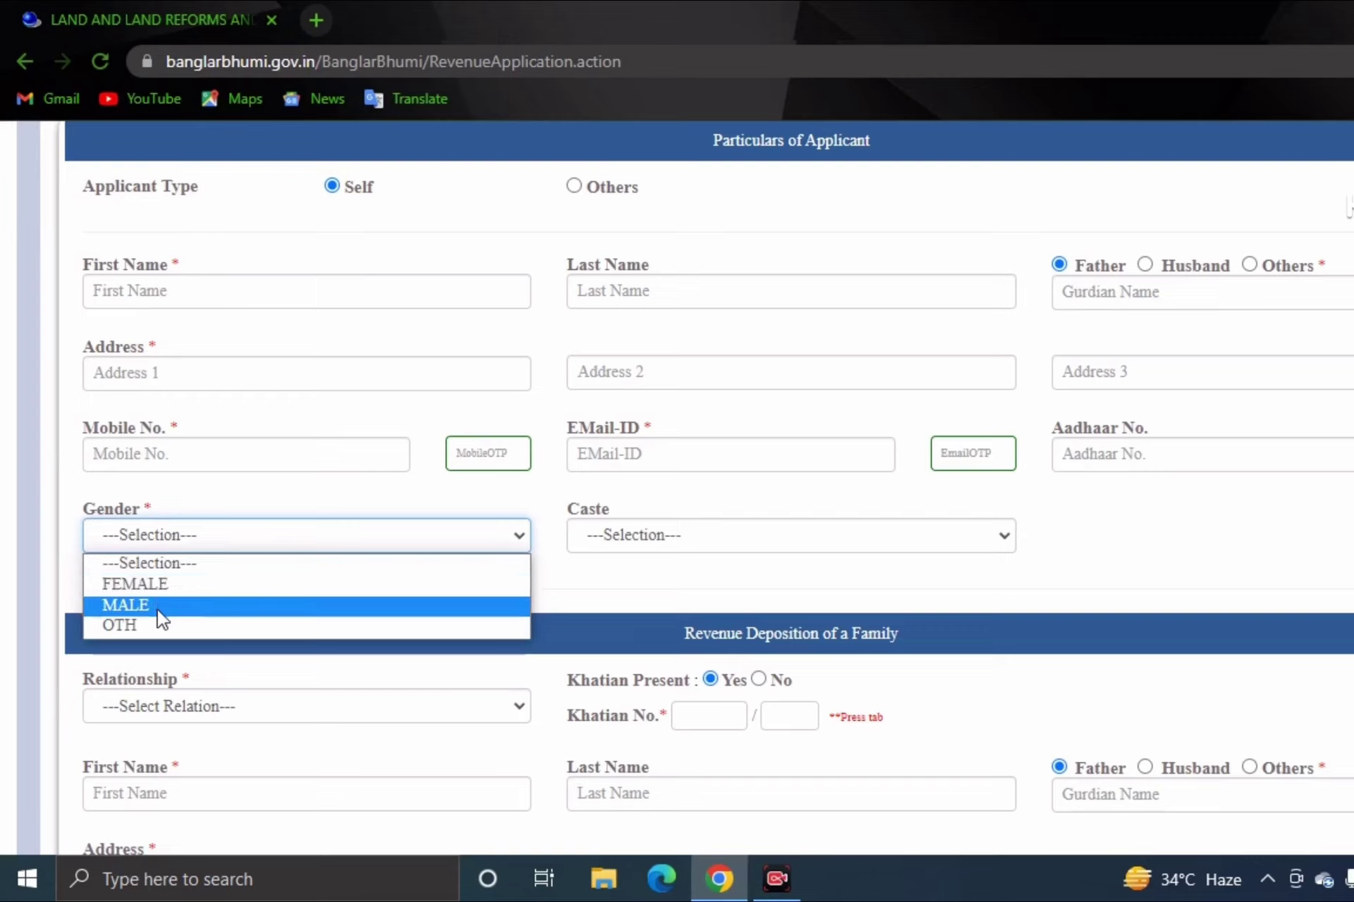
pyautogui.click(573, 549)
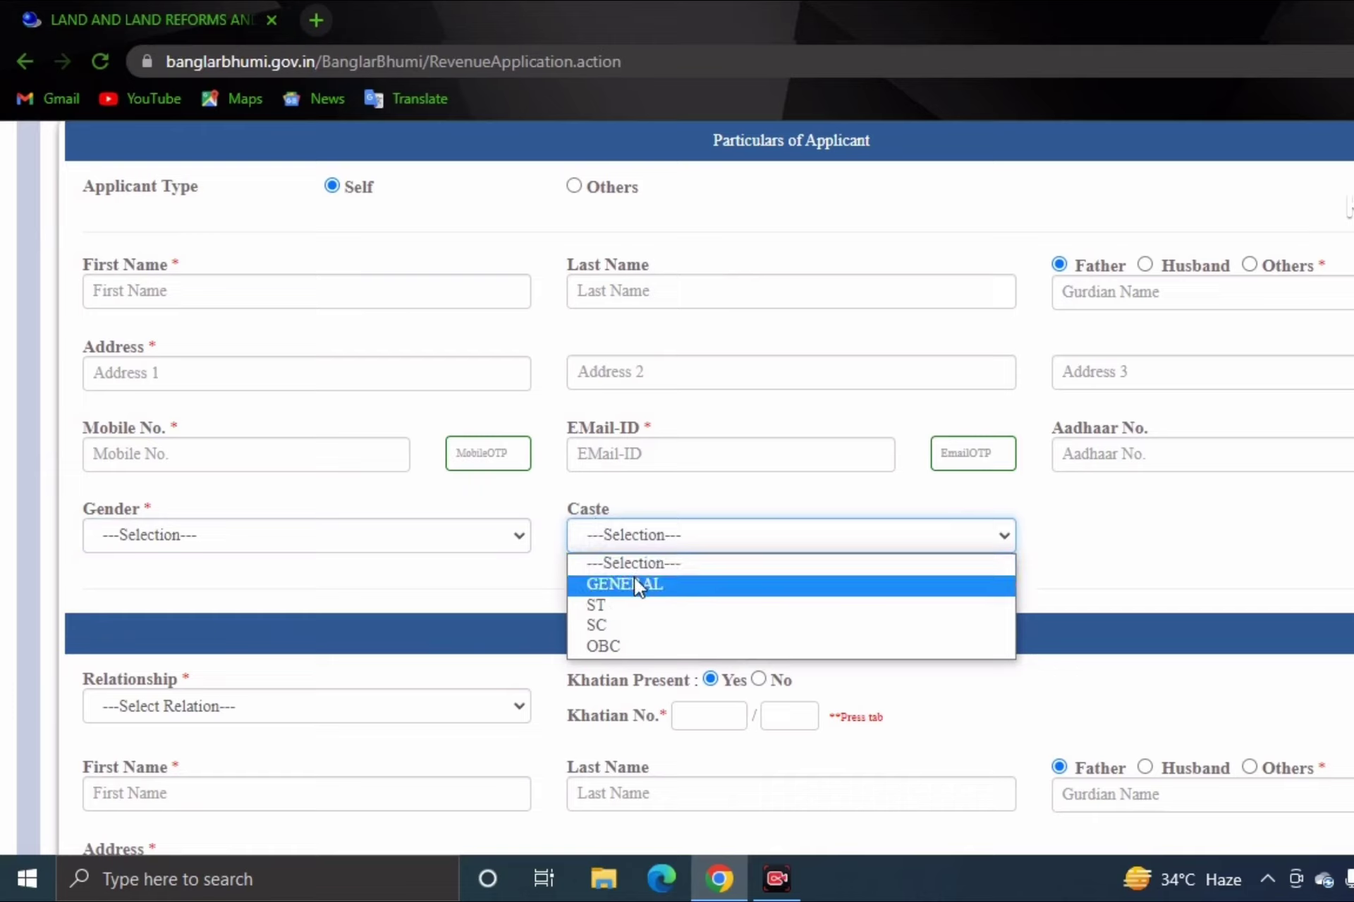
pyautogui.click(484, 571)
pyautogui.scroll(-1, 597, 570)
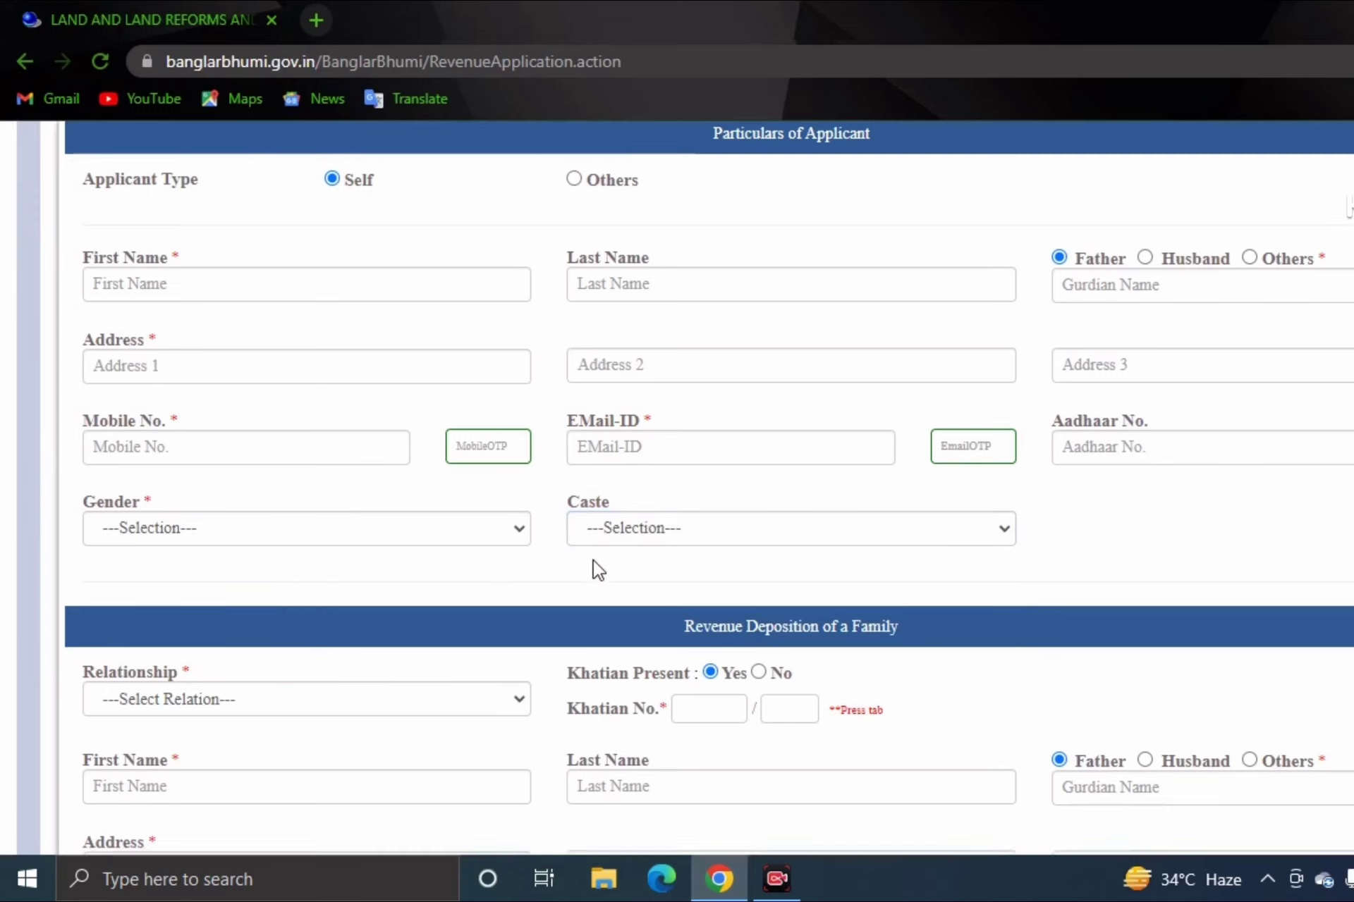
pyautogui.scroll(-5, 598, 569)
pyautogui.scroll(2, 359, 458)
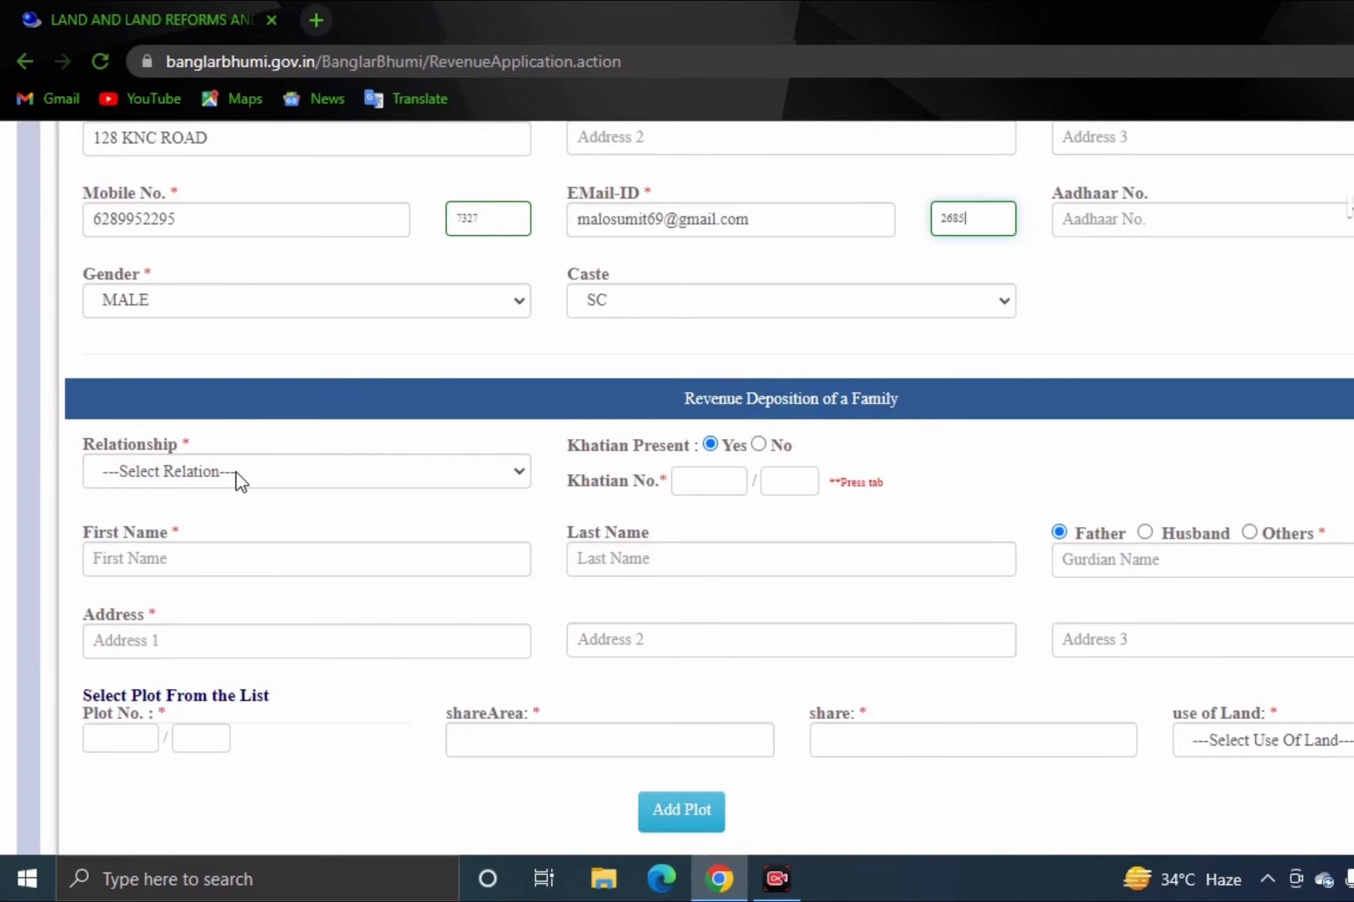
pyautogui.click(235, 472)
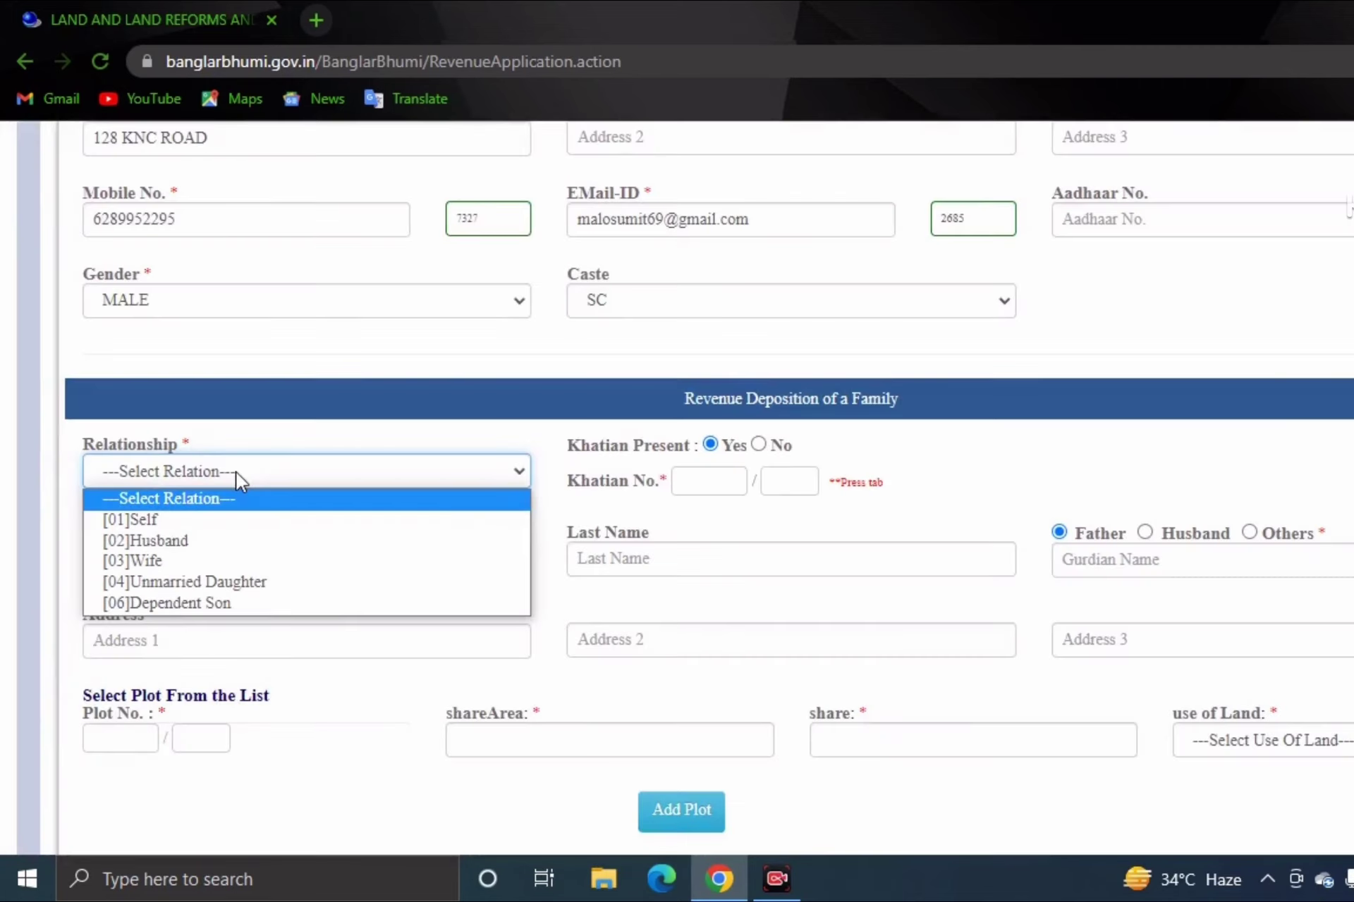
# Choose [01]Self as the relationship, auto-filling the applicant's name and address.
pyautogui.click(191, 520)
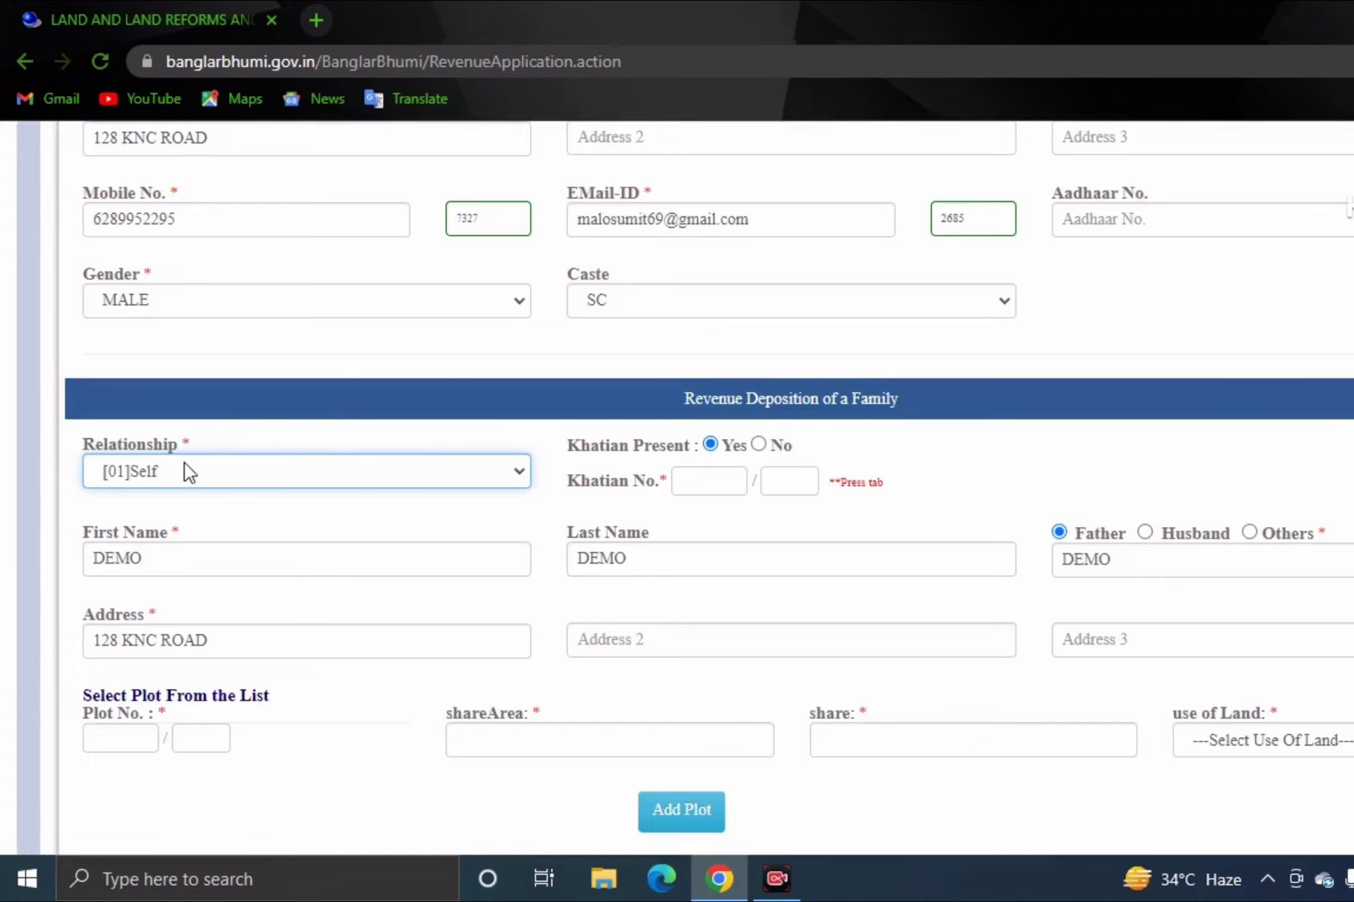
pyautogui.scroll(-5, 680, 504)
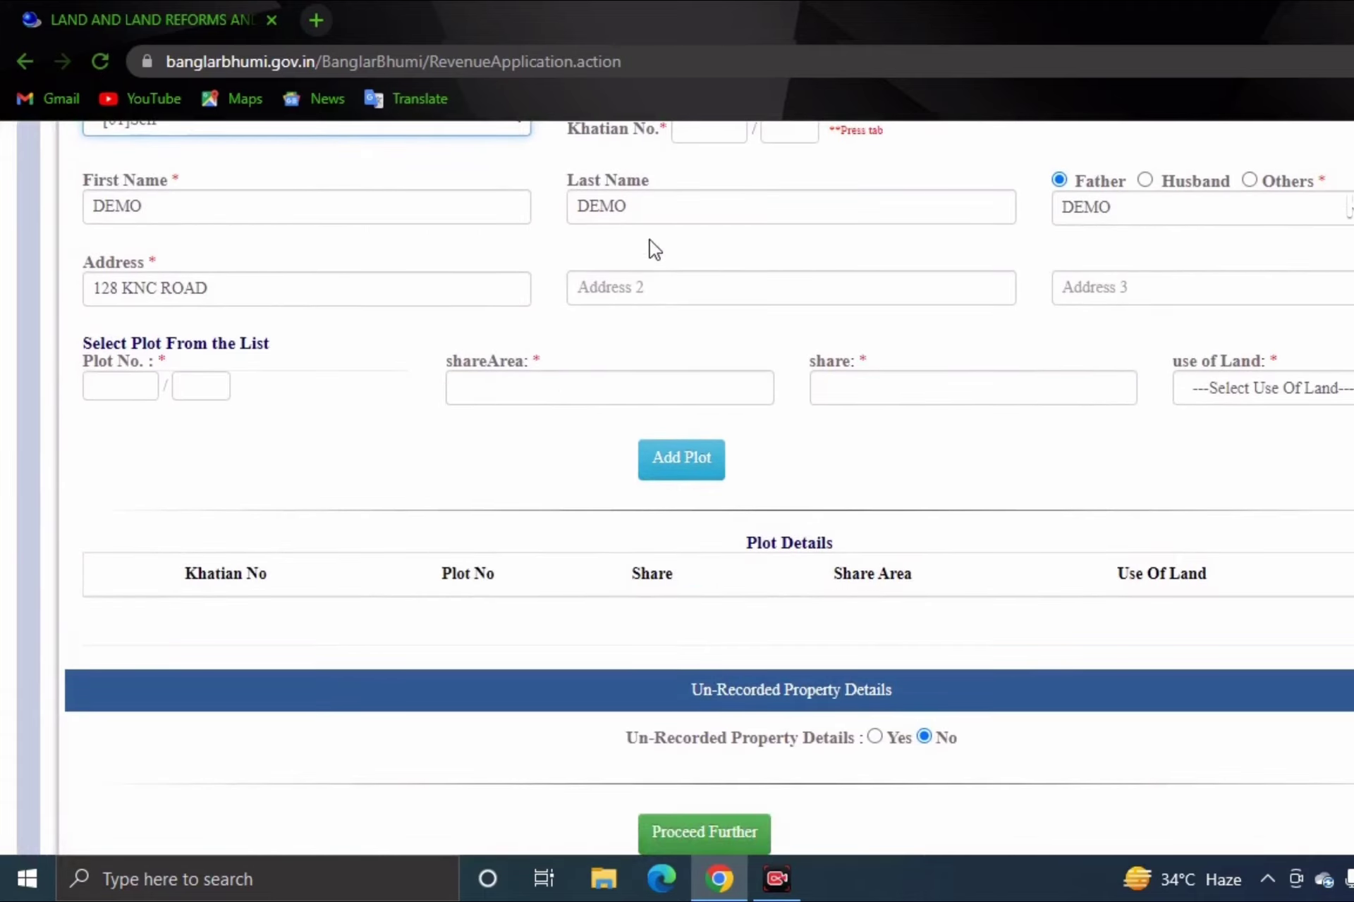
pyautogui.scroll(-3, 402, 275)
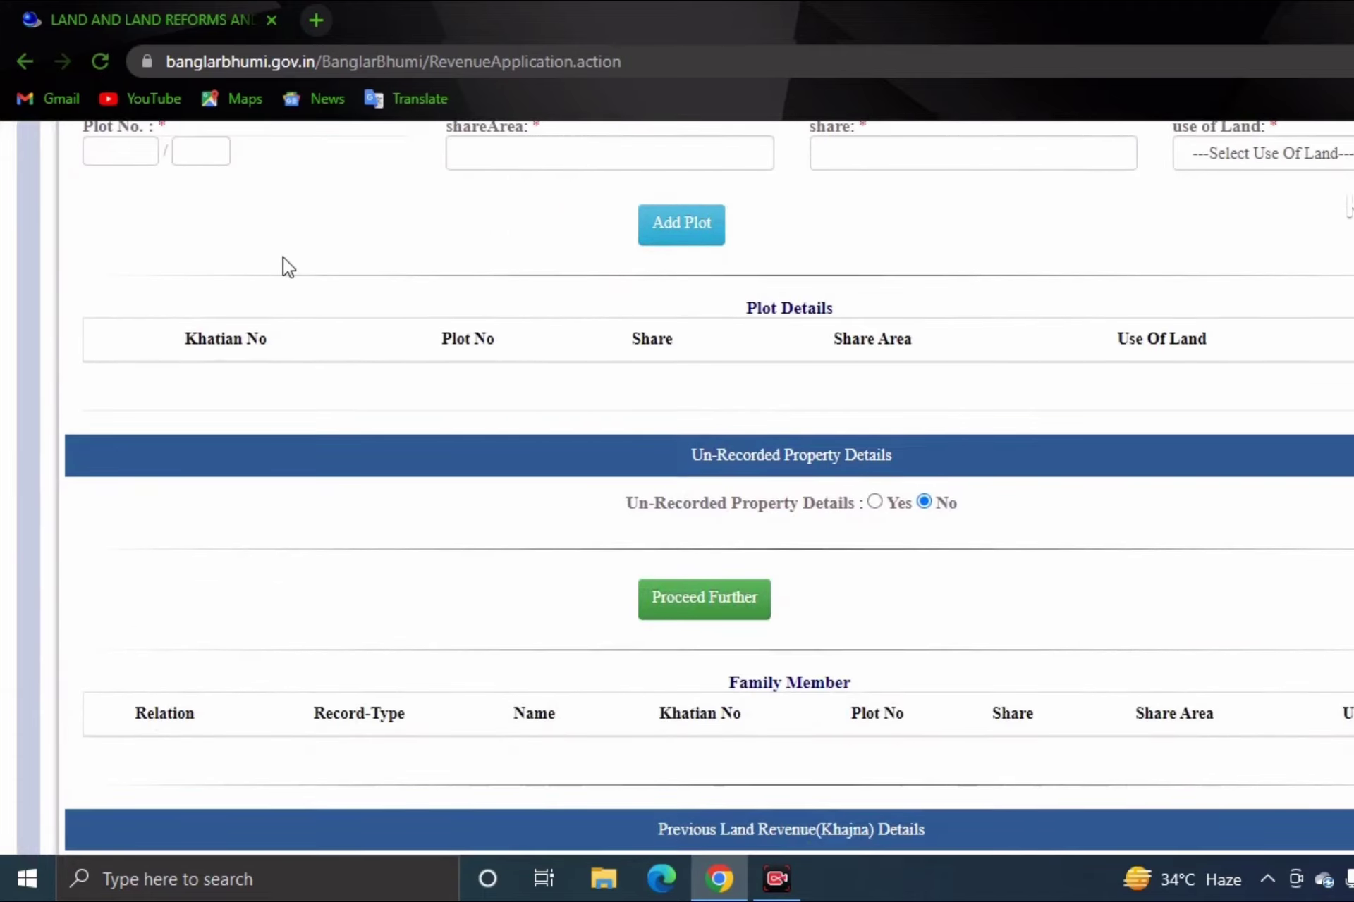
pyautogui.scroll(3, 661, 467)
pyautogui.scroll(2, 585, 333)
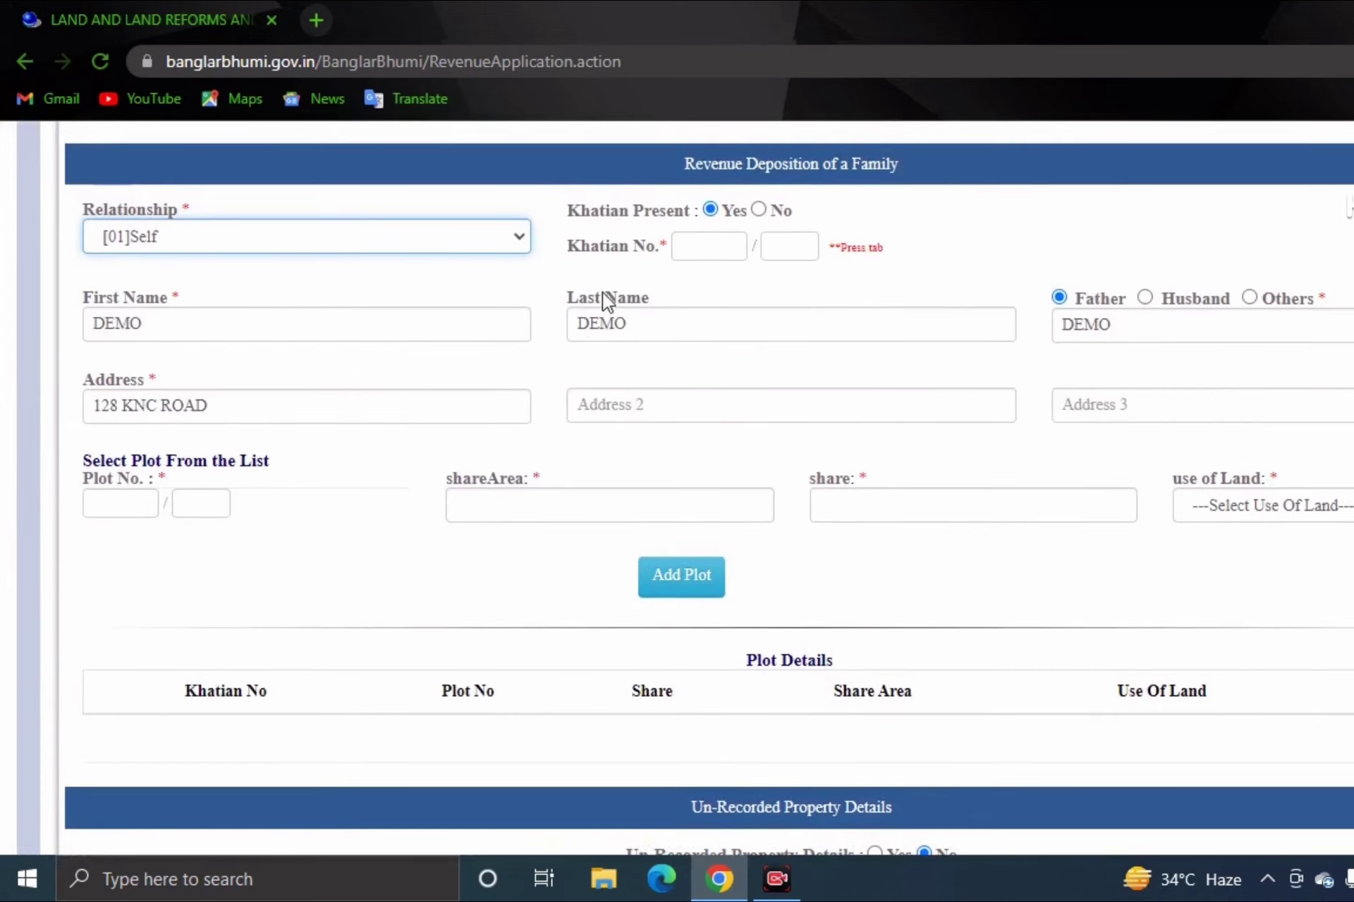
# Enter Khatian No. 3243 and confirm it is the actual Khatian.
pyautogui.click(681, 245)
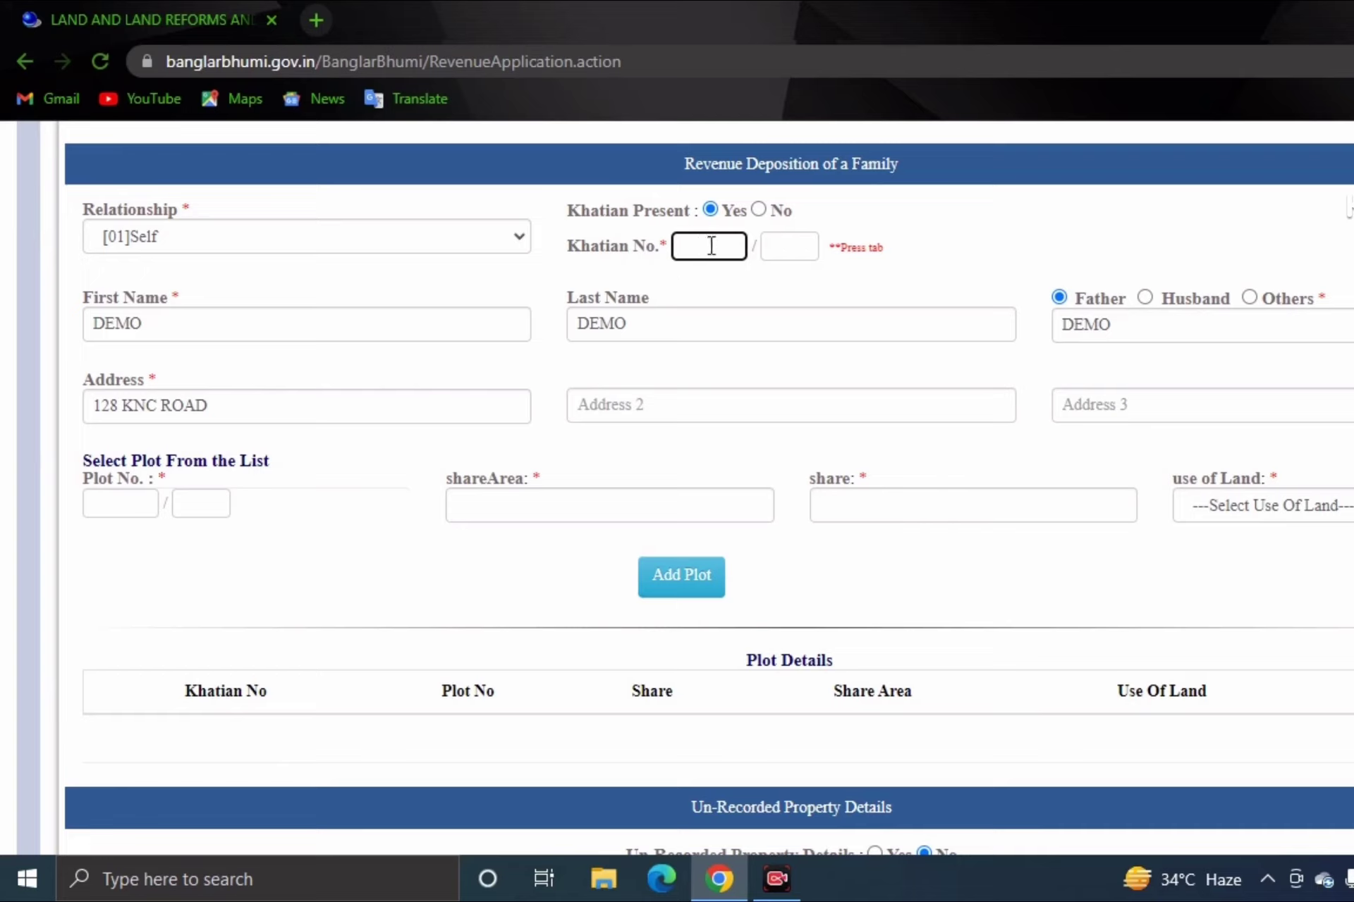
pyautogui.write('43')
pyautogui.press('Tab')
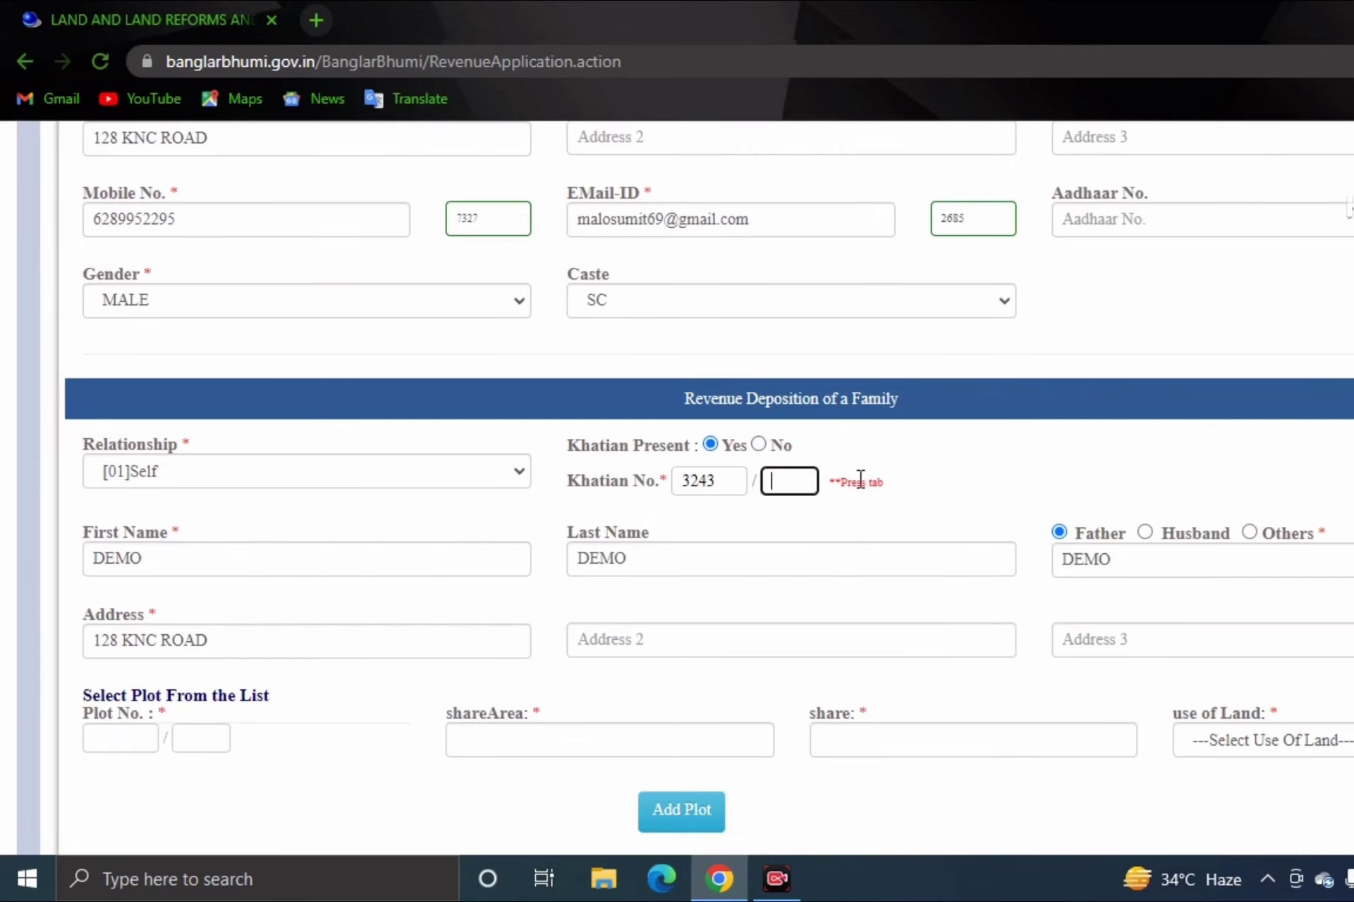
pyautogui.press('Tab')
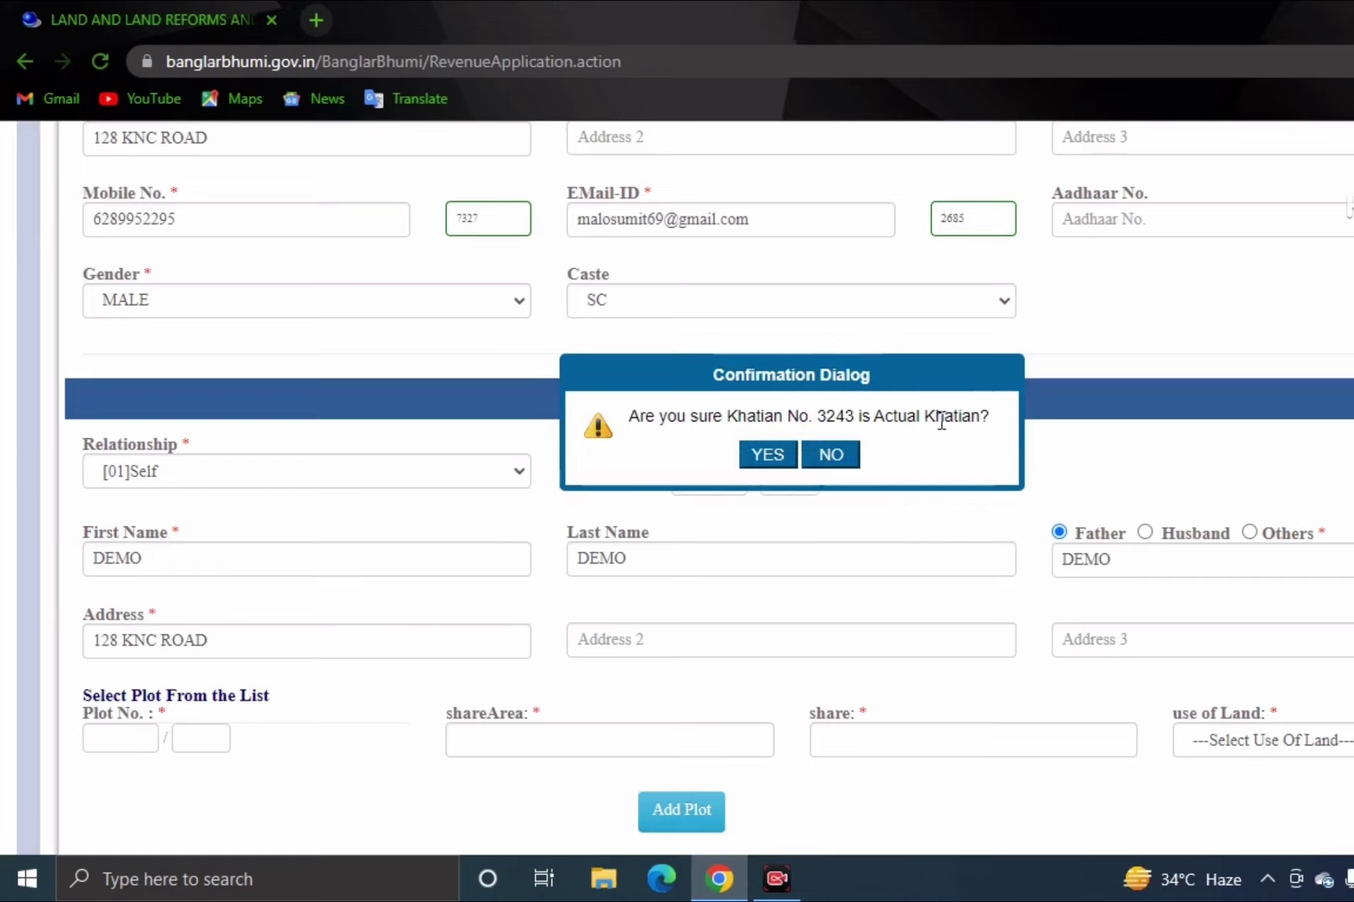
pyautogui.click(763, 455)
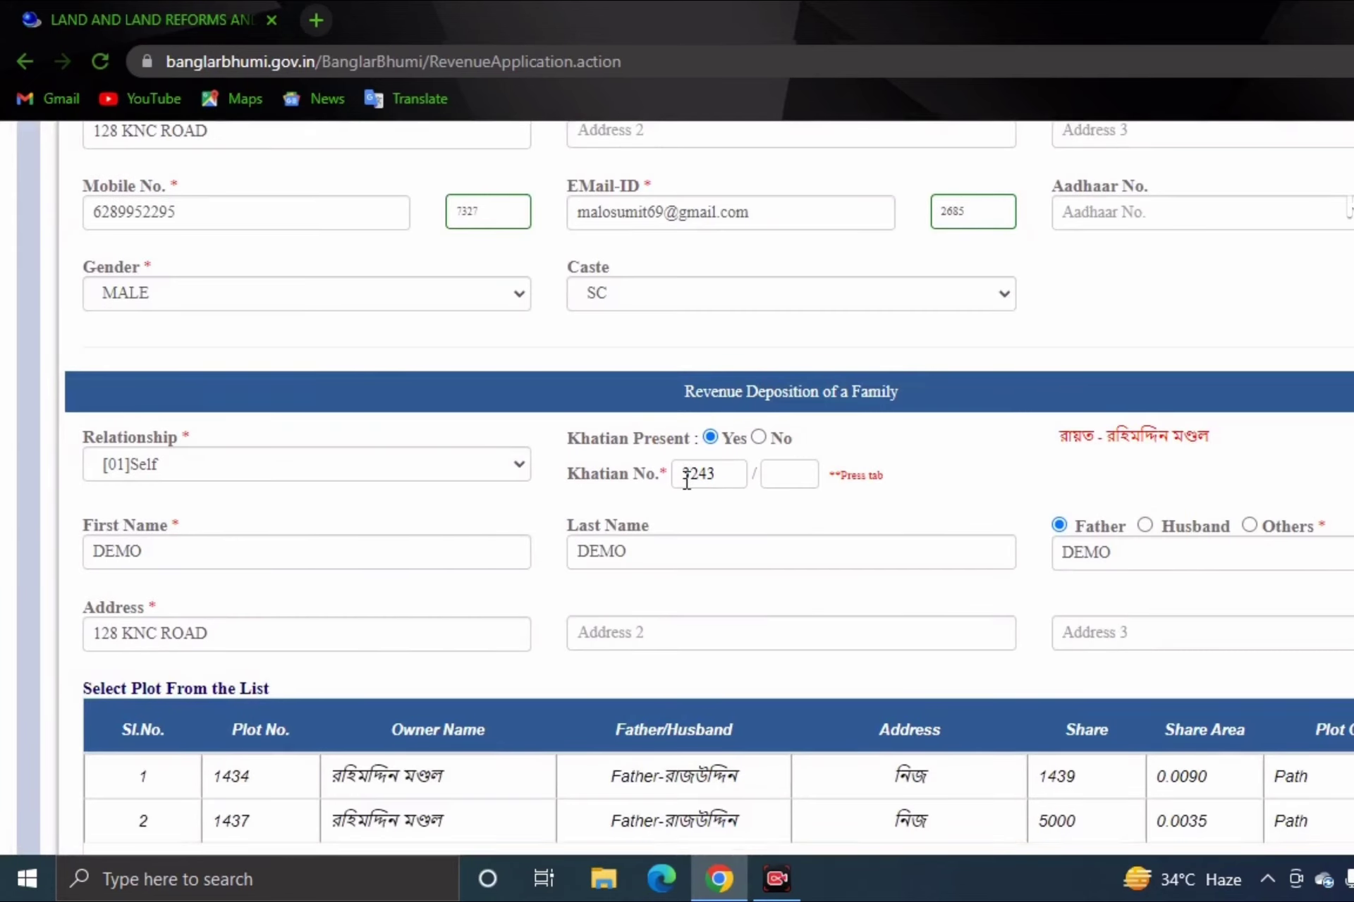
# Pick plot 1434 from Khatian 3243's plot list, filling share 1439 and share area 0.0090.
pyautogui.scroll(-2, 682, 479)
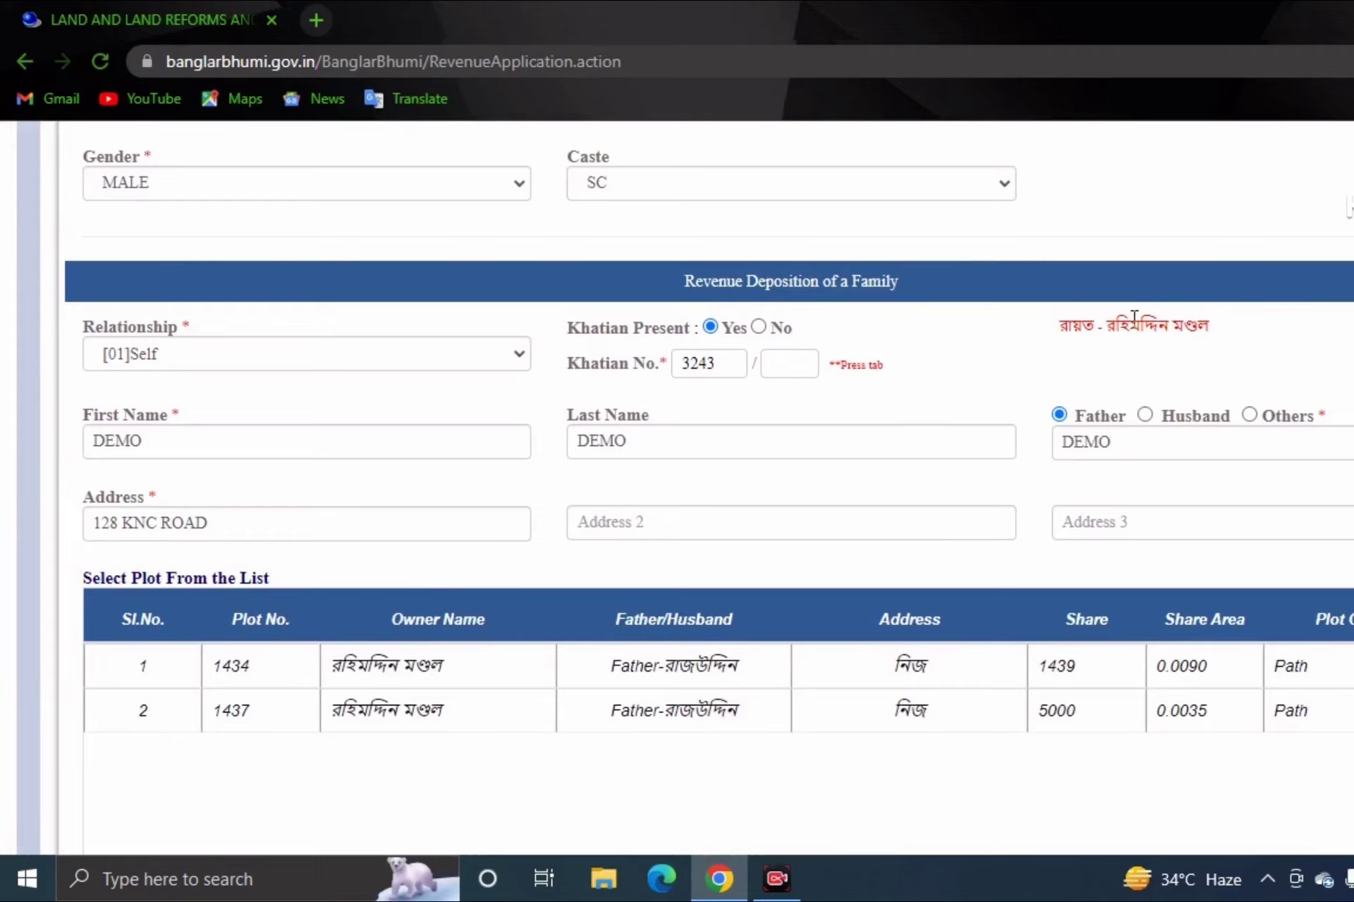
pyautogui.moveTo(1061, 325); pyautogui.dragTo(1262, 330)
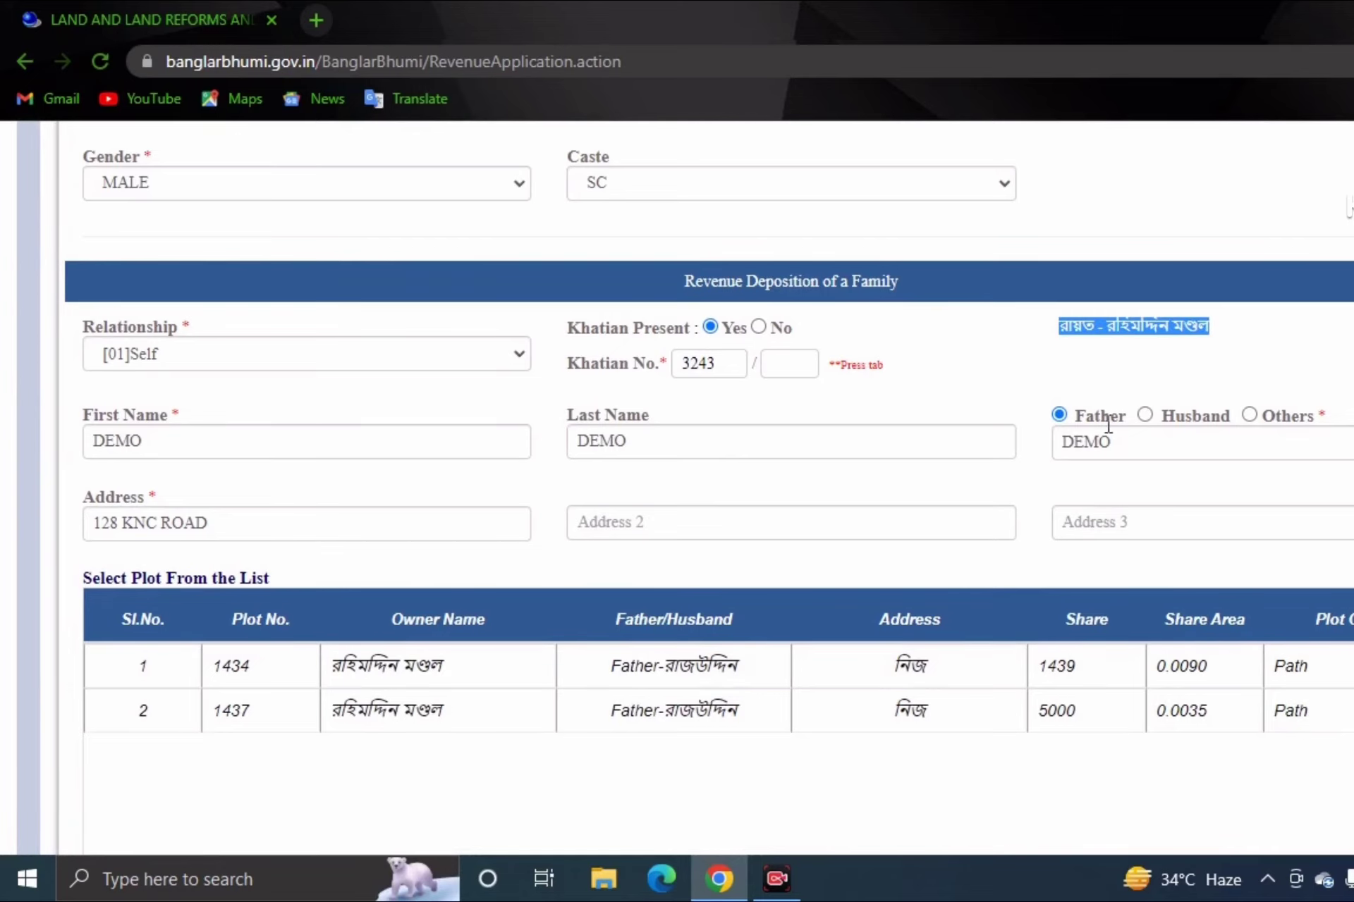
pyautogui.scroll(-5, 440, 627)
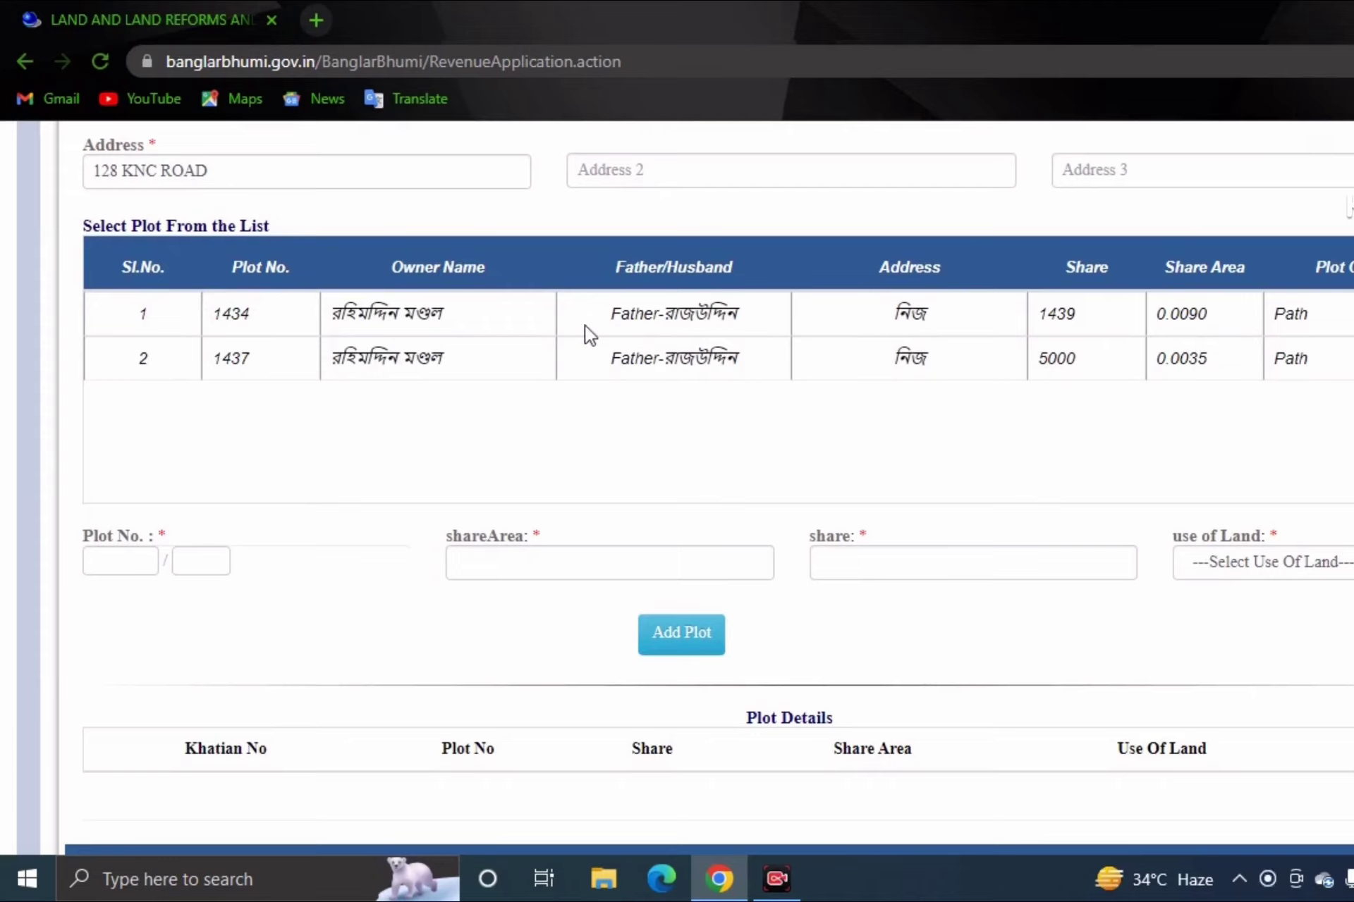
pyautogui.click(482, 318)
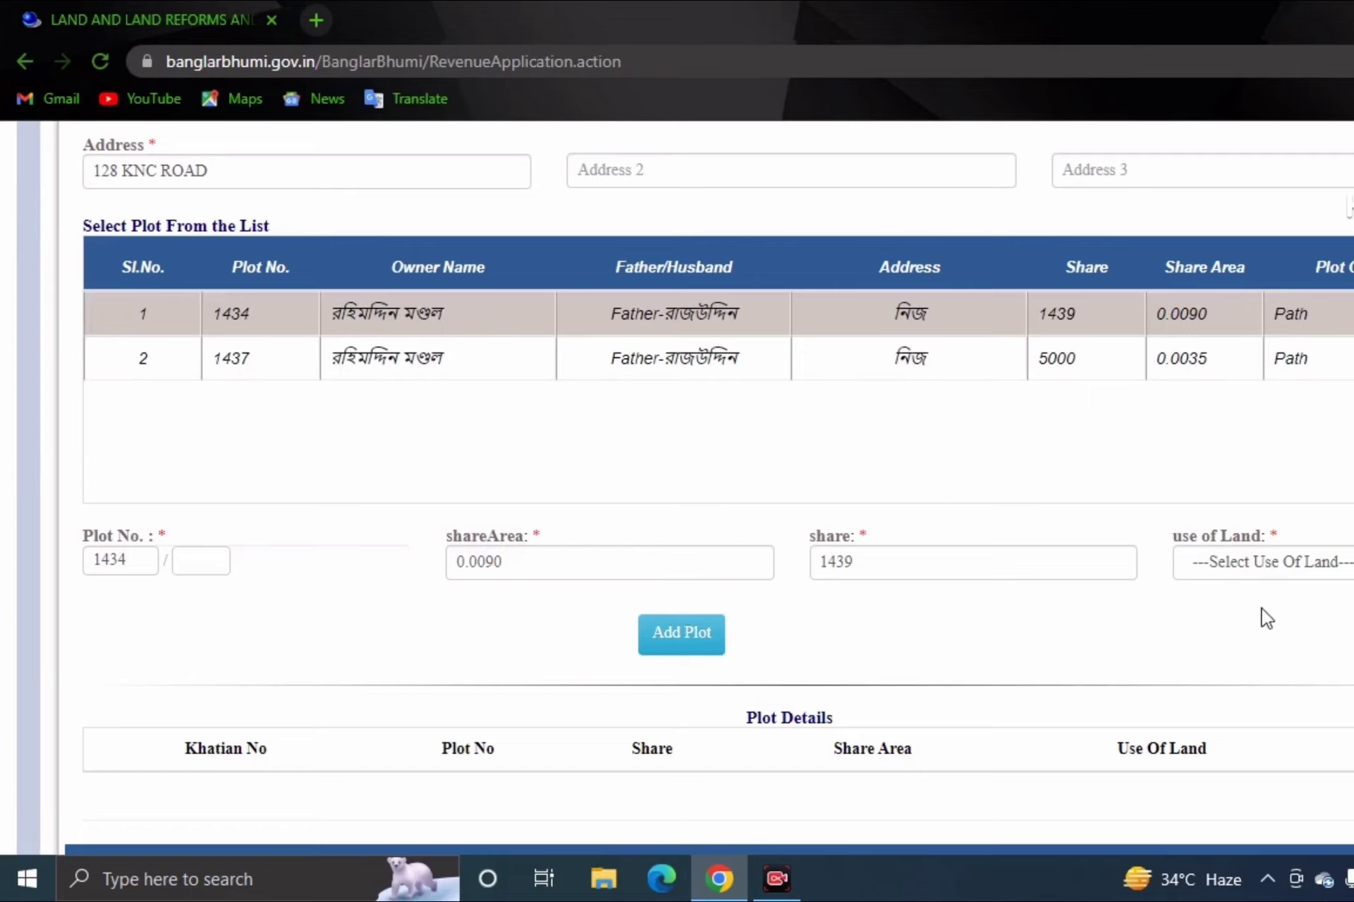
# Set plot 1434's land use to [R03]Bastu and add it to Plot Details.
pyautogui.click(1229, 562)
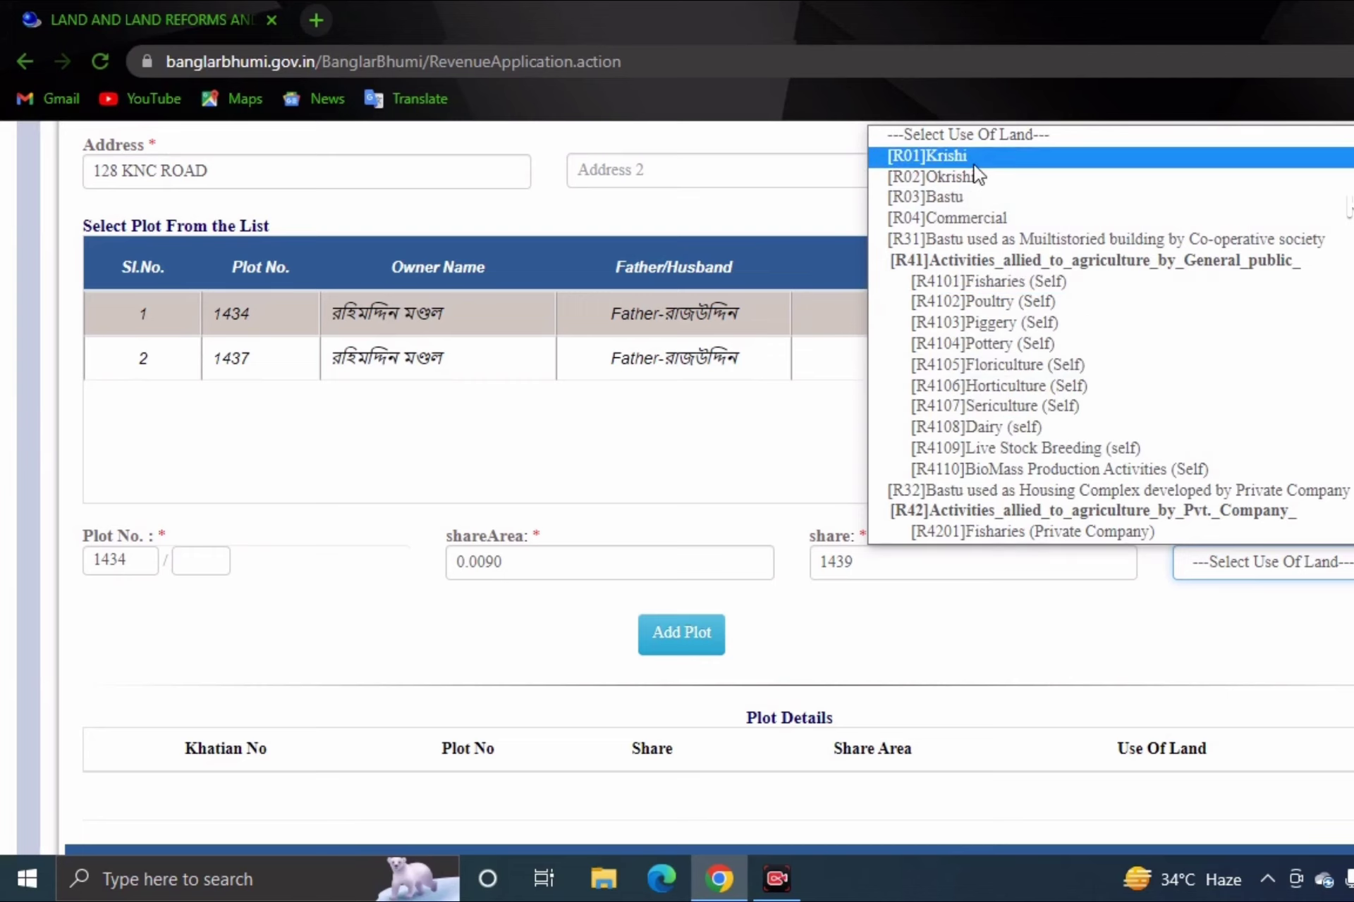
pyautogui.click(929, 198)
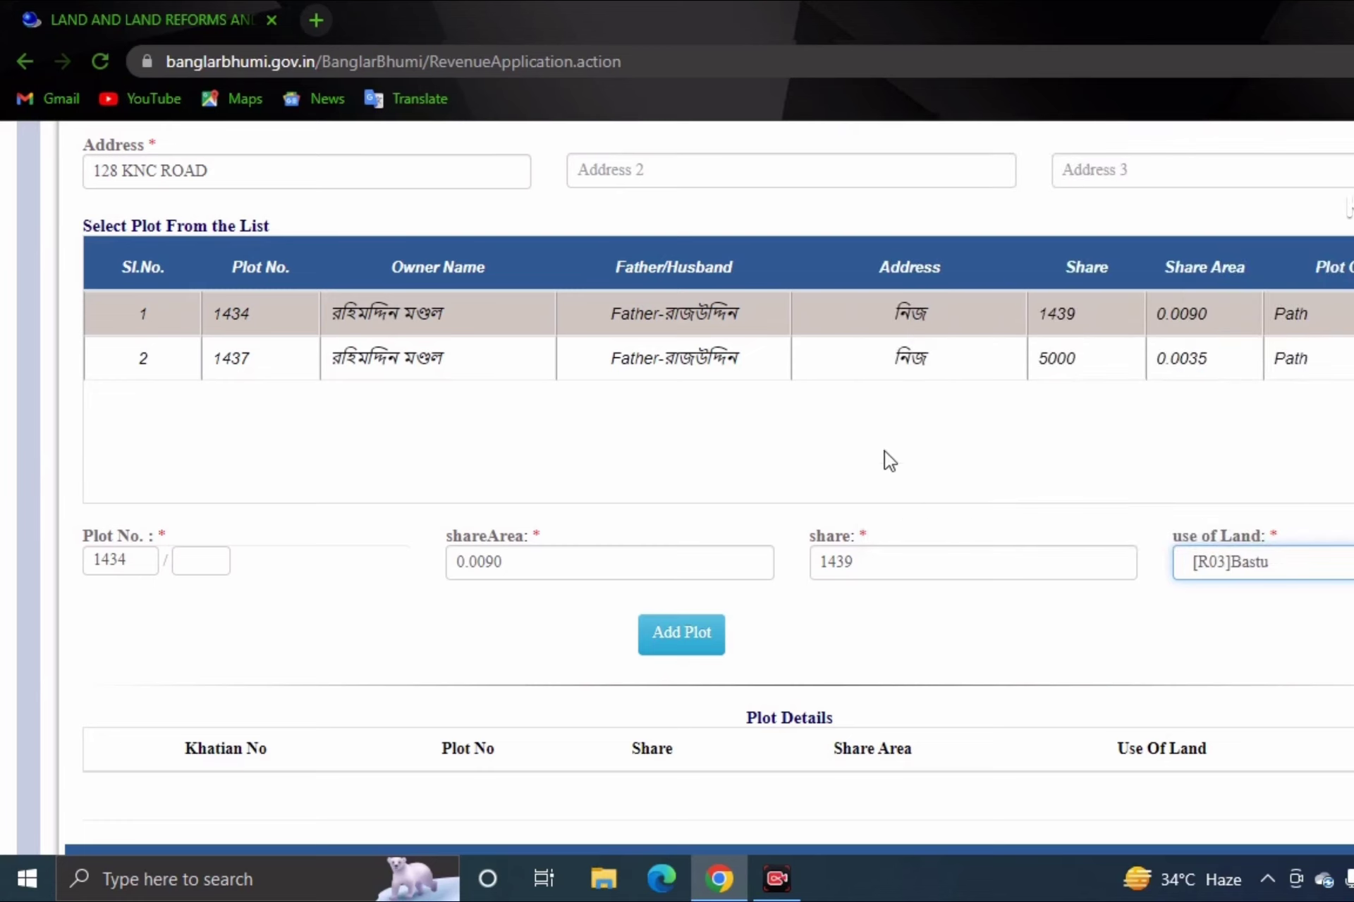
pyautogui.click(689, 643)
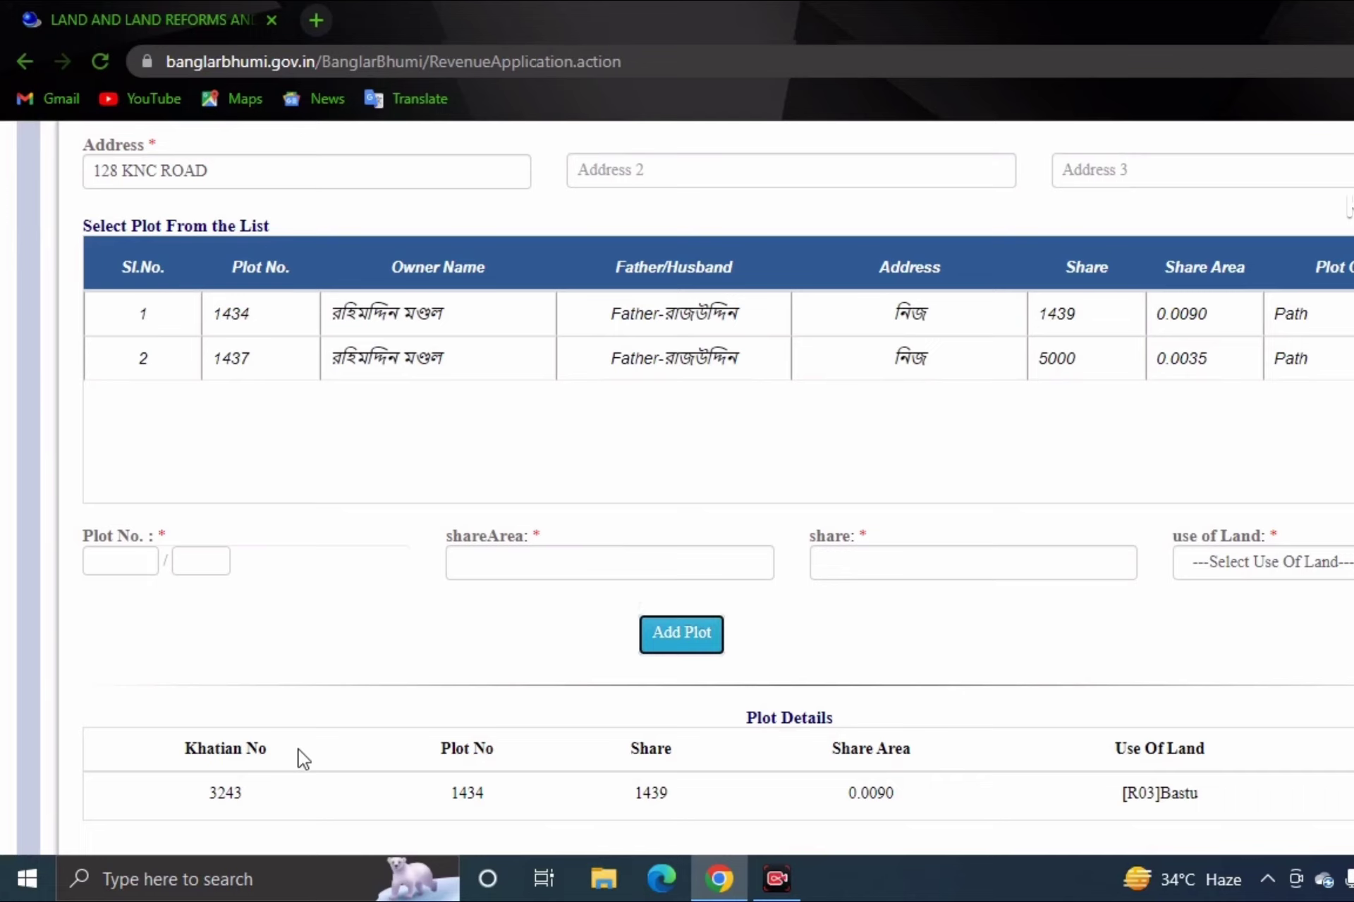
pyautogui.scroll(-3, 296, 758)
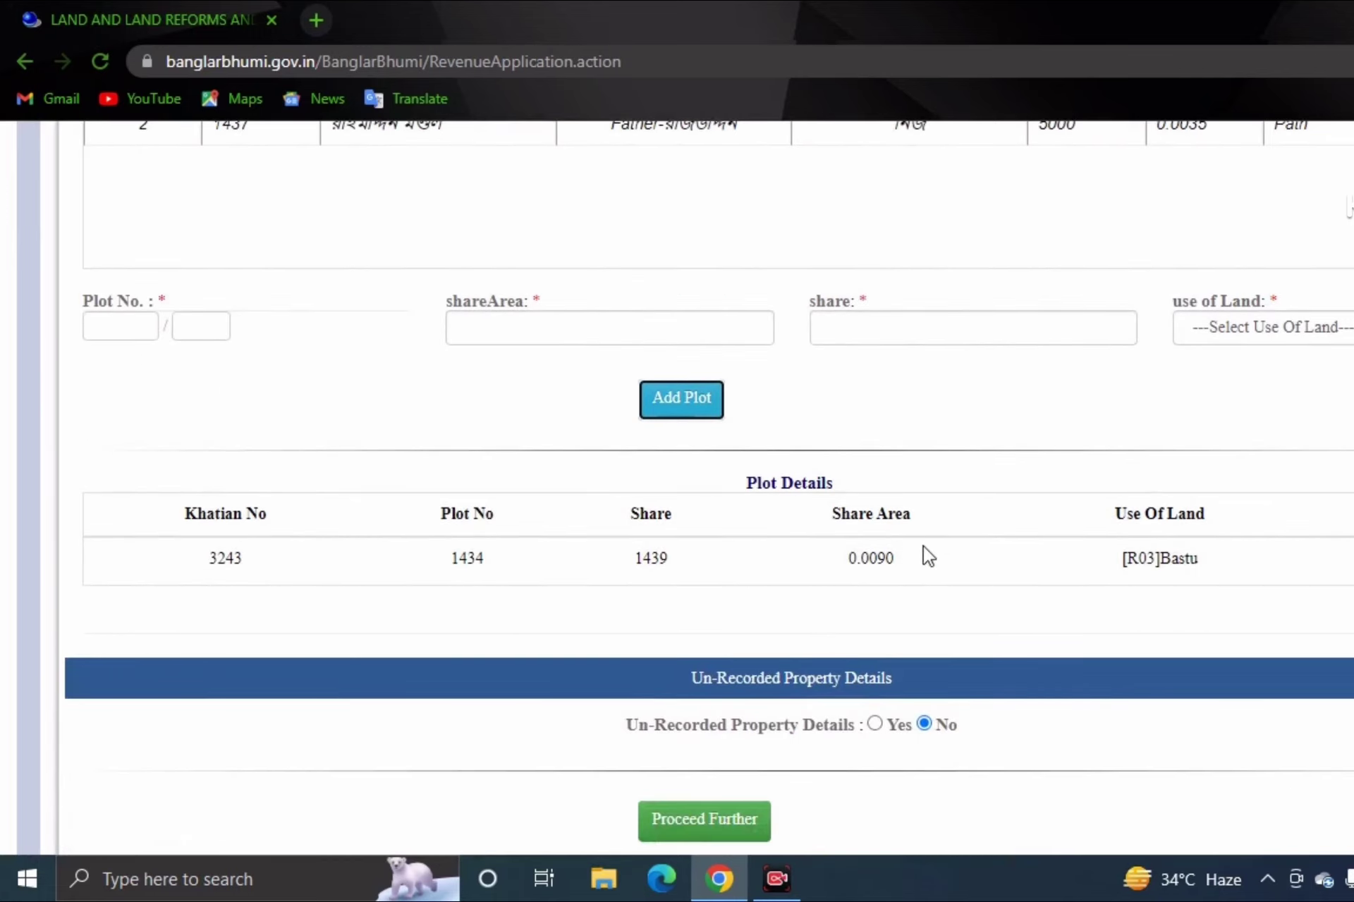
pyautogui.scroll(3, 277, 458)
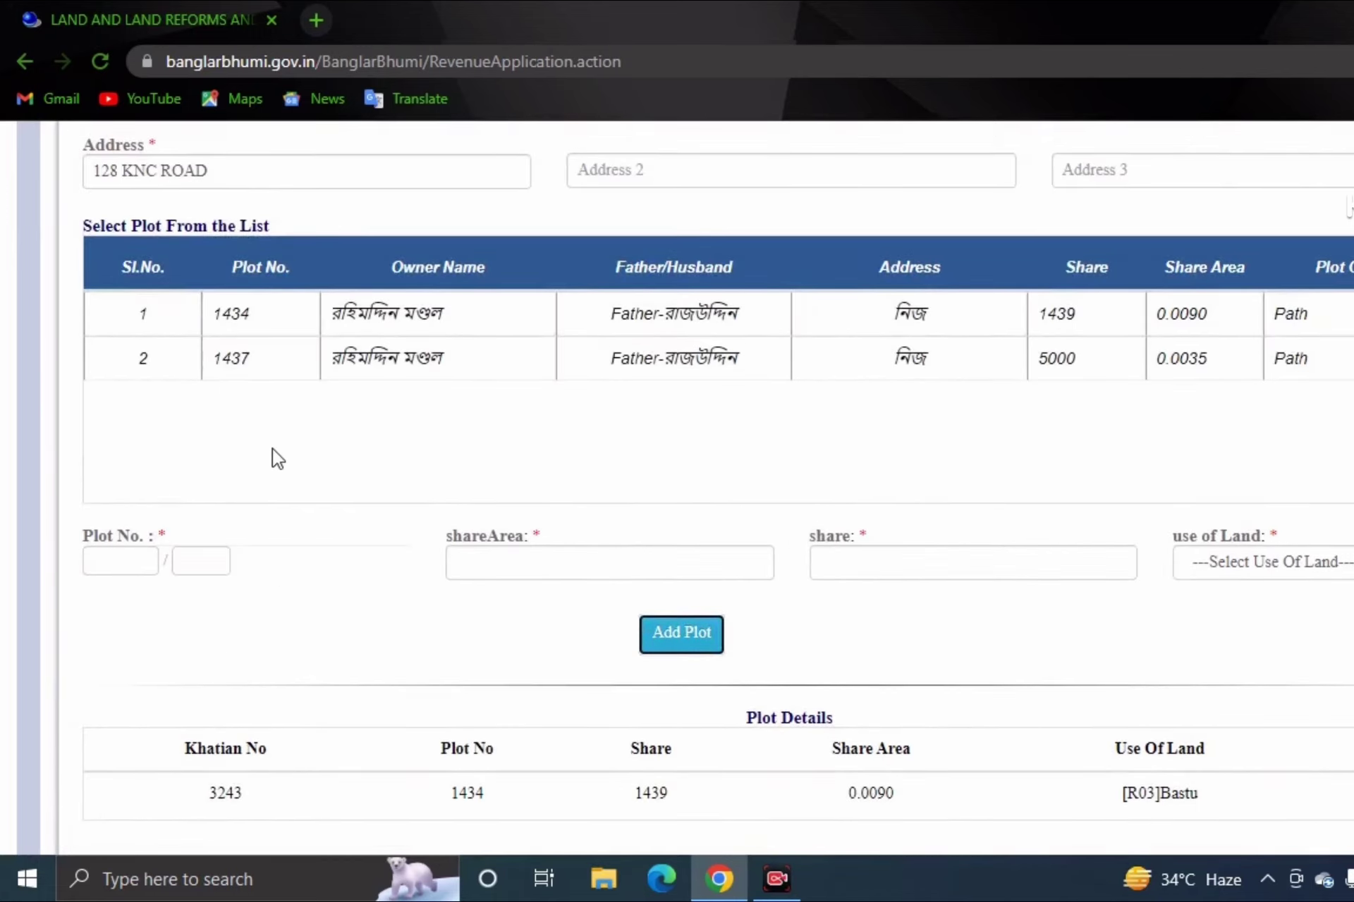
# Add plot 1437 (share 5000, area 0.0035) as [R02]Okrishi, then mark un-recorded property Yes.
pyautogui.click(278, 361)
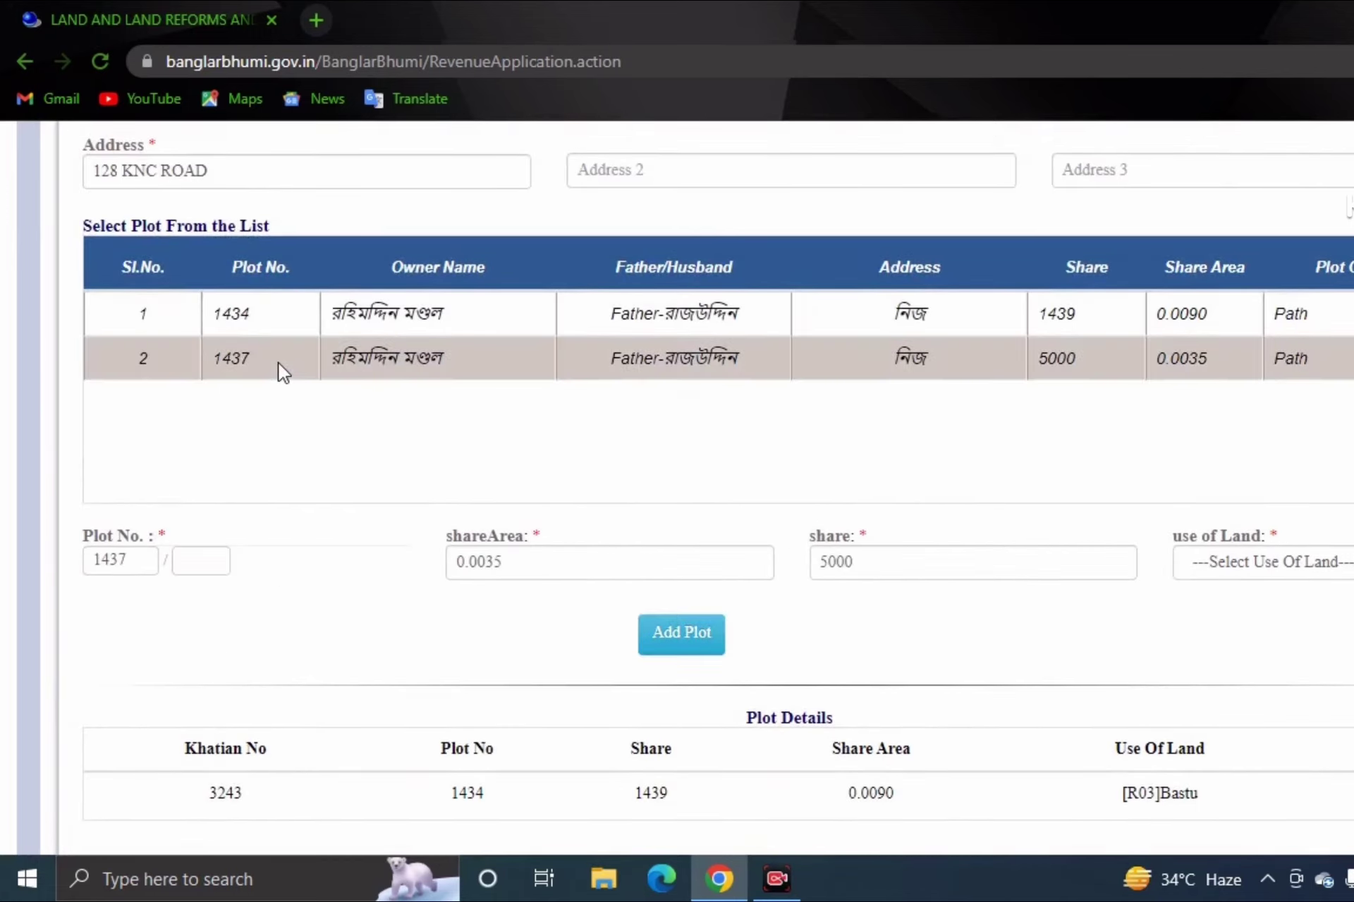
pyautogui.click(1193, 561)
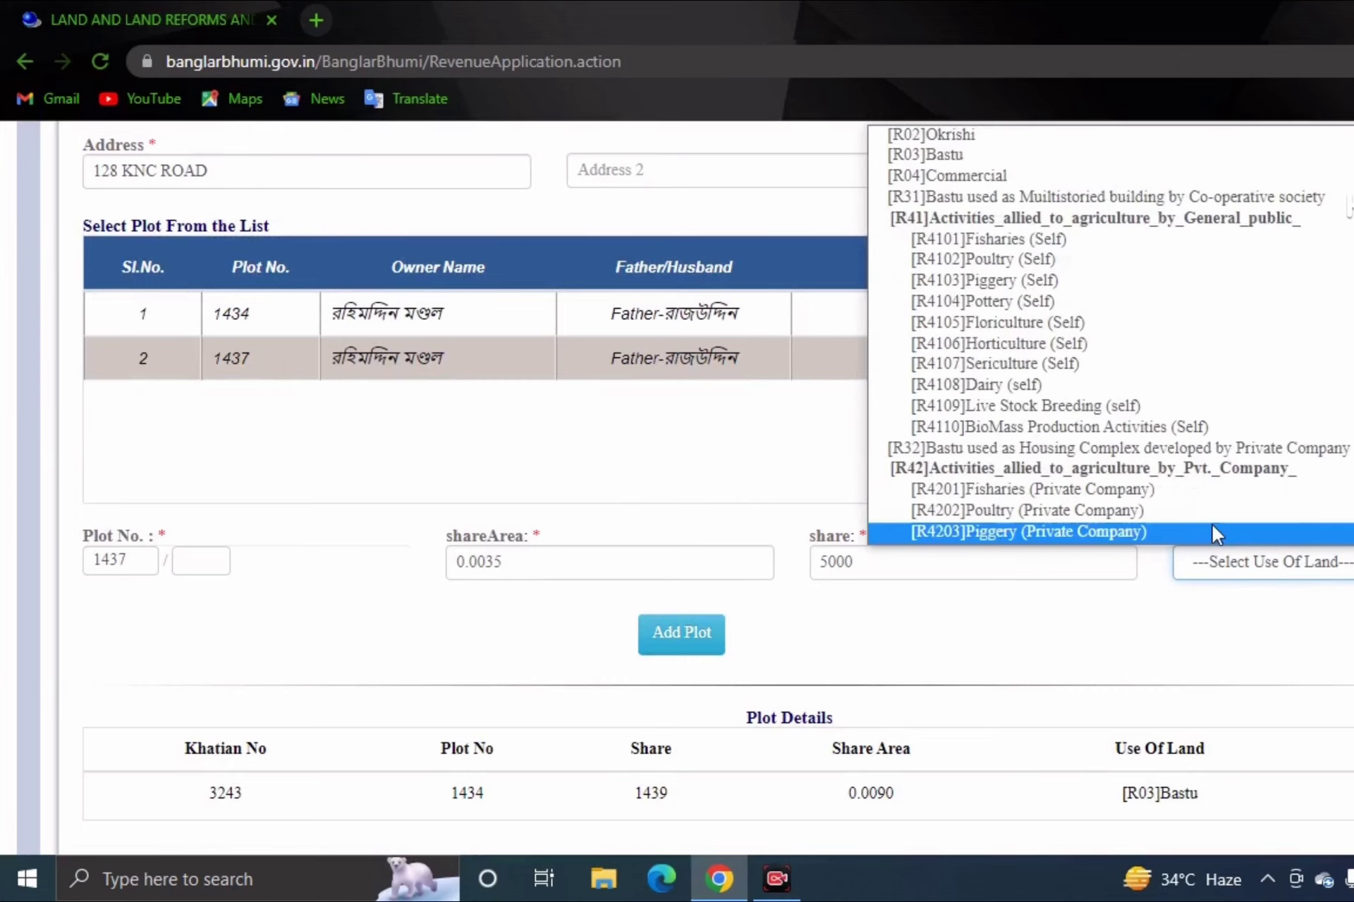
pyautogui.click(951, 134)
pyautogui.click(692, 629)
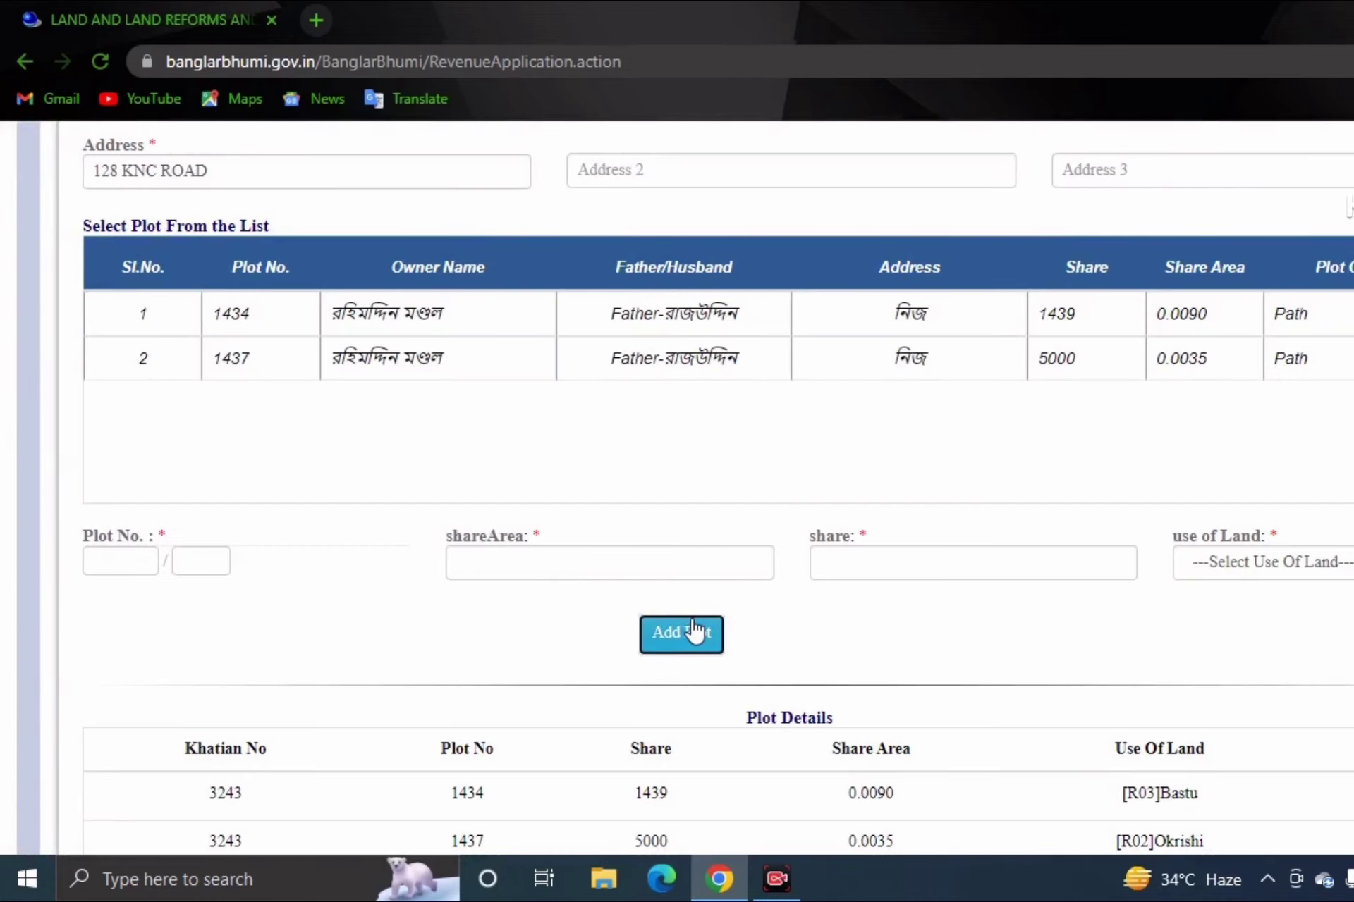
pyautogui.scroll(-5, 695, 631)
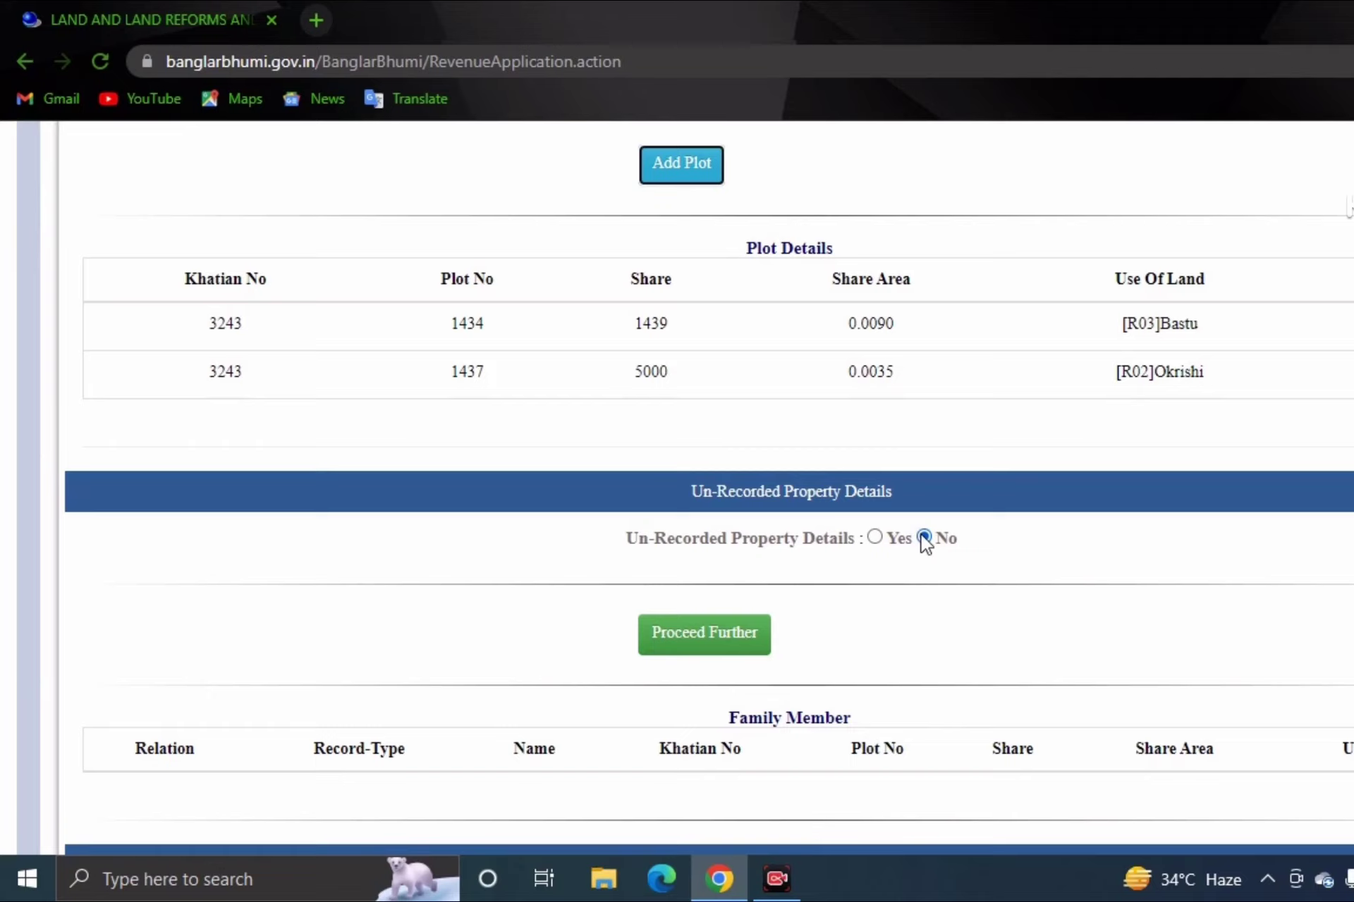
pyautogui.click(875, 540)
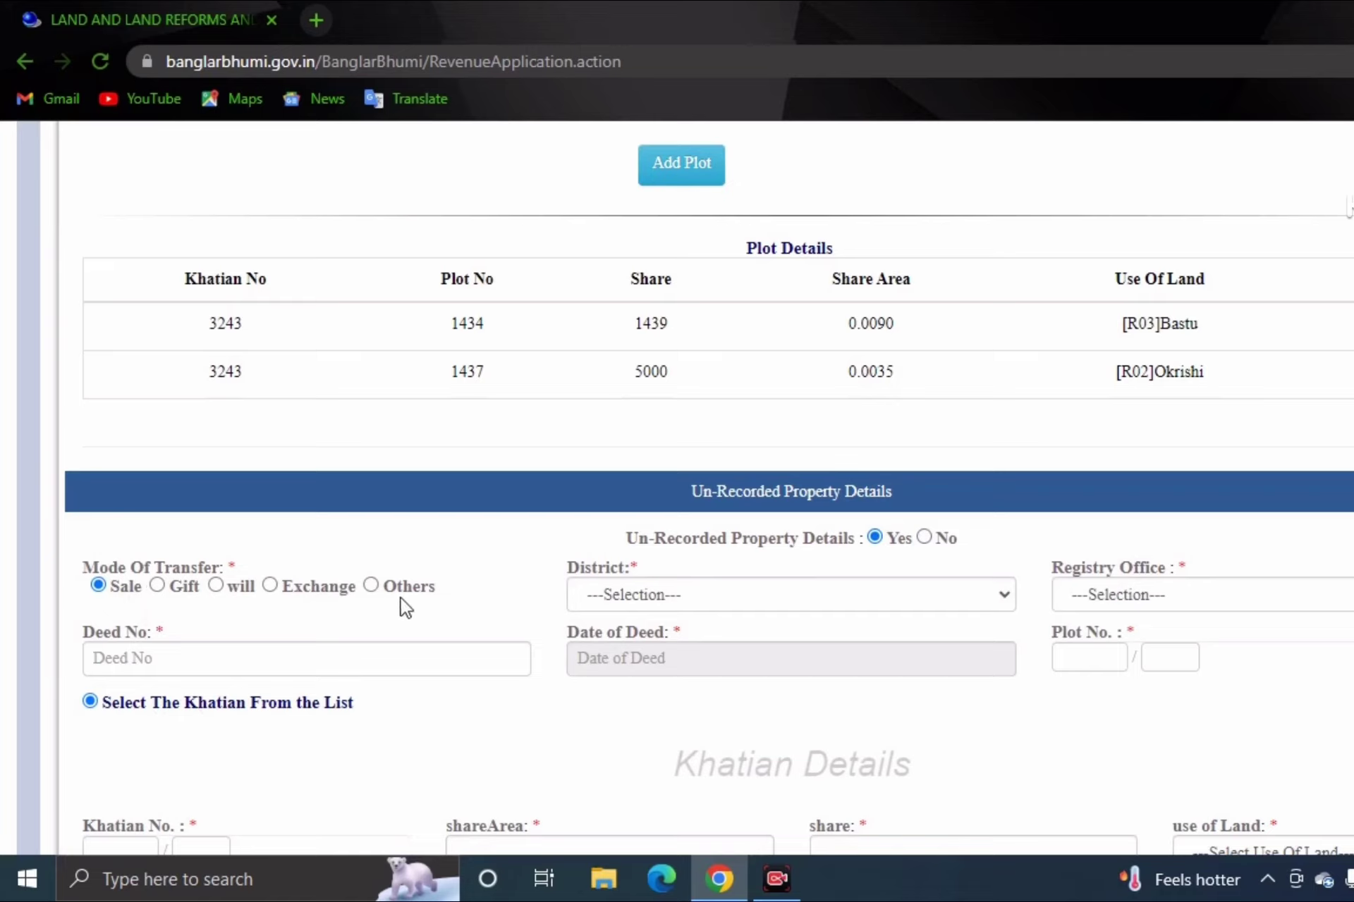
# Choose UTTAR 24 PARGANA as the deed district, leaving the registry office unselected.
pyautogui.click(667, 595)
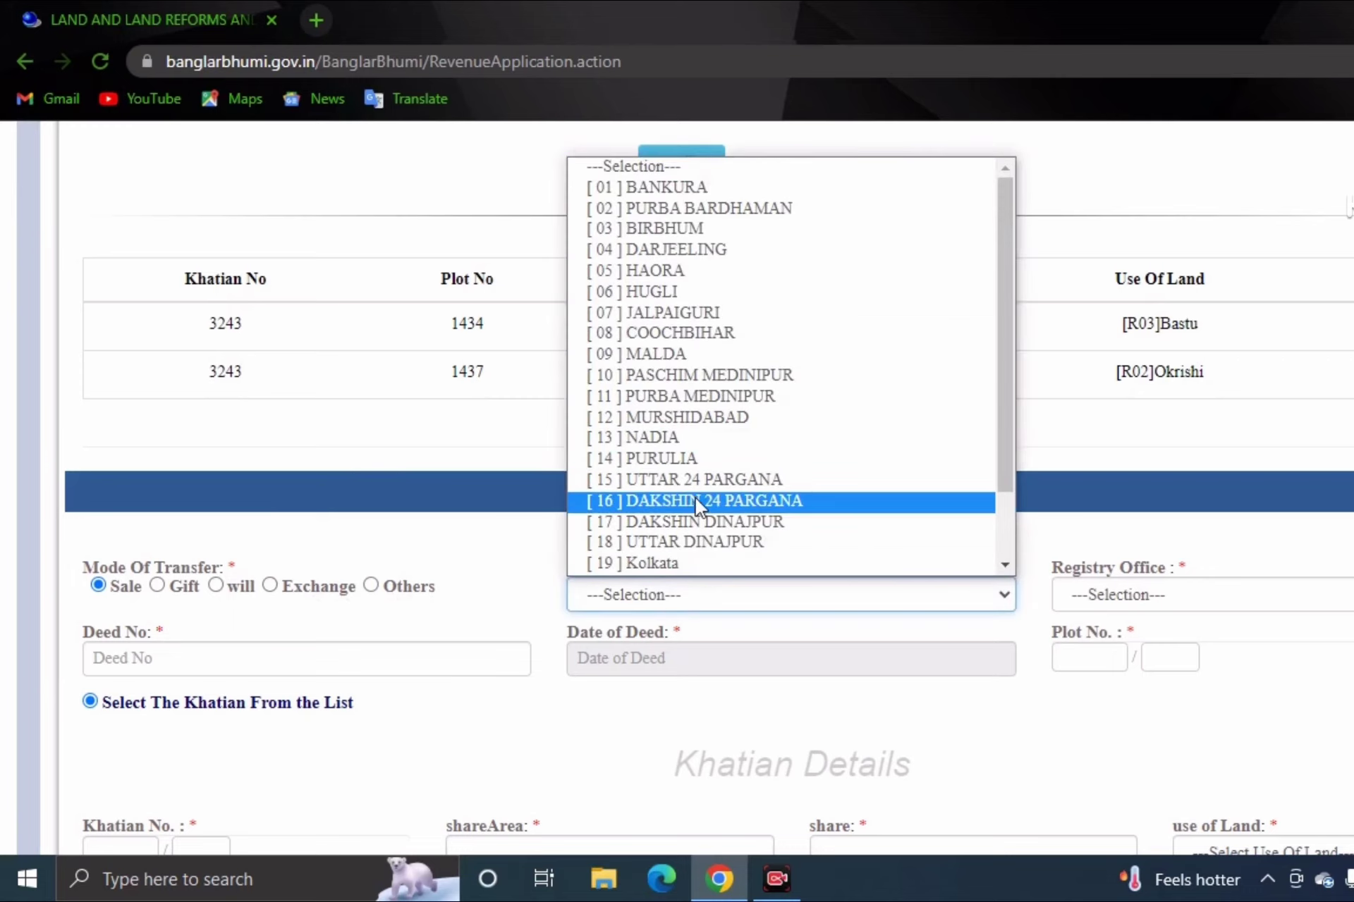
pyautogui.click(675, 595)
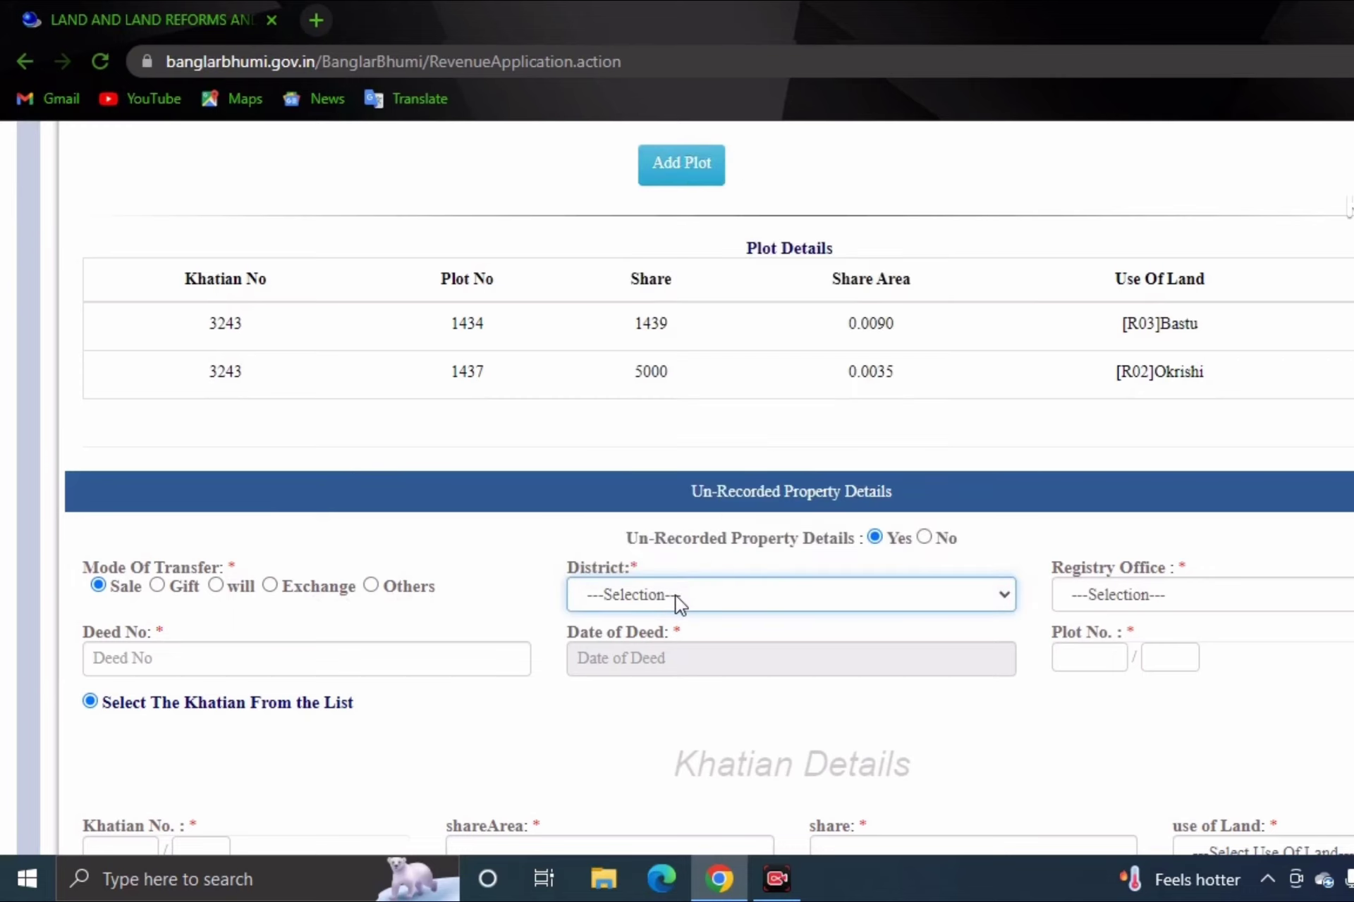
pyautogui.click(1108, 585)
pyautogui.click(1108, 585)
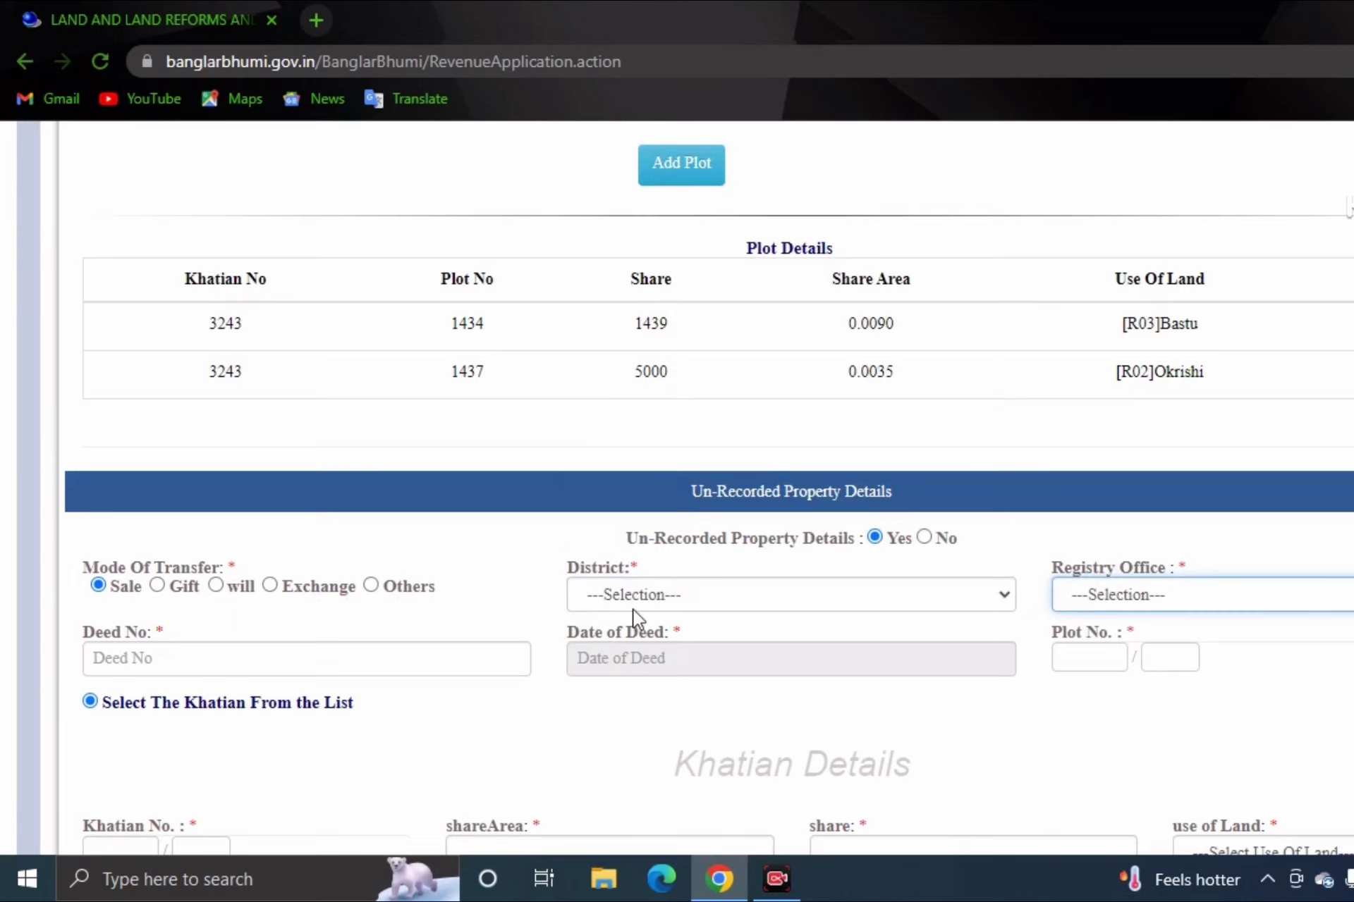
pyautogui.click(649, 600)
pyautogui.scroll(-1, 655, 358)
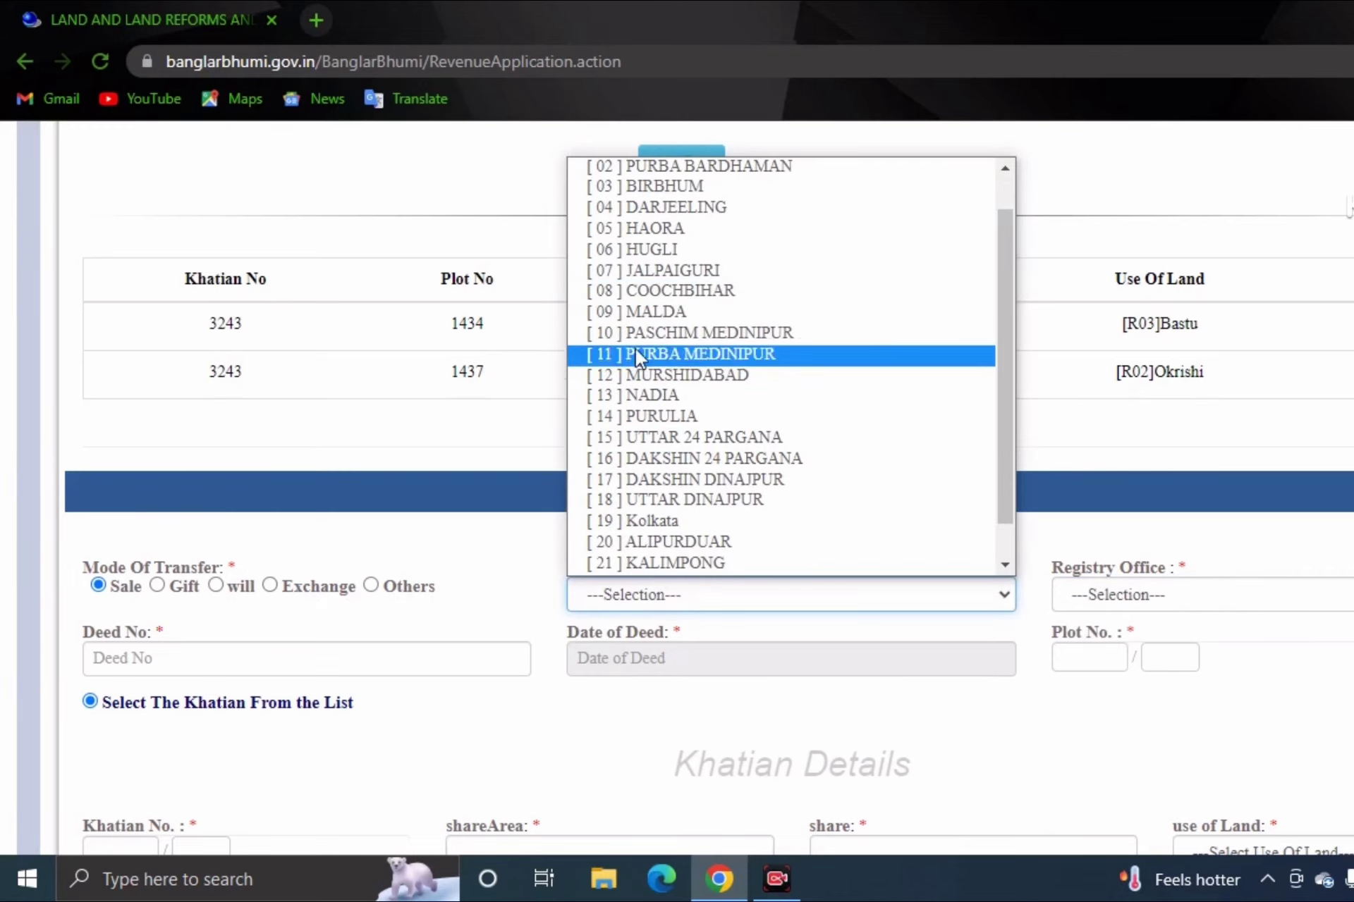
pyautogui.click(704, 437)
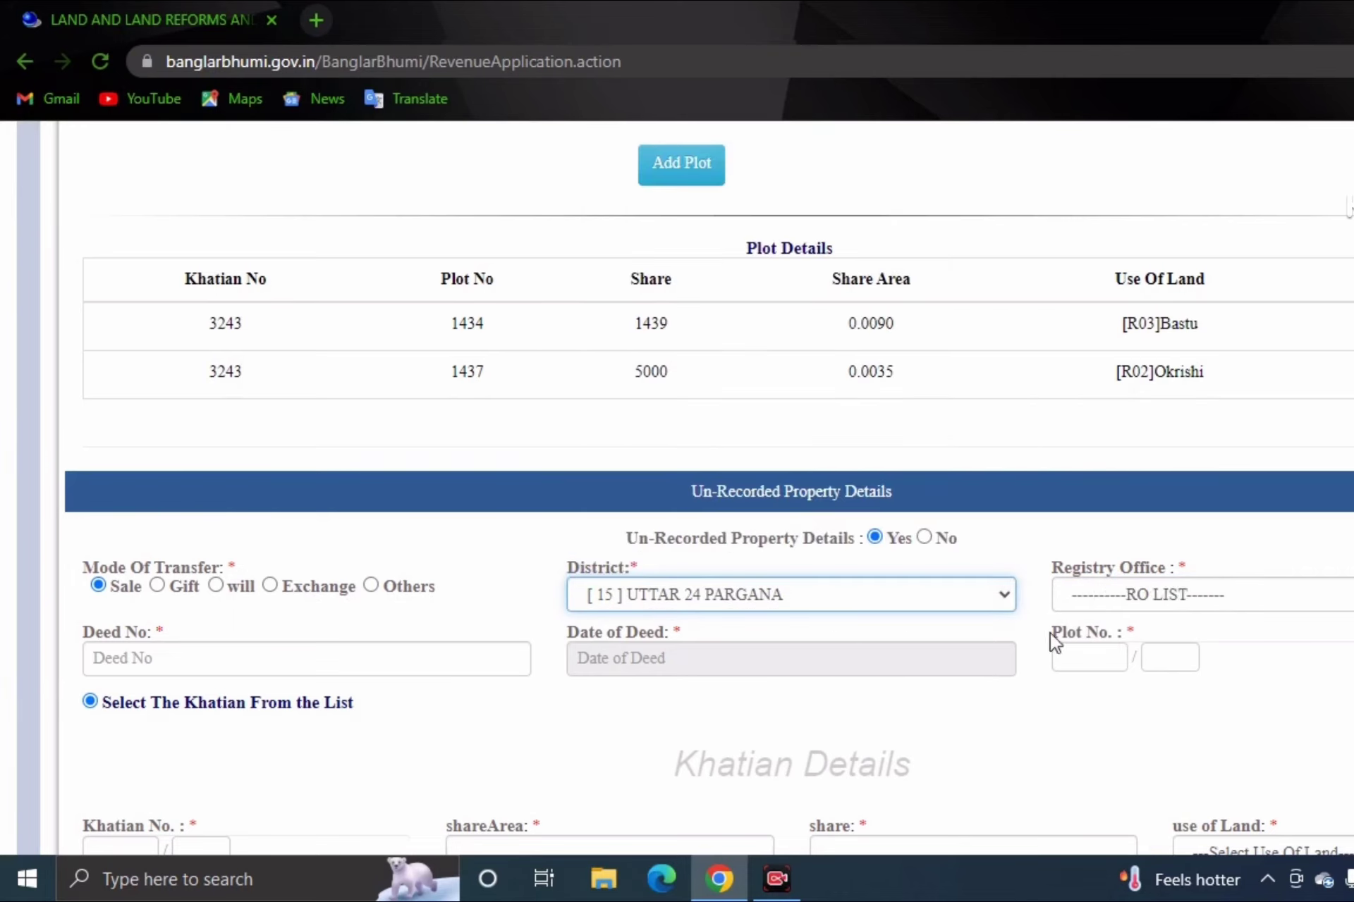
pyautogui.click(1100, 594)
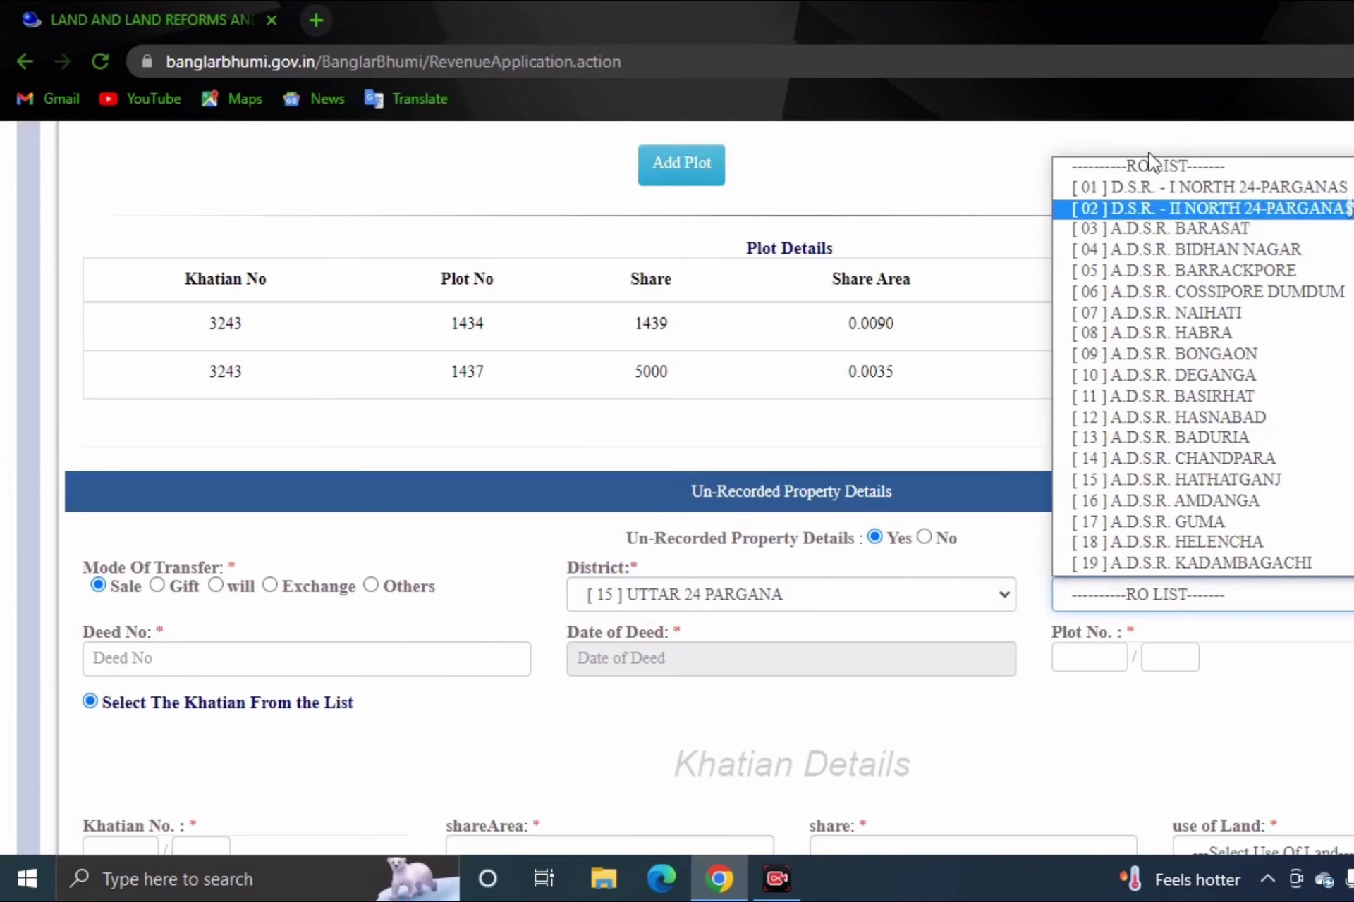
pyautogui.click(176, 660)
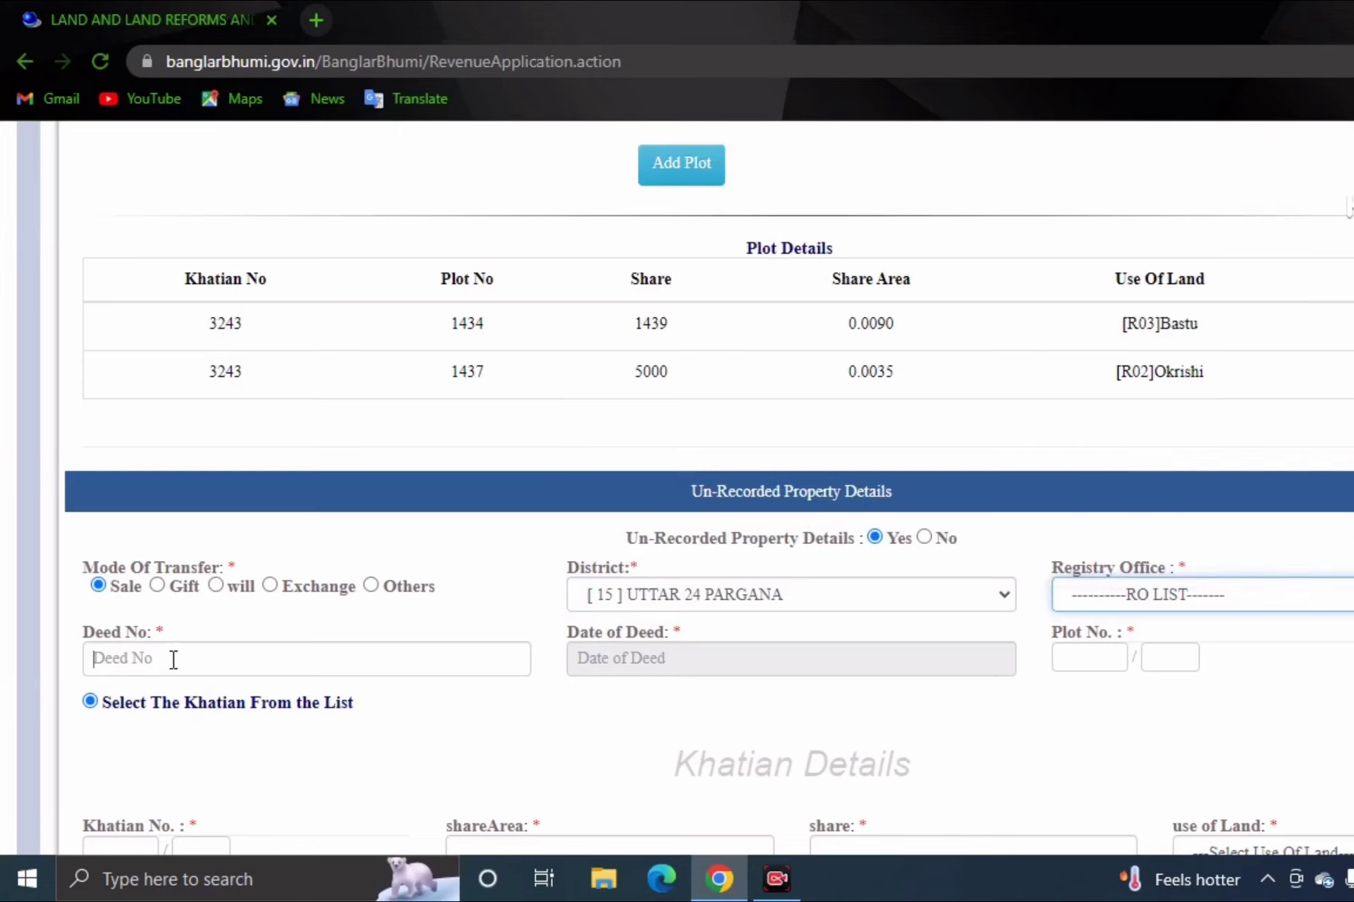
pyautogui.click(174, 660)
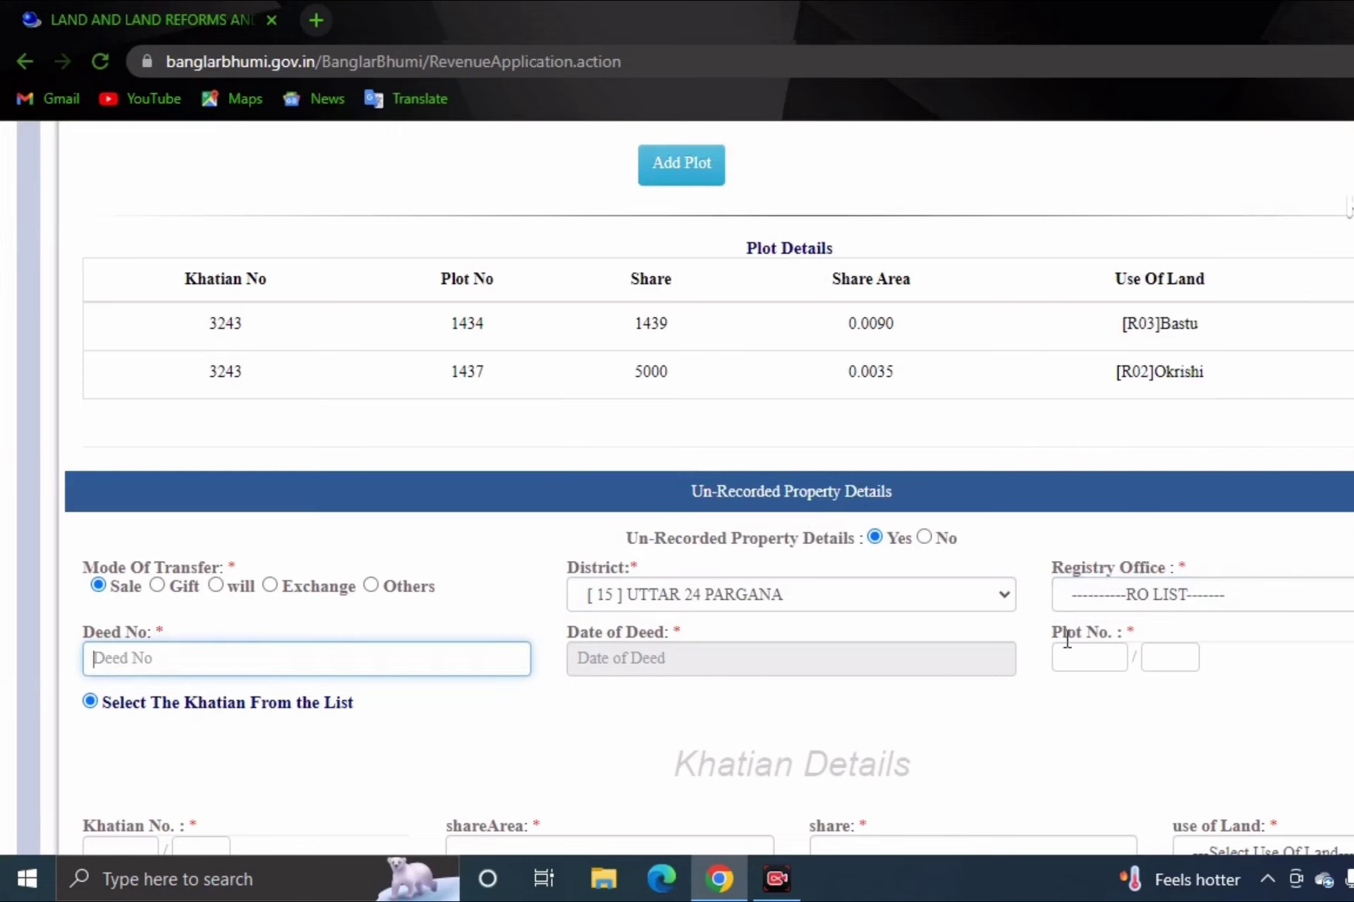
# Switch Un-Recorded Property Details to No, revealing Proceed Further and the Family Member section.
pyautogui.scroll(-2, 1105, 619)
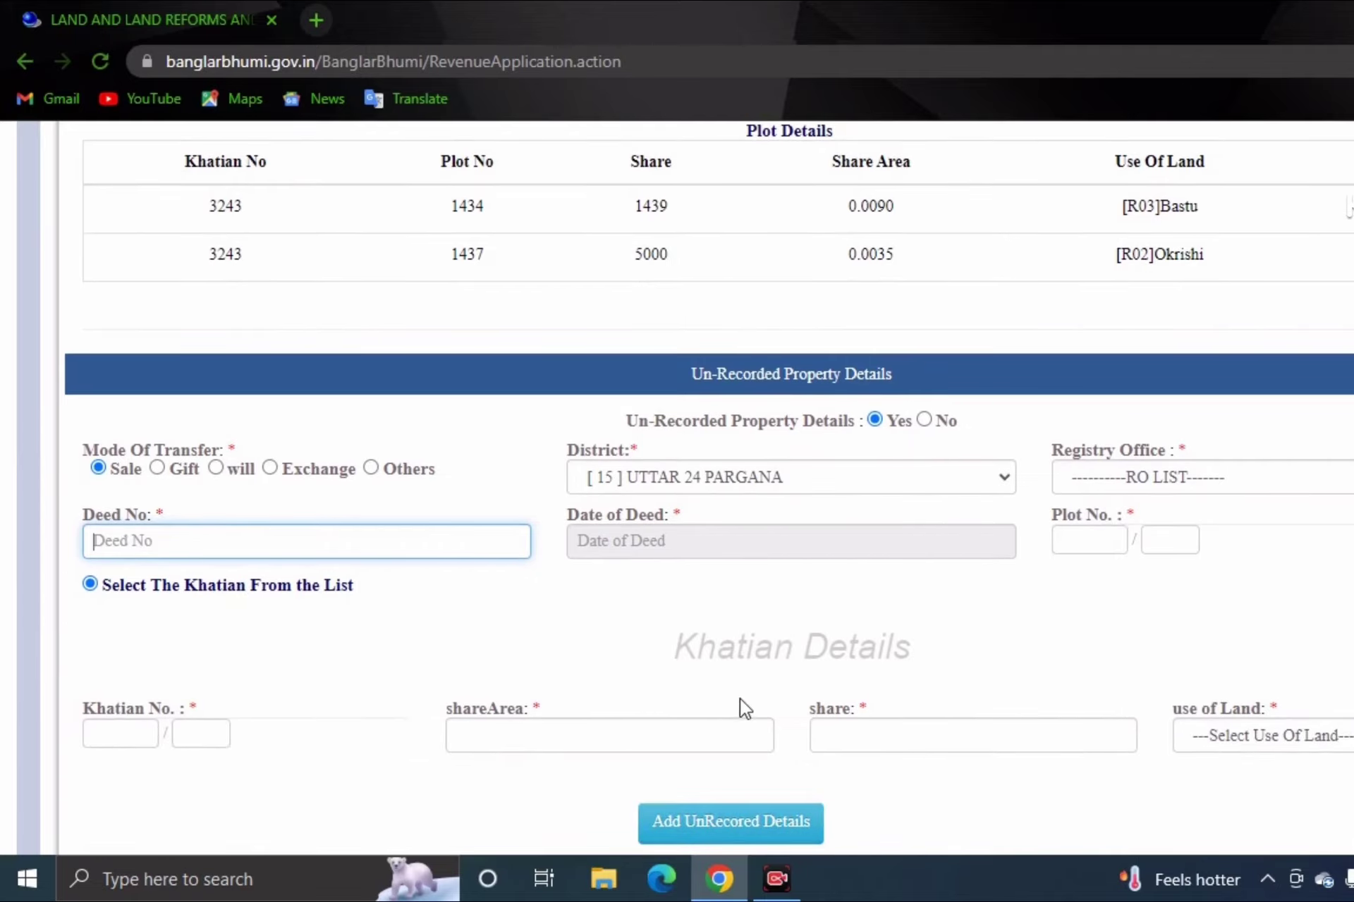
pyautogui.scroll(-2, 739, 698)
pyautogui.scroll(6, 738, 698)
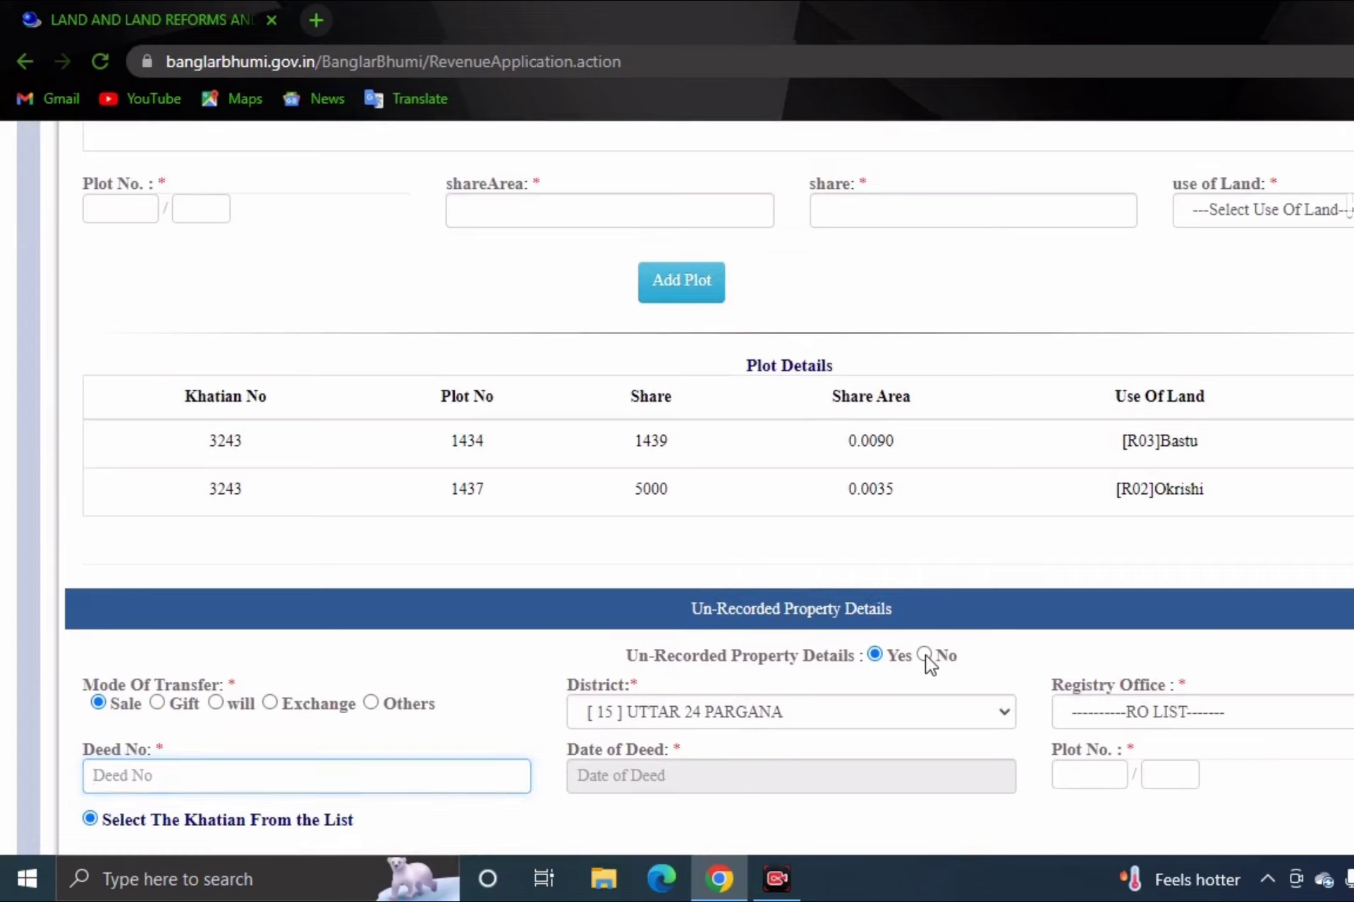
pyautogui.click(925, 655)
pyautogui.scroll(-4, 698, 768)
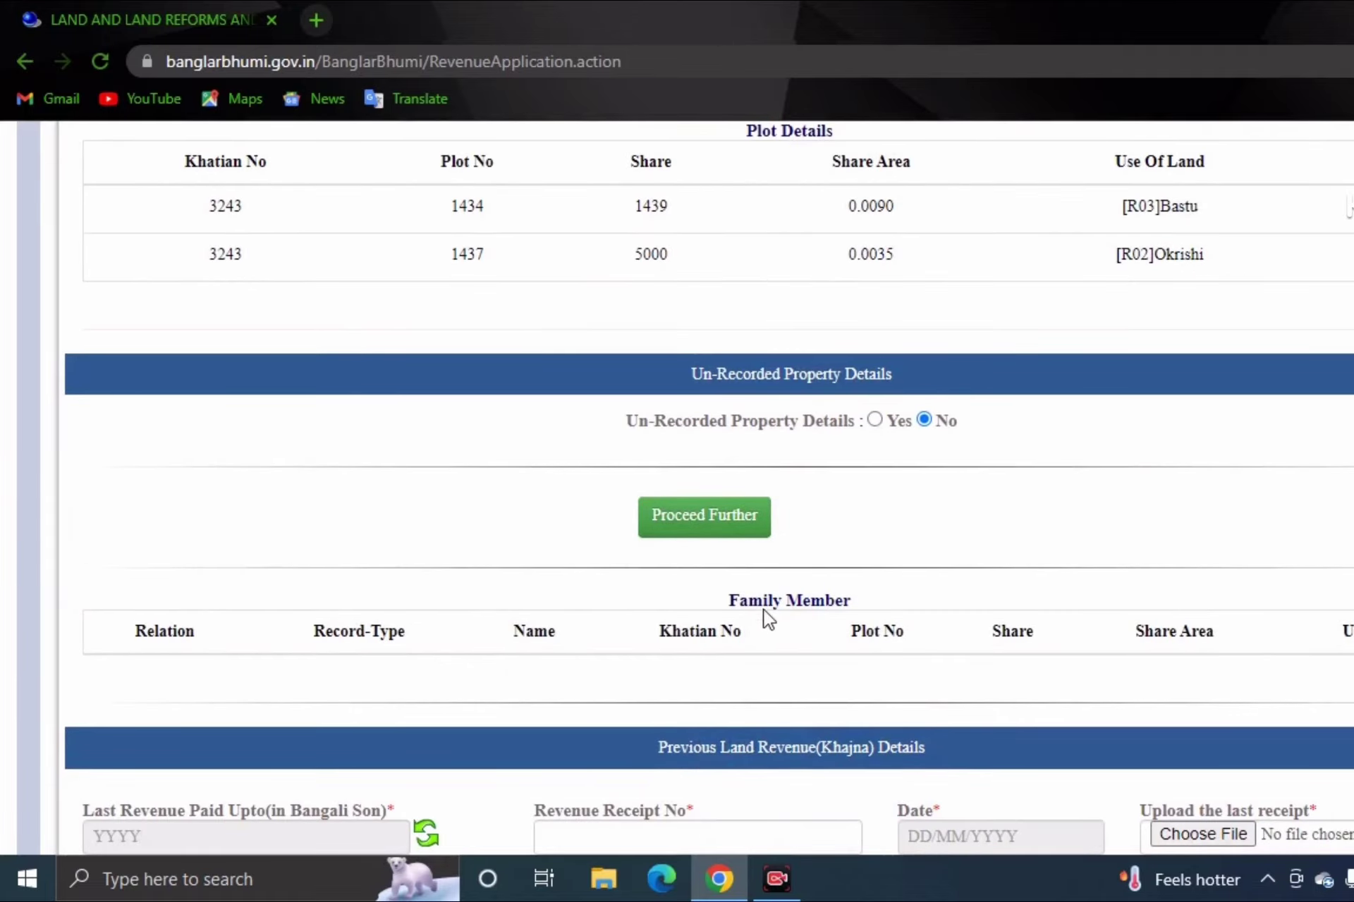
# Fill the Family Member table with plots 1434 and 1437 and answer NO to other family land.
pyautogui.scroll(-5, 700, 603)
pyautogui.scroll(4, 630, 602)
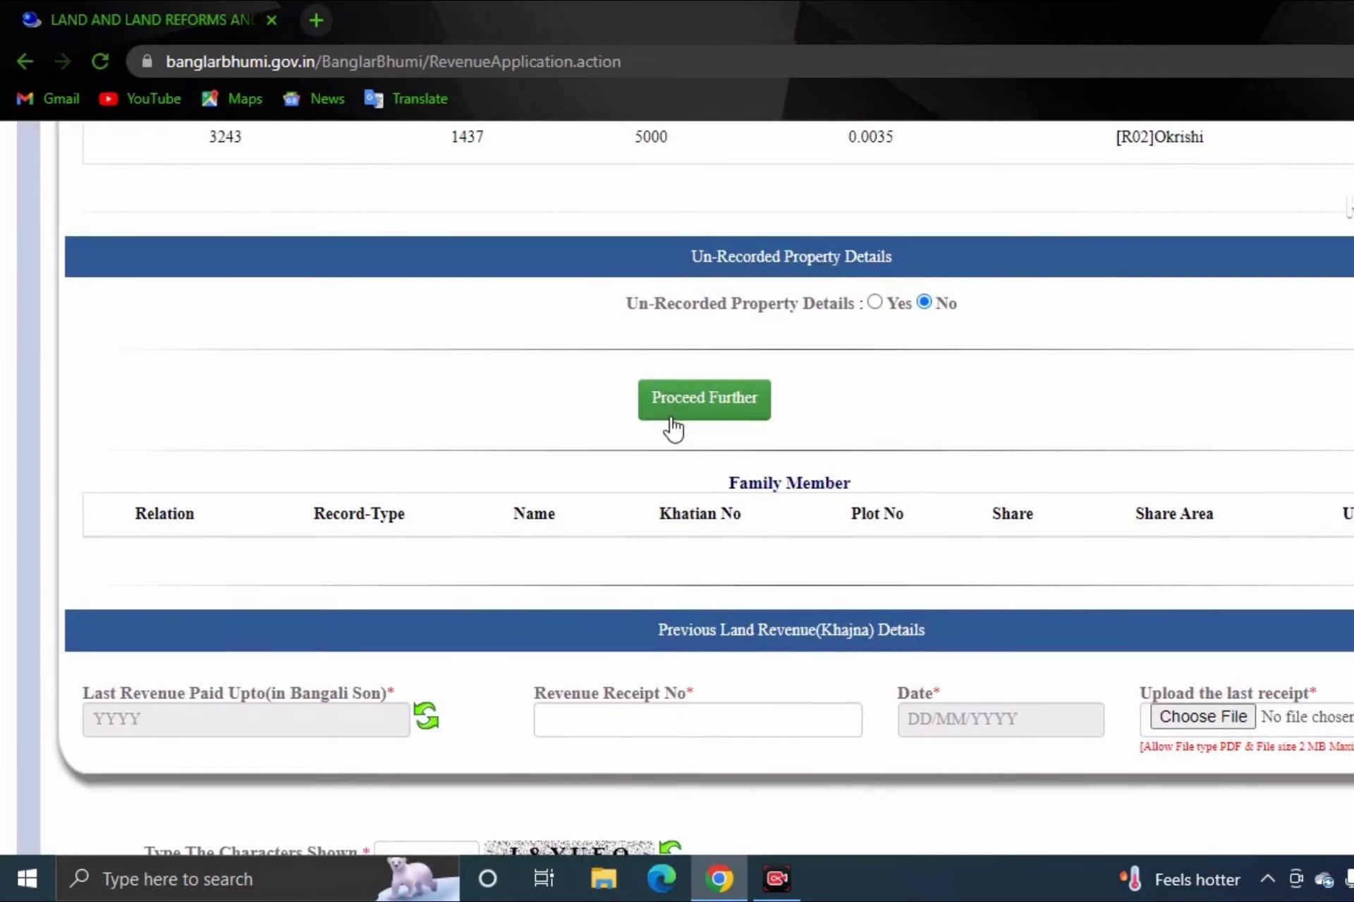
pyautogui.click(696, 408)
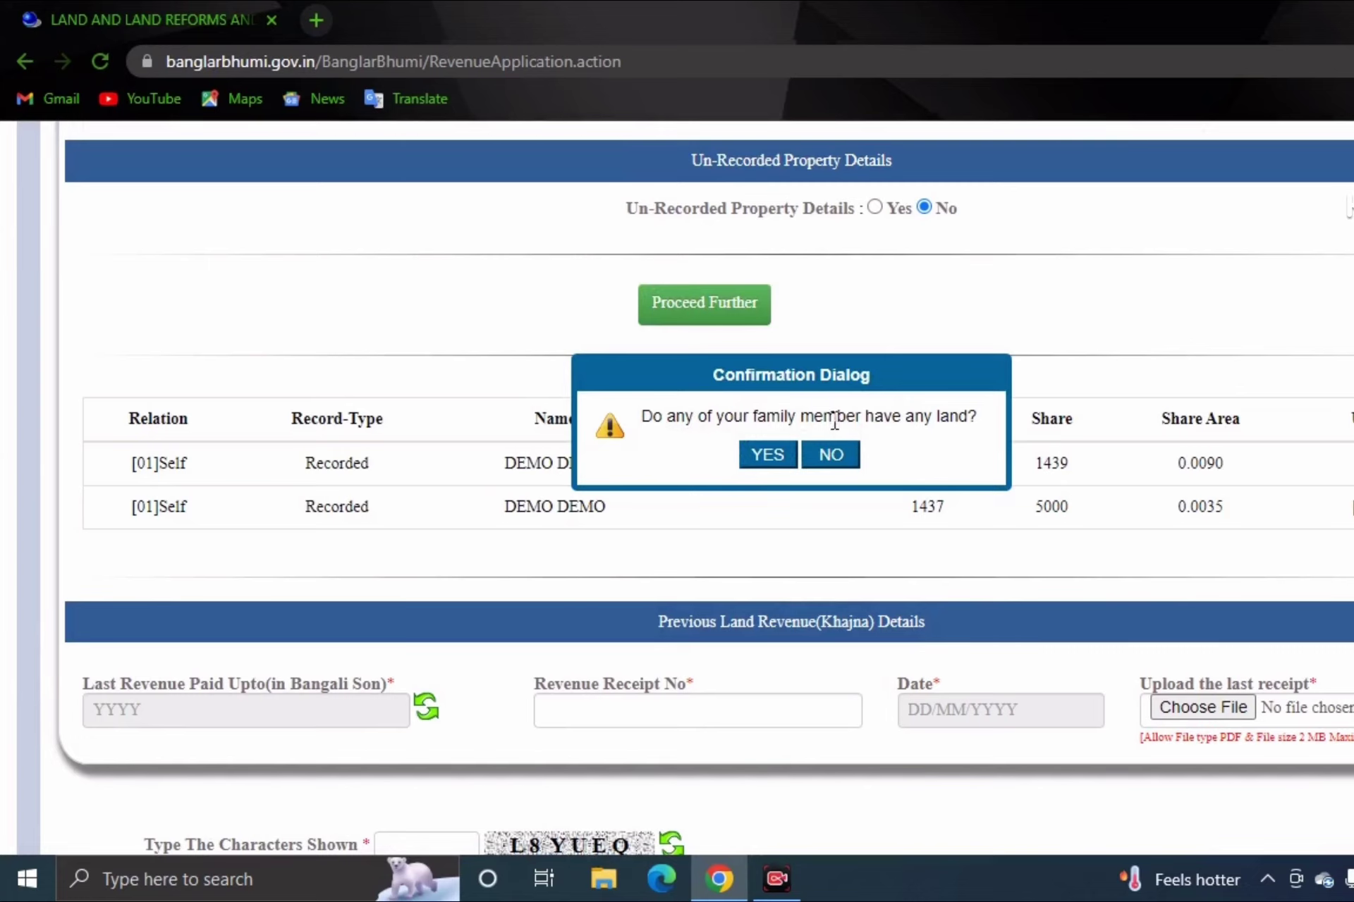
pyautogui.click(833, 457)
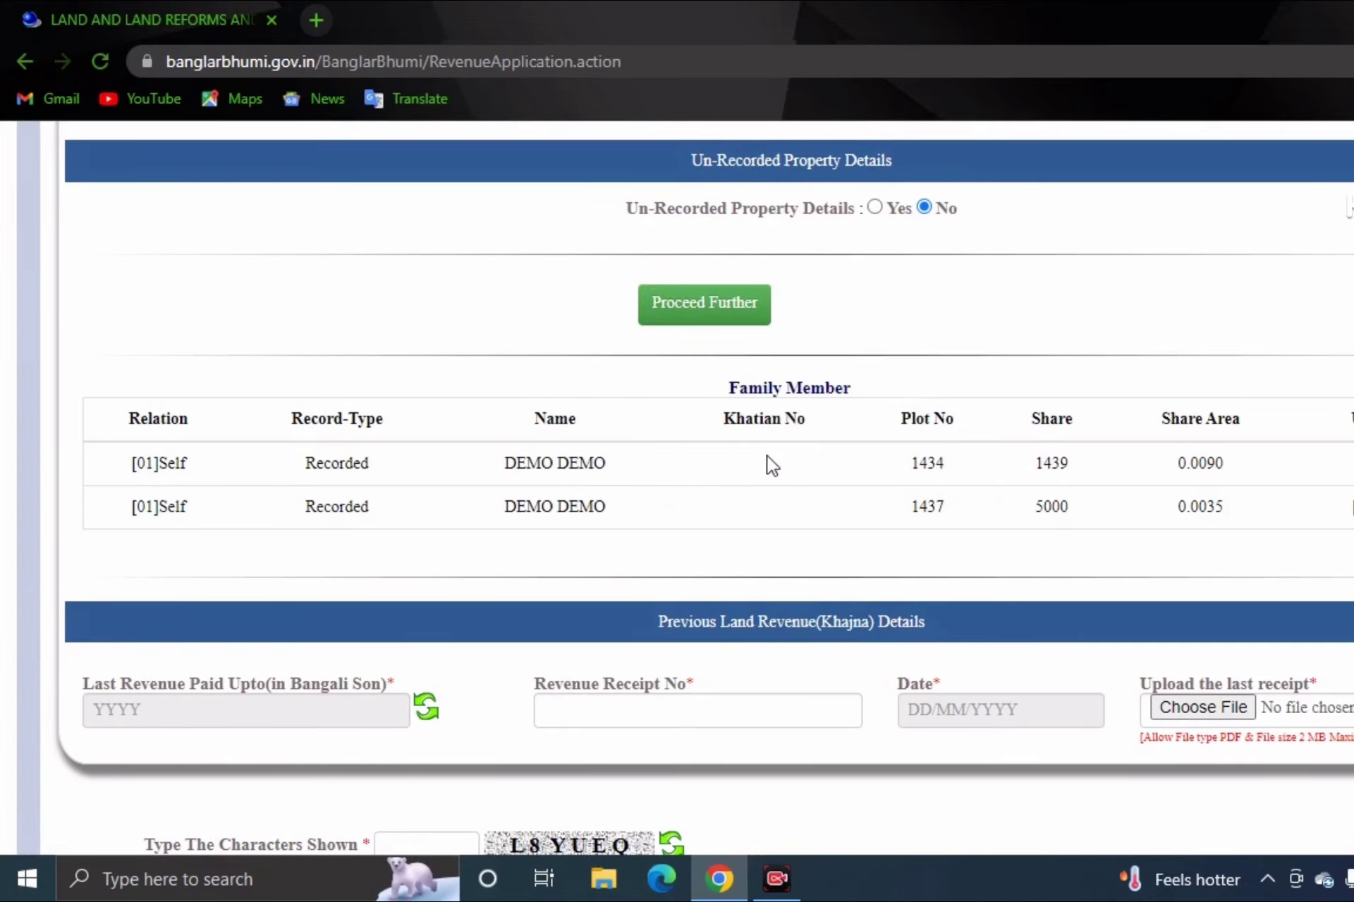
pyautogui.scroll(-2, 419, 466)
pyautogui.scroll(1, 400, 331)
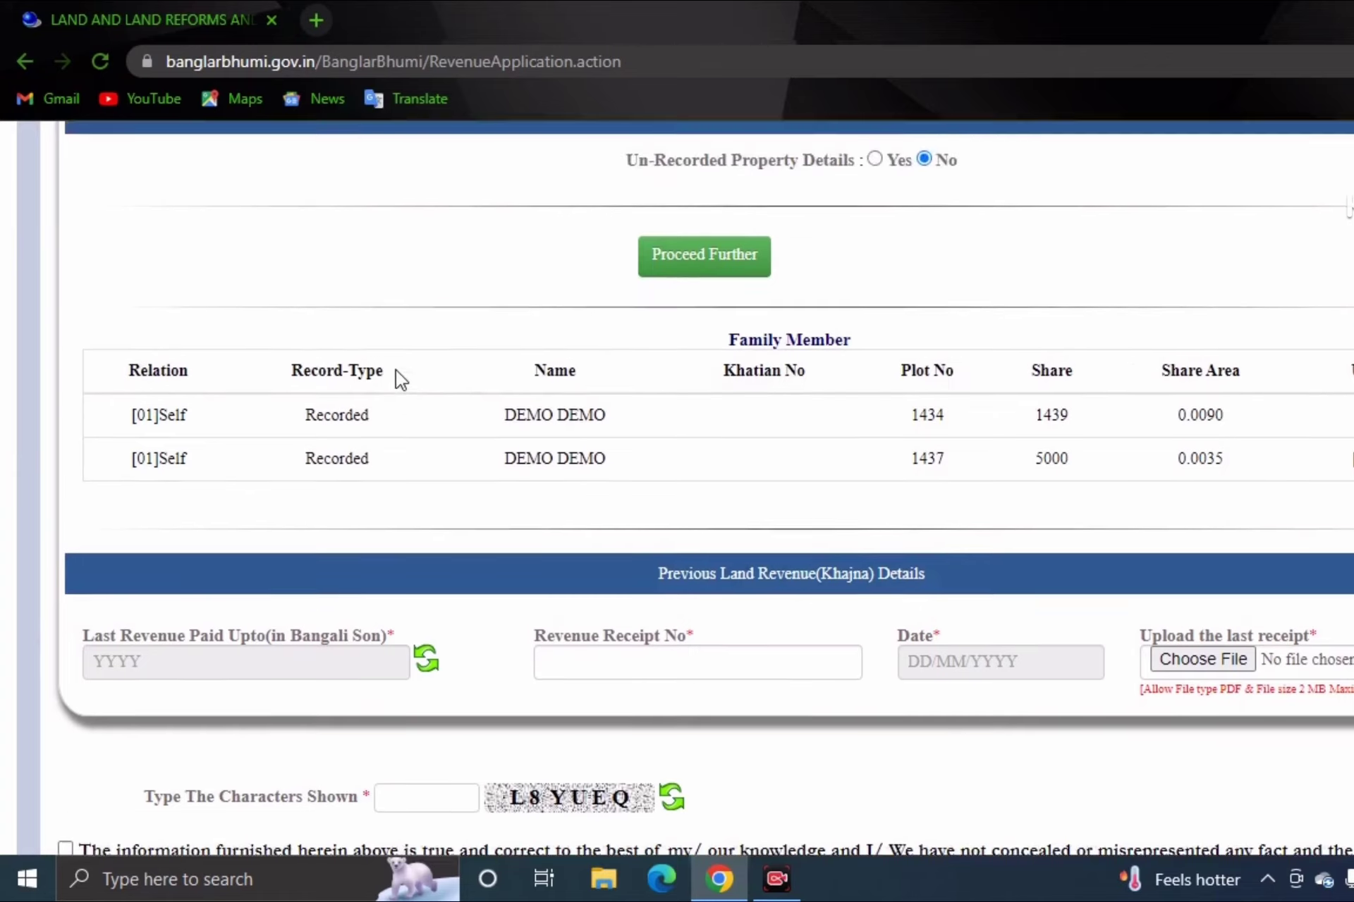
pyautogui.scroll(3, 395, 375)
pyautogui.scroll(-6, 398, 390)
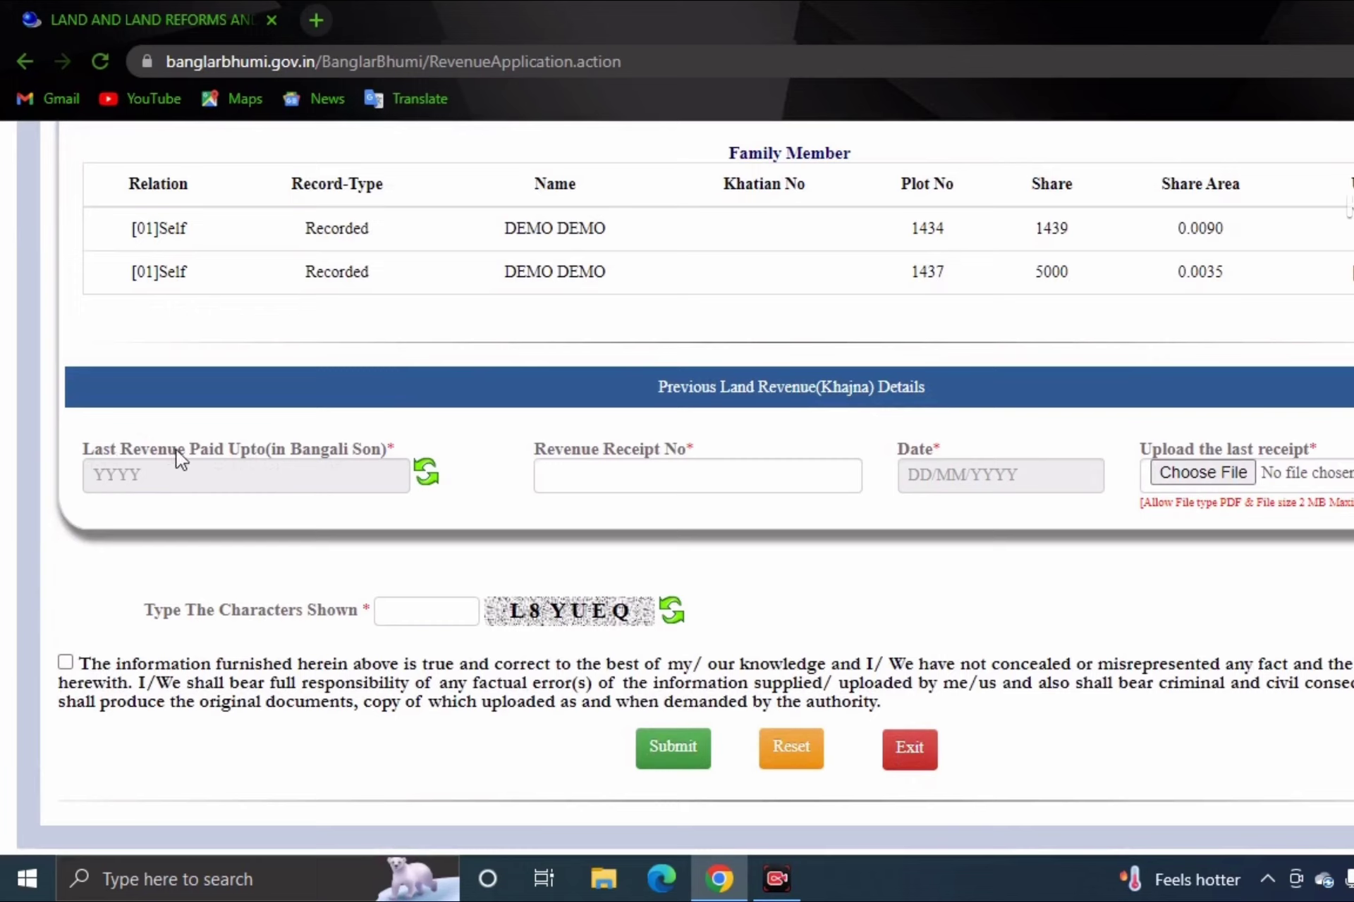
# Set last revenue paid up to 1429 and the receipt date to 29/06/2022.
pyautogui.click(284, 477)
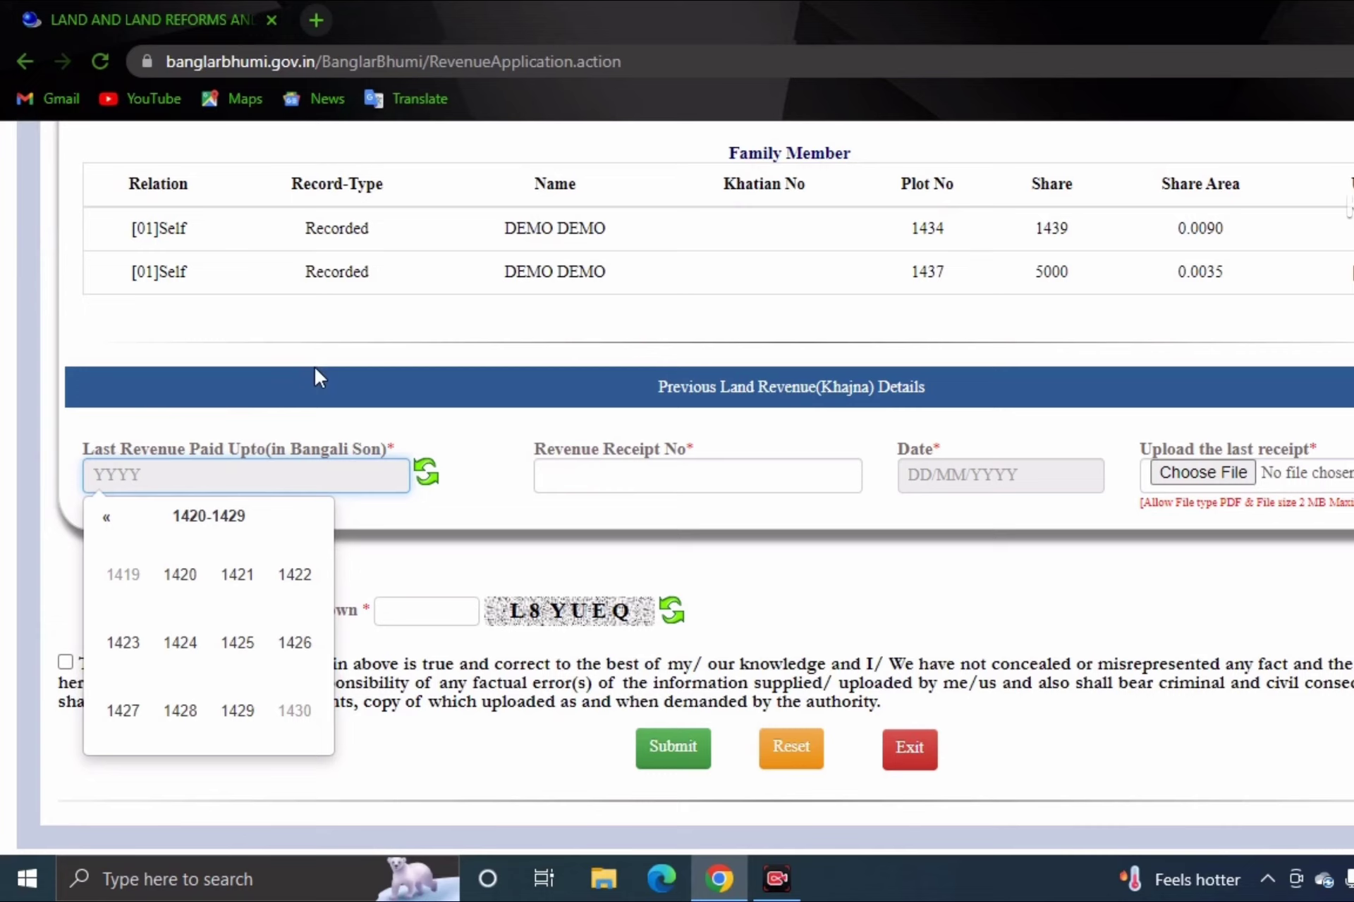
pyautogui.click(234, 715)
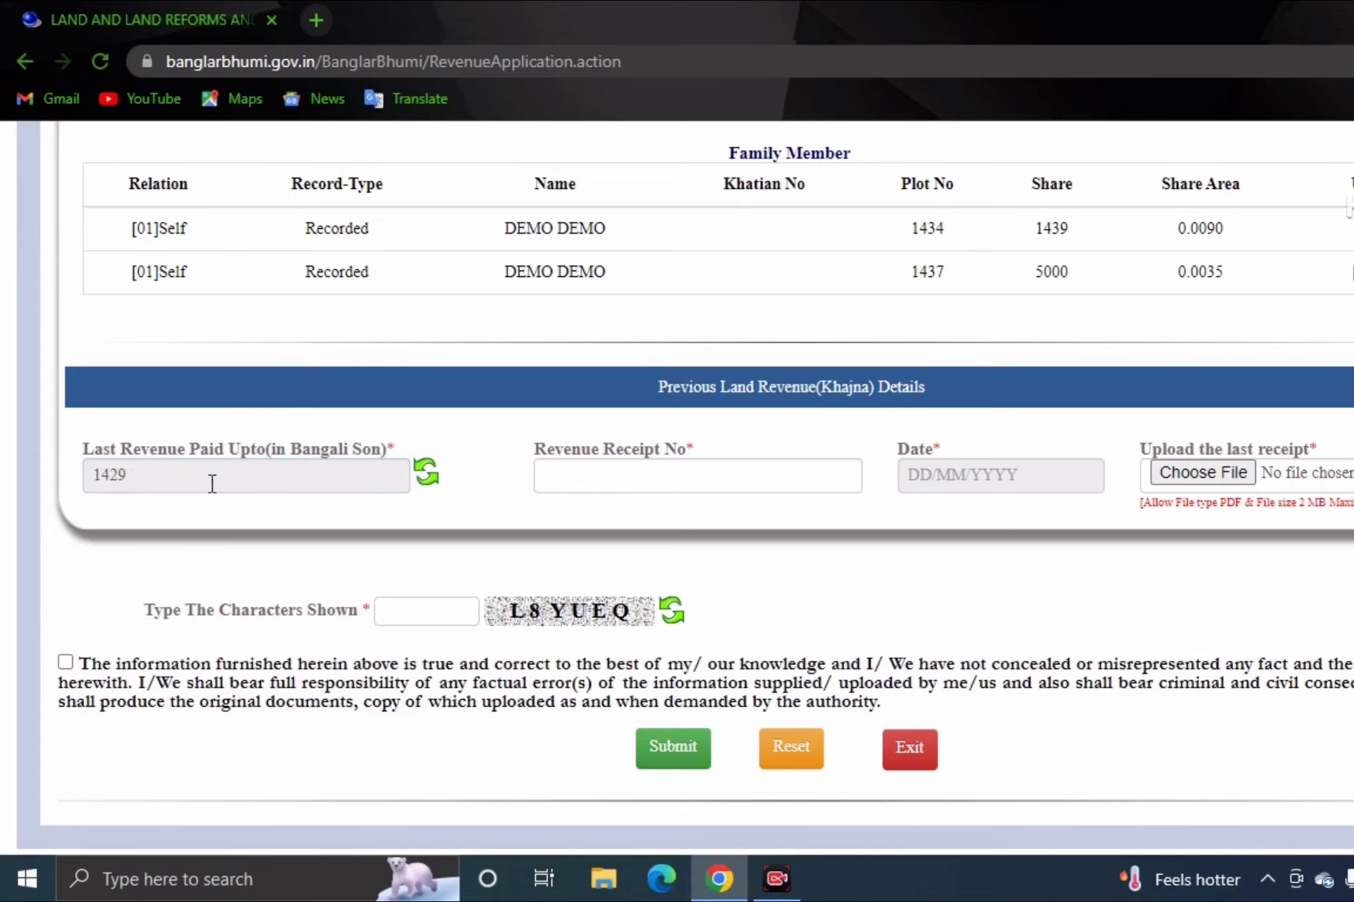
pyautogui.click(596, 480)
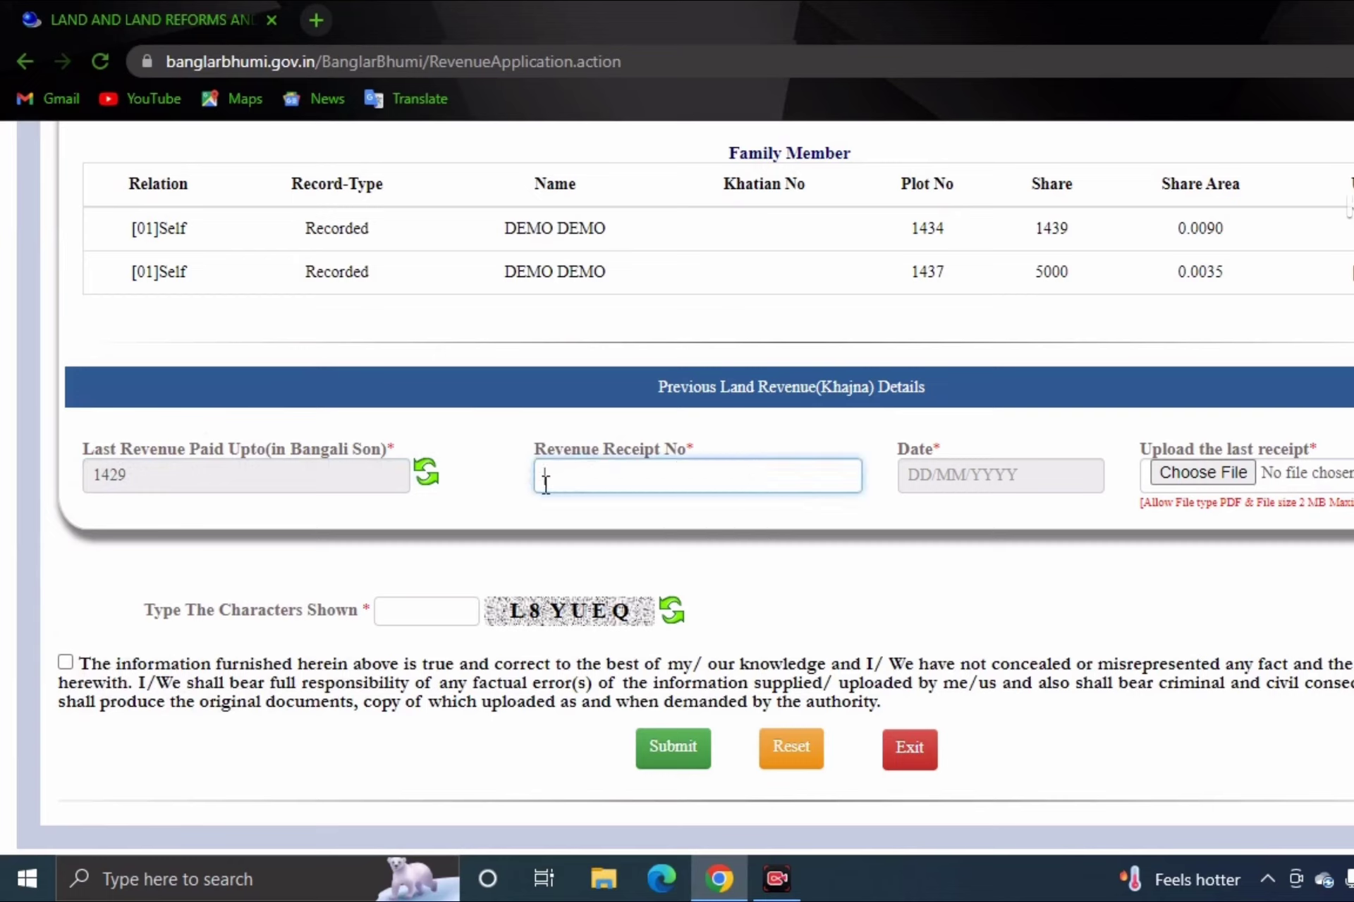
pyautogui.click(942, 474)
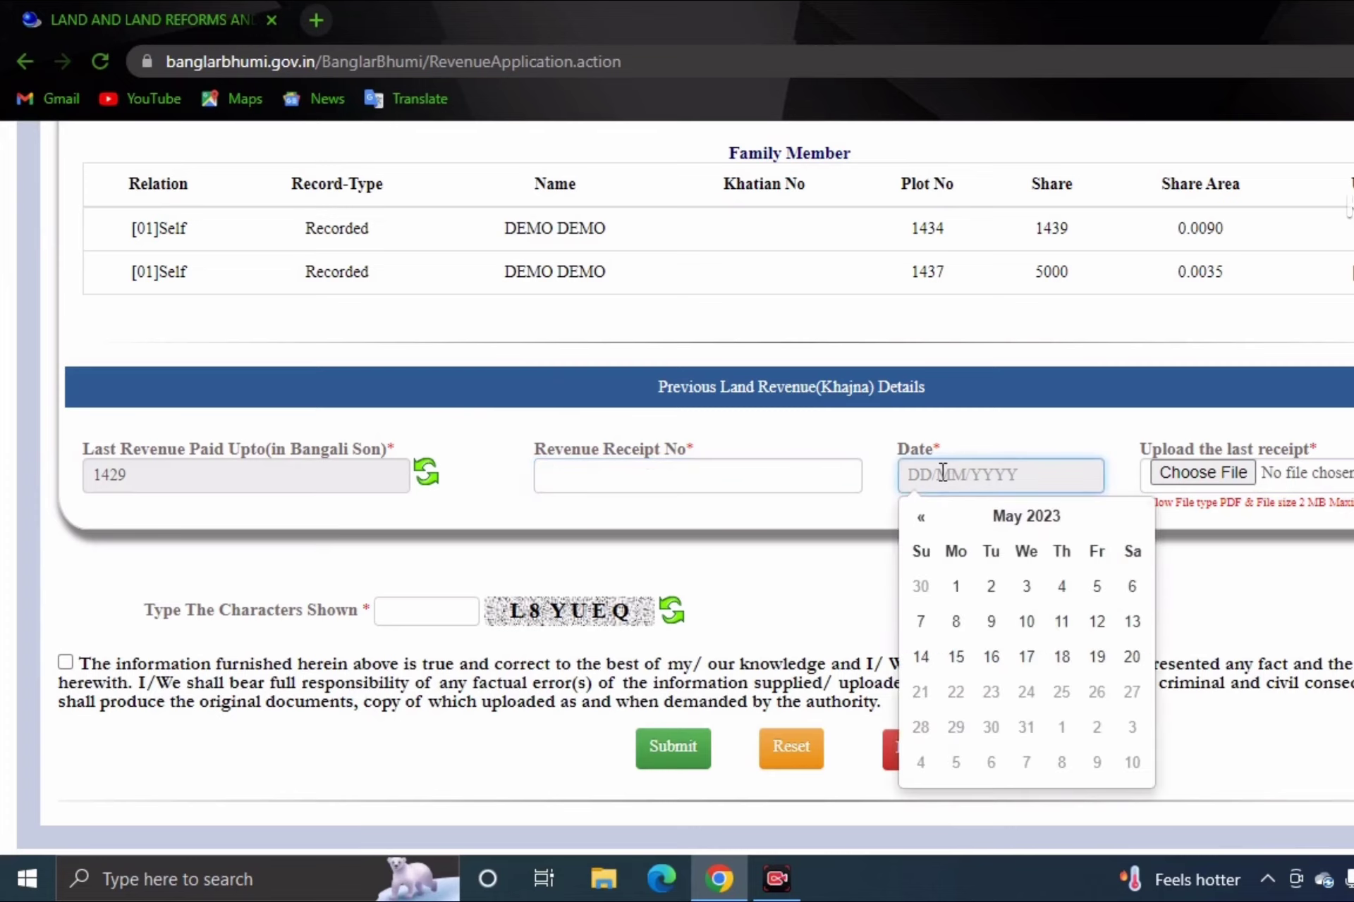
pyautogui.click(1005, 519)
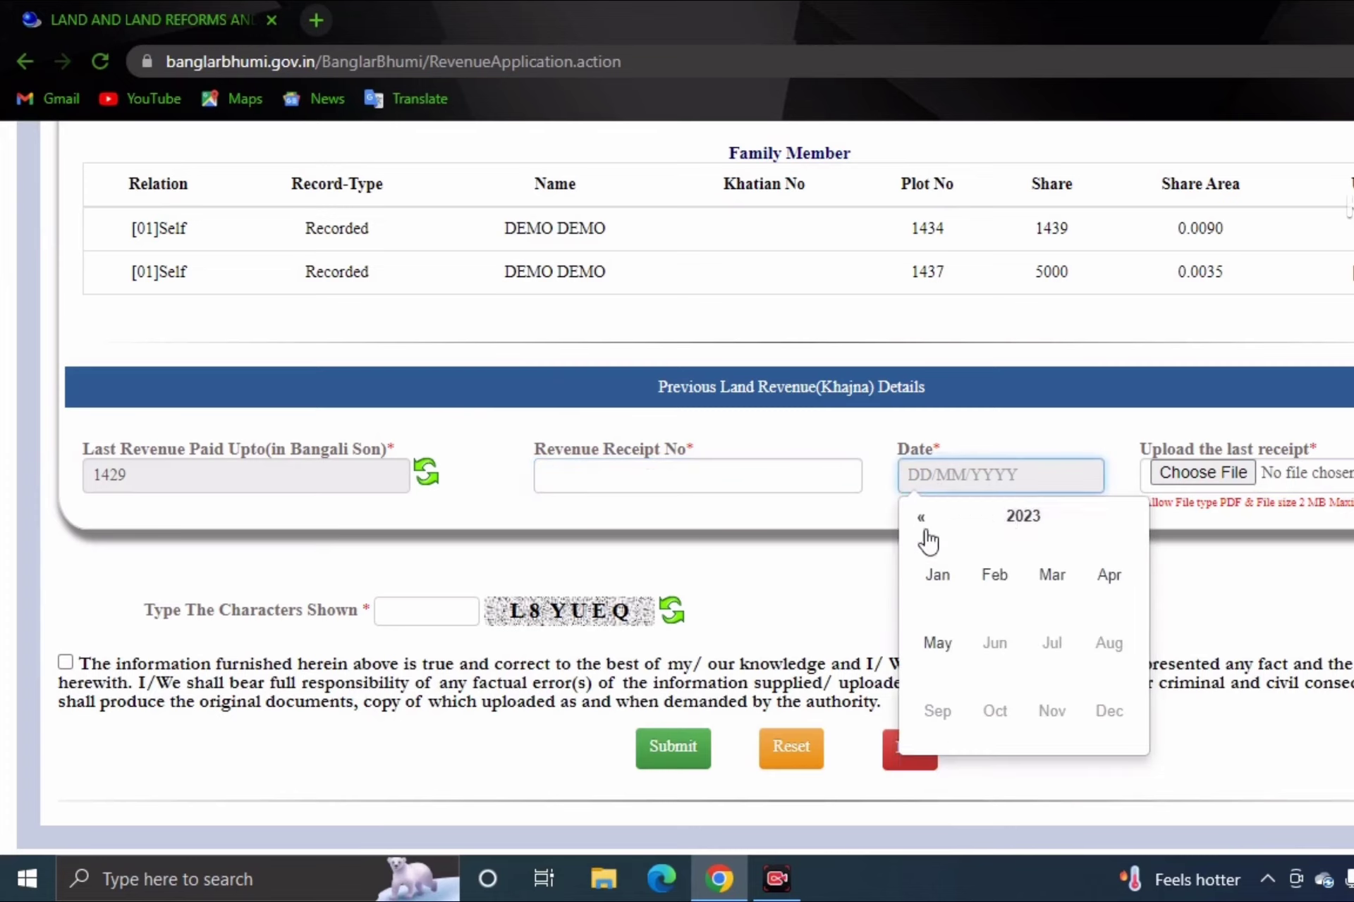
pyautogui.click(918, 519)
pyautogui.click(995, 642)
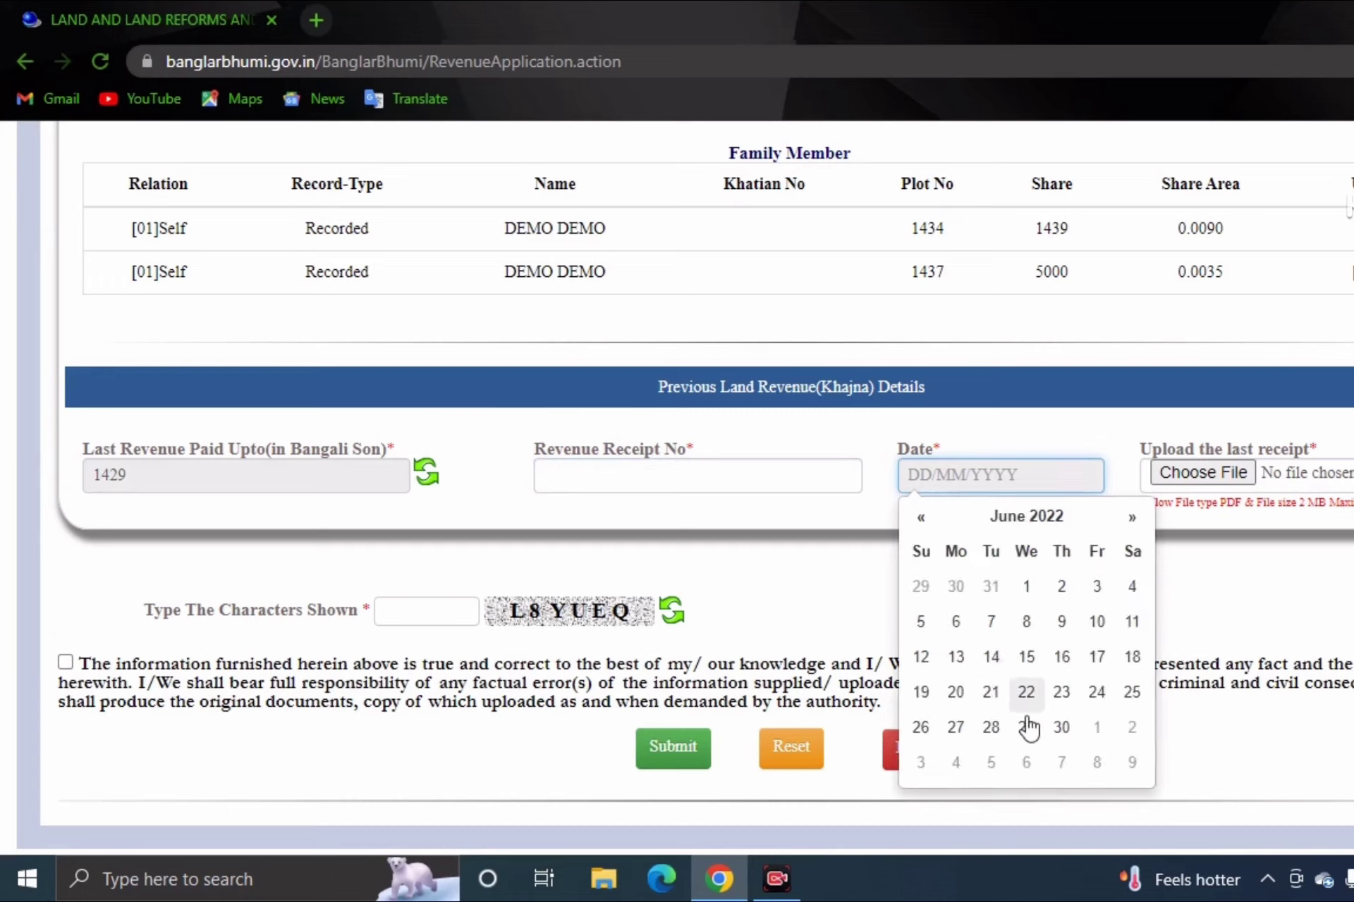
pyautogui.click(1024, 727)
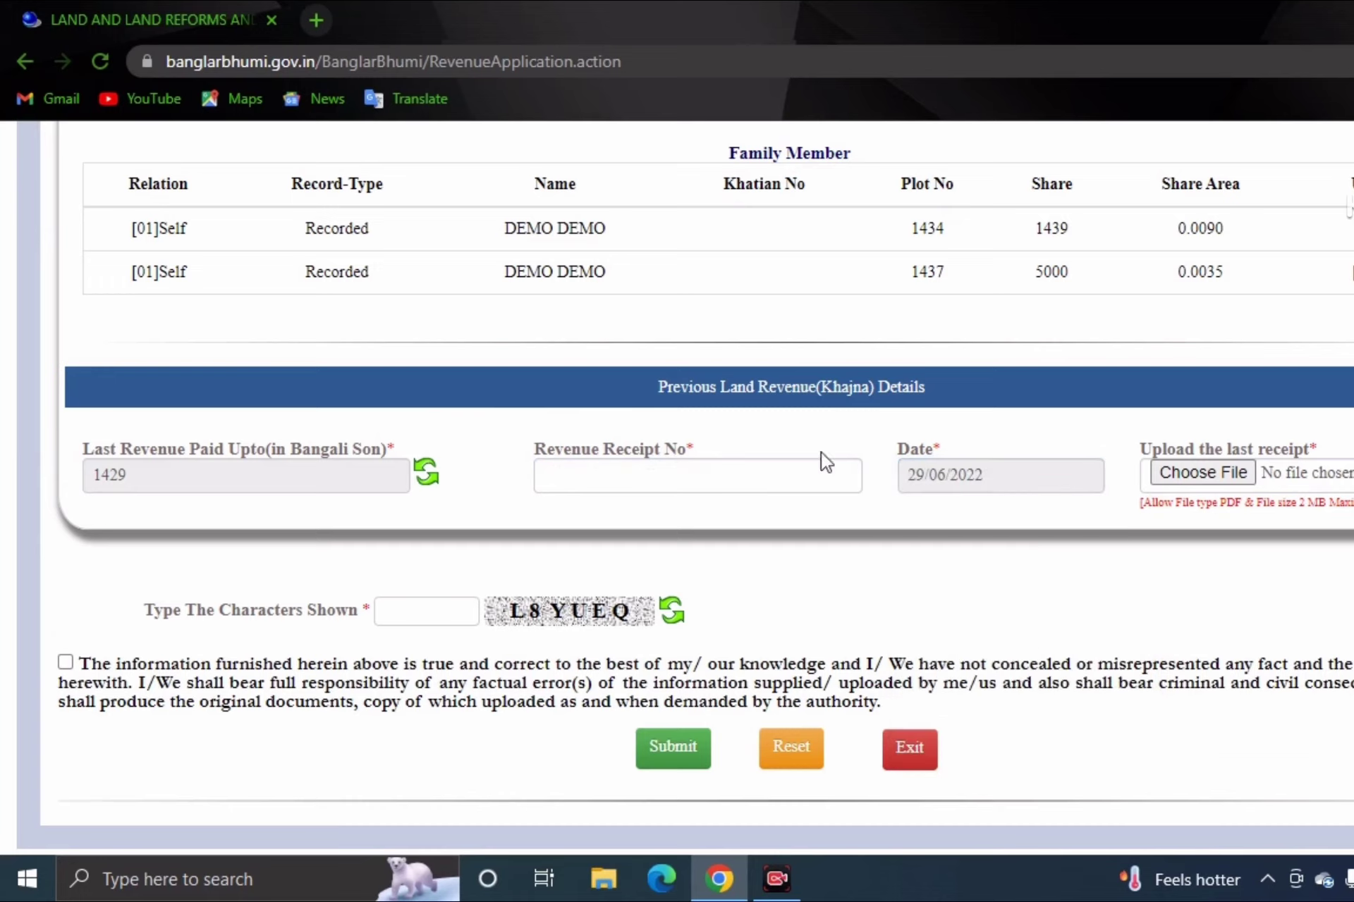
# Enter the previous revenue receipt number in Revenue Receipt No.
pyautogui.click(643, 474)
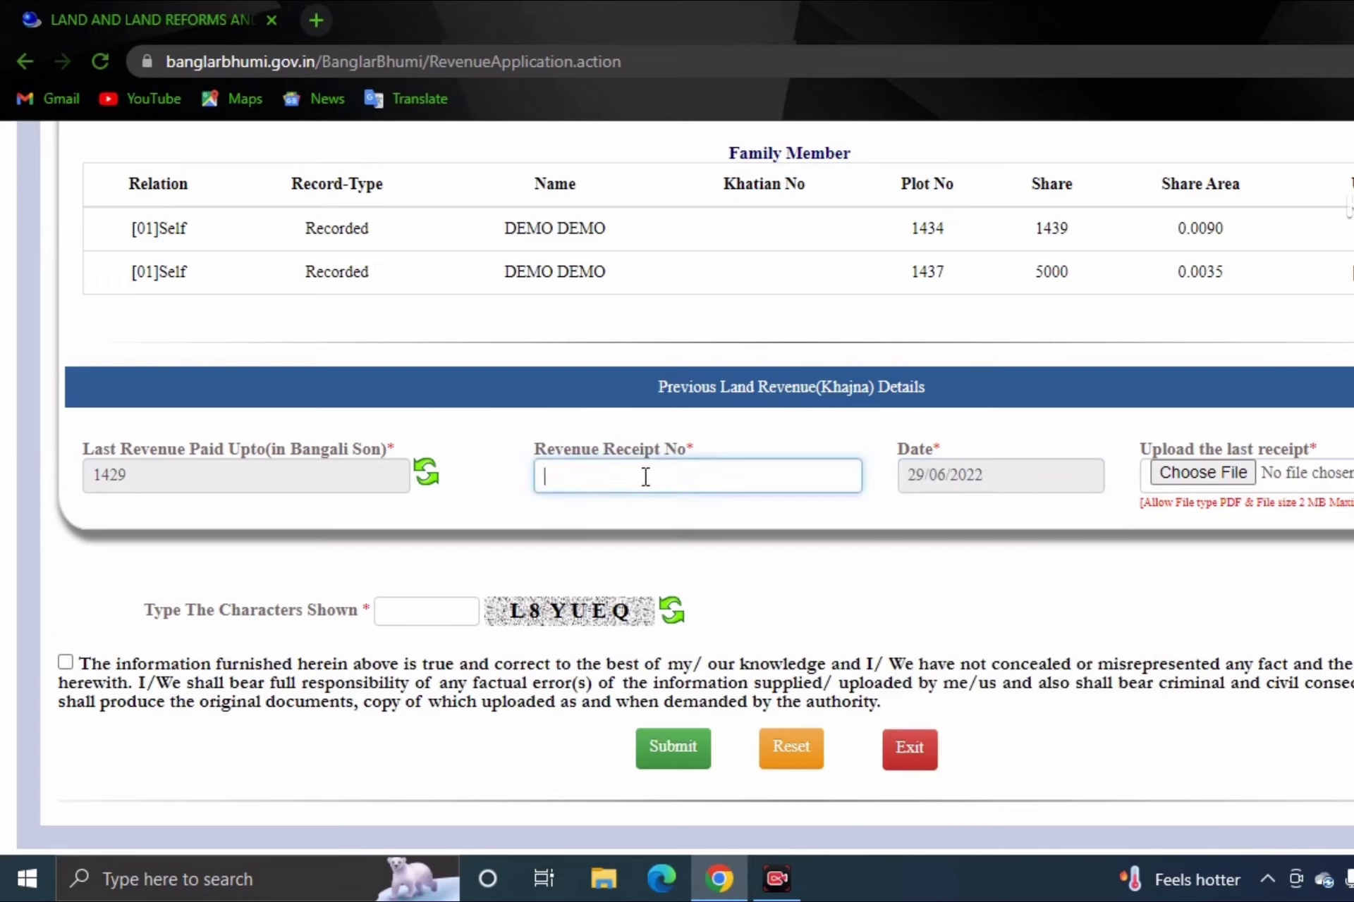
pyautogui.write('257945')
pyautogui.click(416, 611)
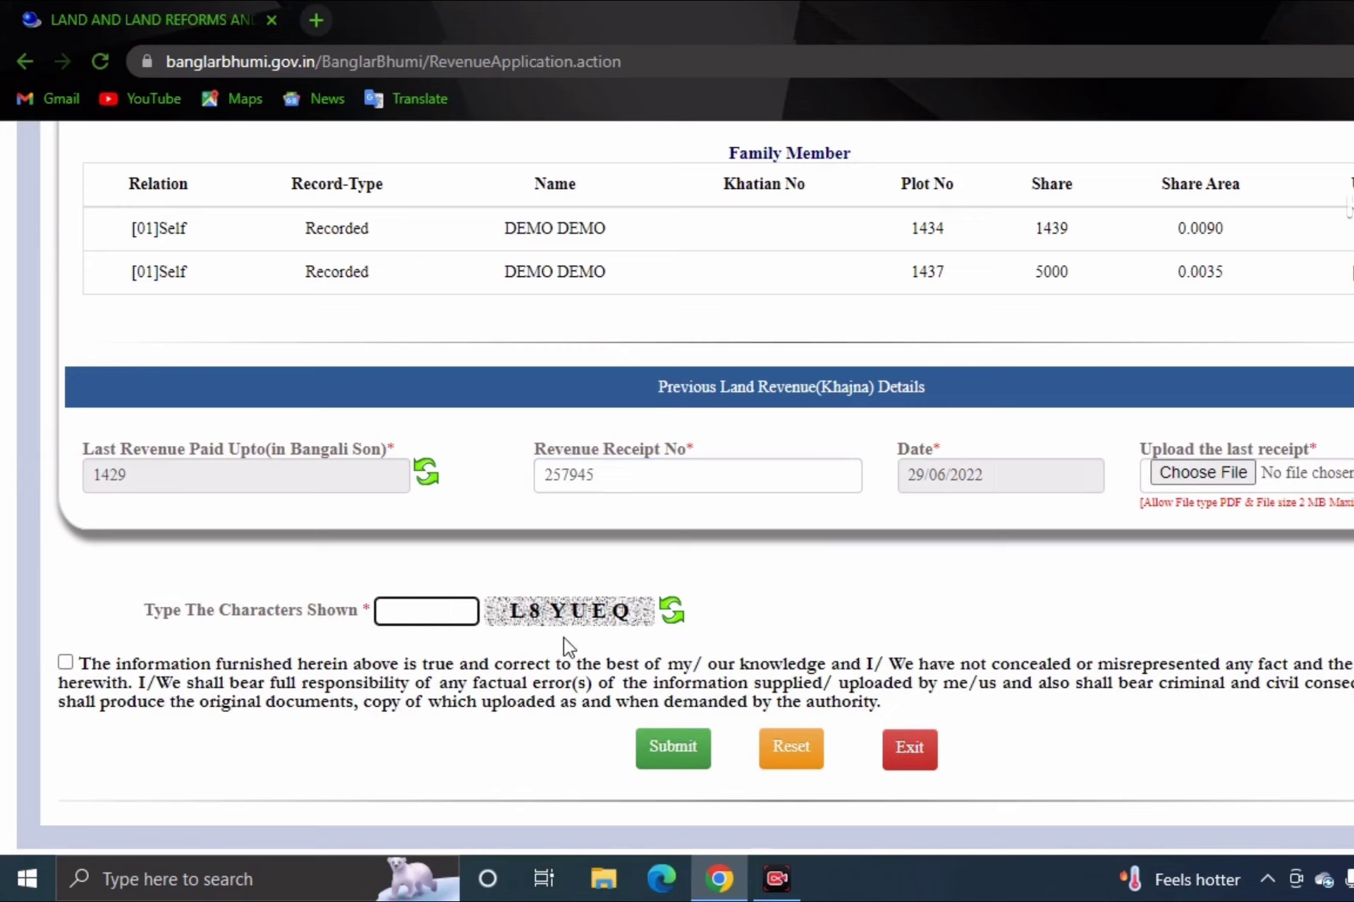
# Type the captcha characters, correcting the mistyped letters.
pyautogui.write('l8')
pyautogui.press('BackSpace')
pyautogui.press('BackSpace')
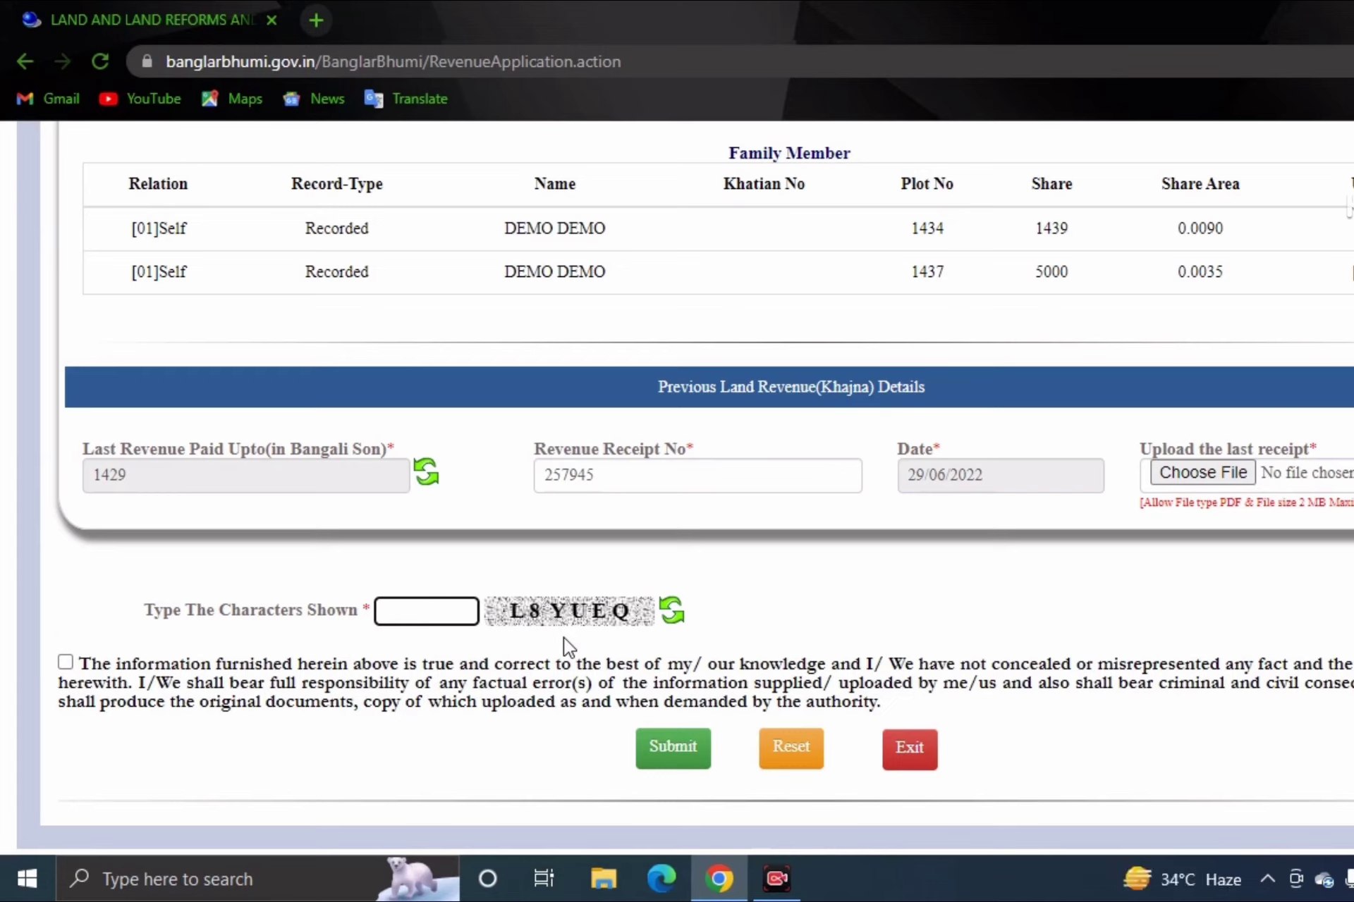
pyautogui.write('L8YUEQ')
# Tick the declaration, confirm previous Khajna payment details exist, and submit the application.
pyautogui.click(81, 662)
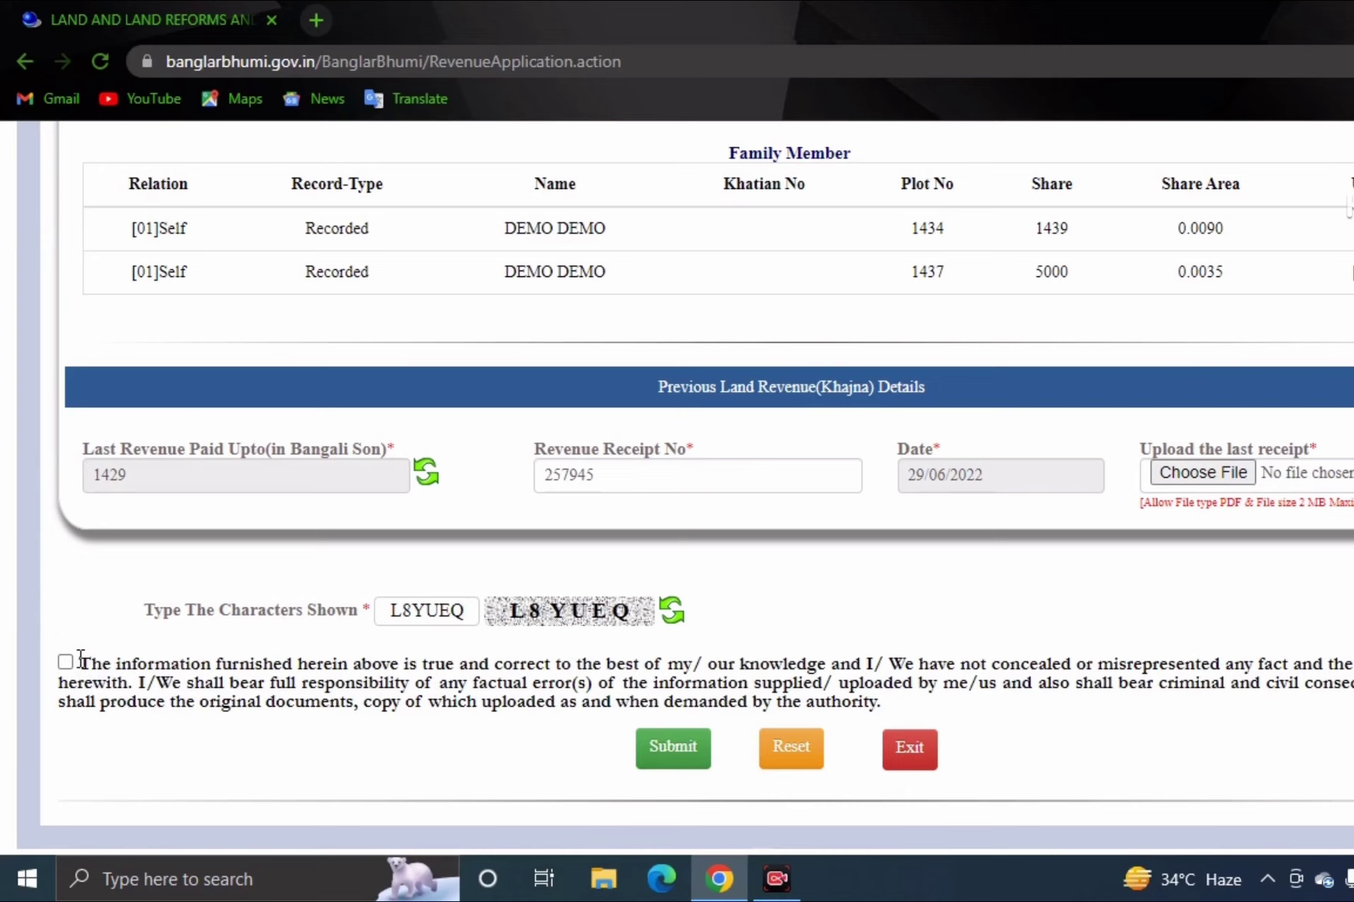
pyautogui.click(81, 661)
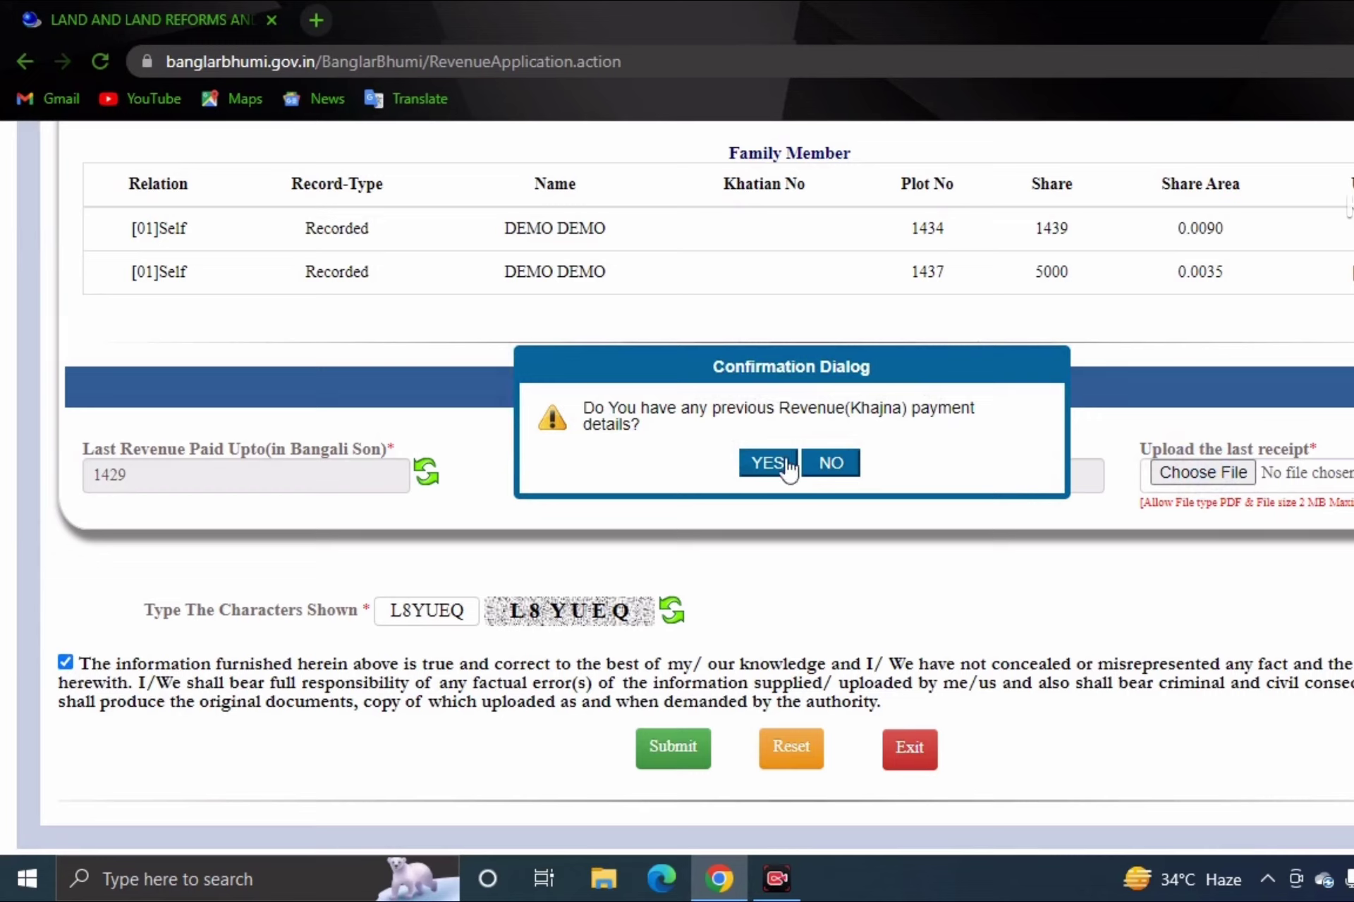
pyautogui.click(766, 464)
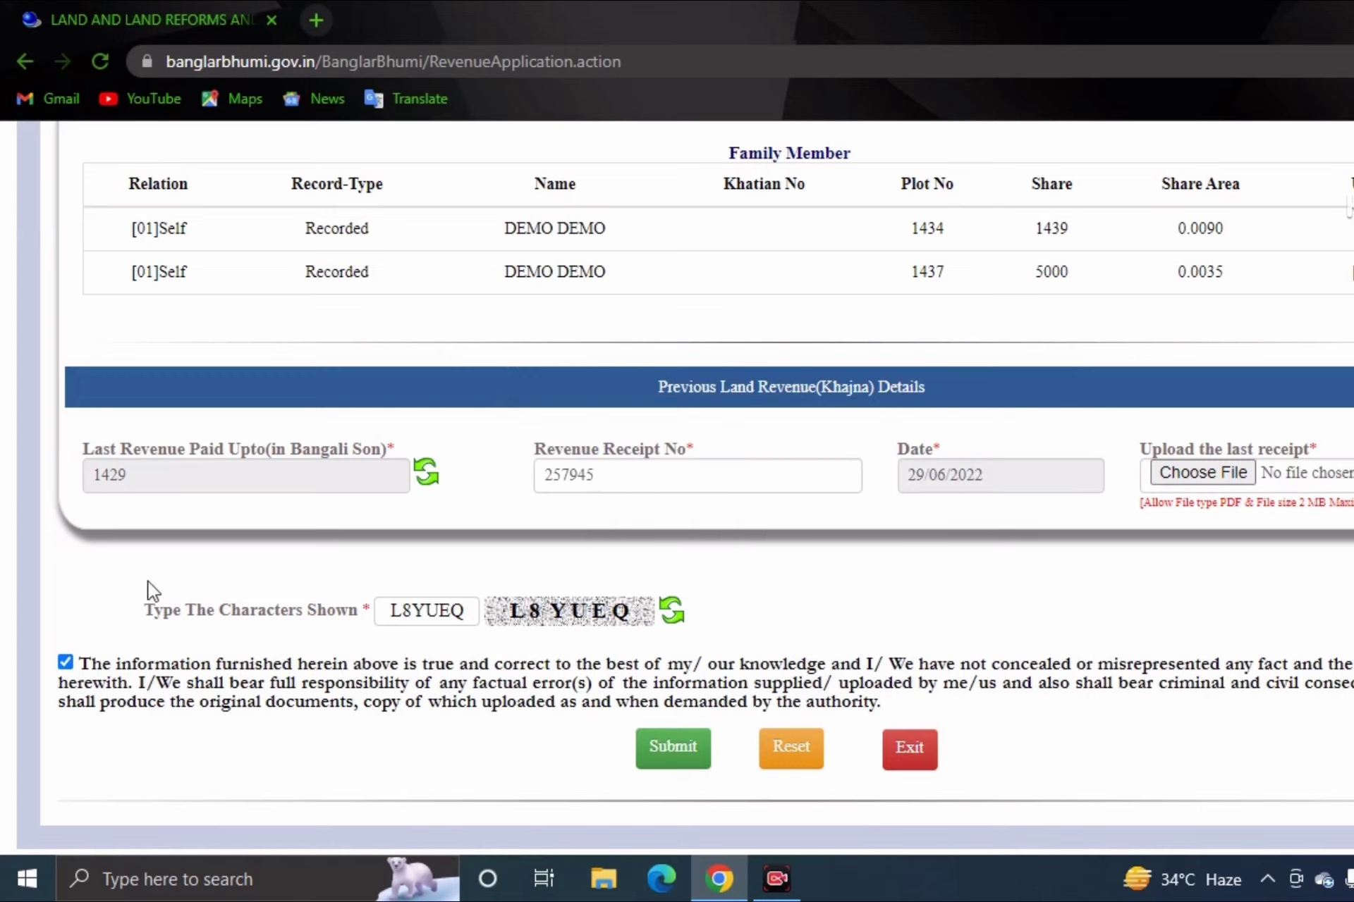
pyautogui.click(673, 748)
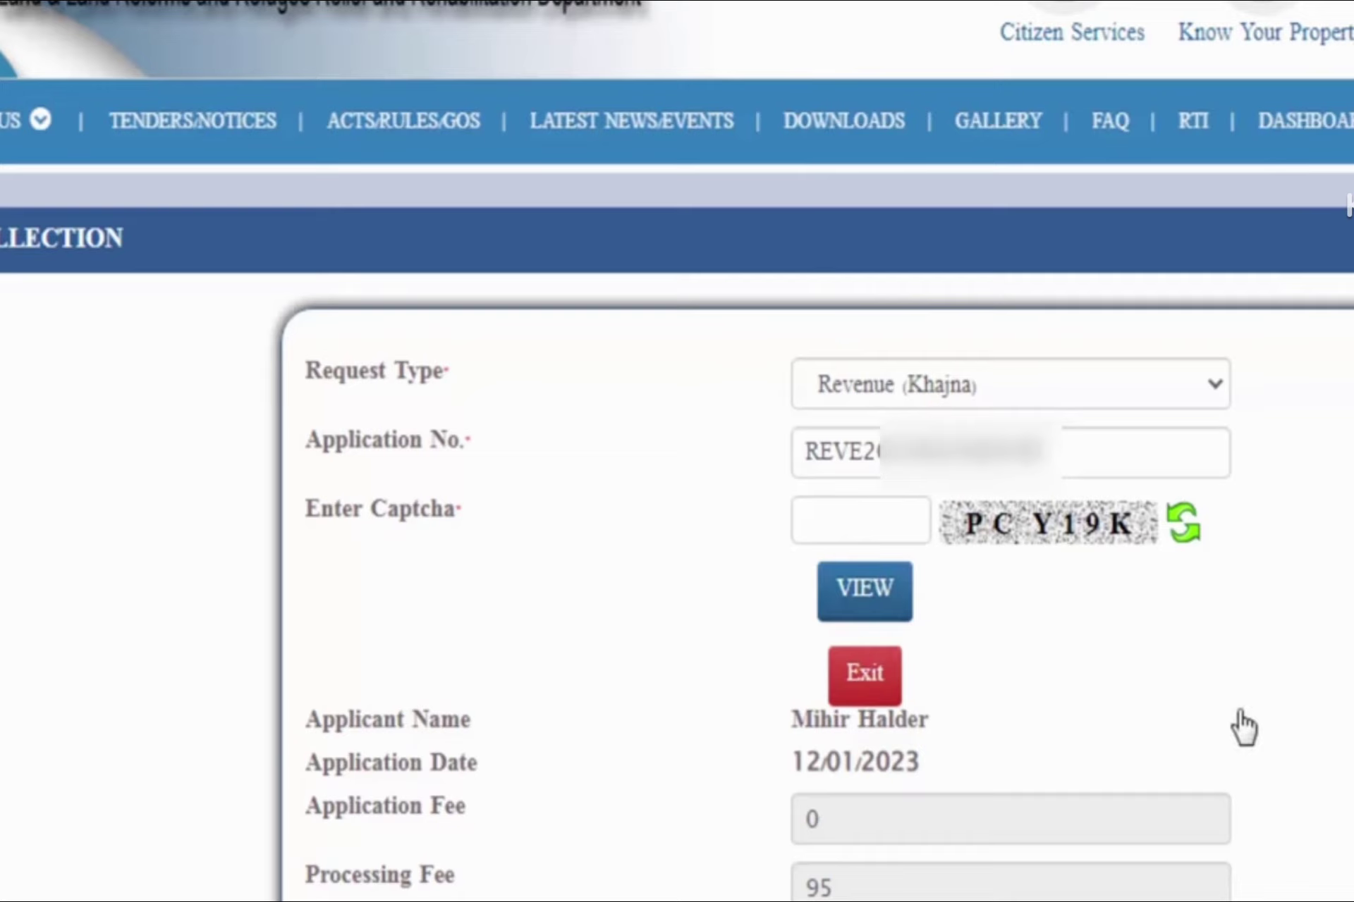
# Scroll down the fees page to the GRIPS payment options.
pyautogui.scroll(-5, 1244, 728)
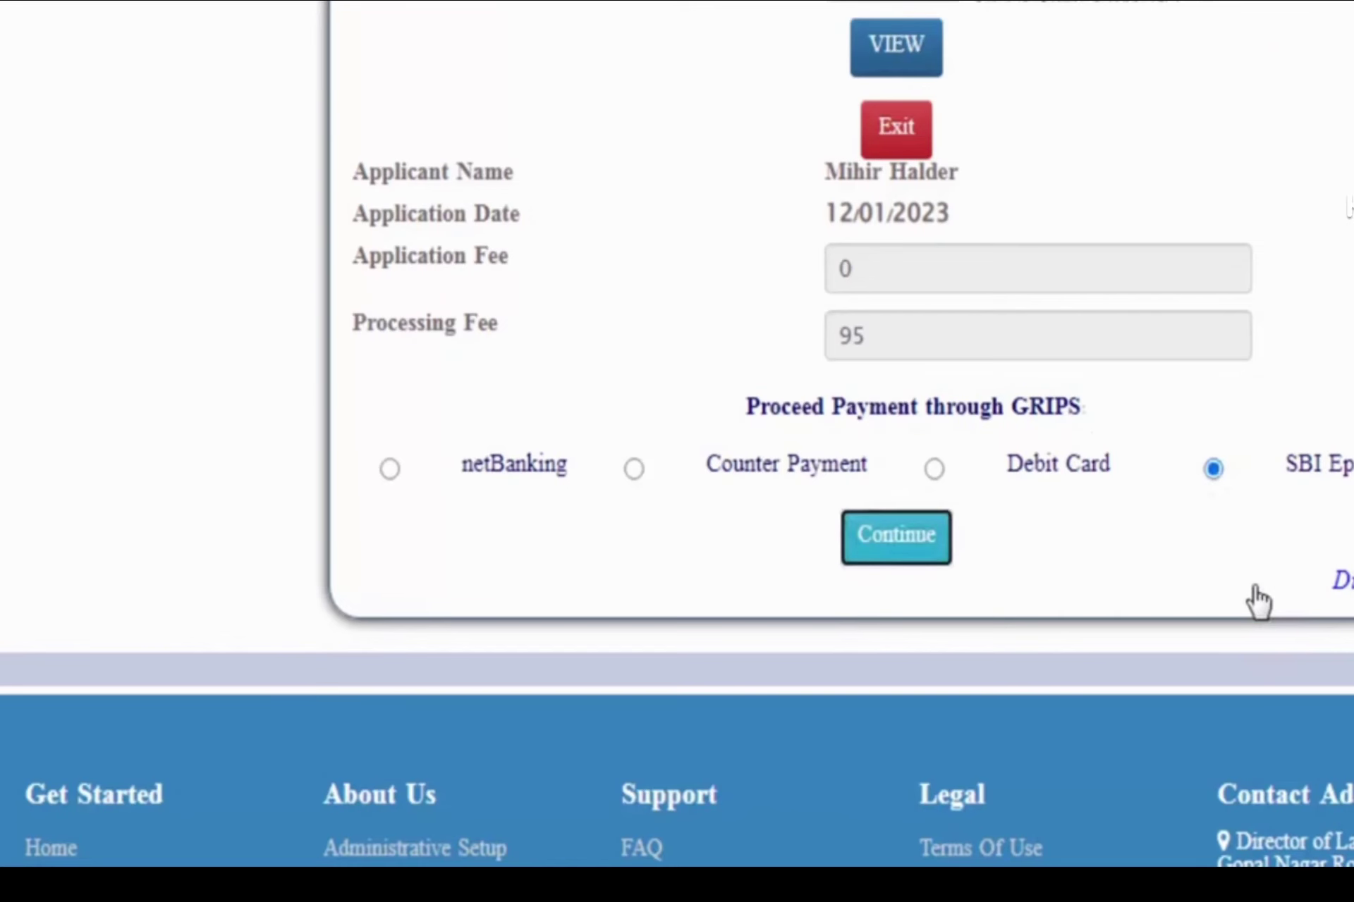